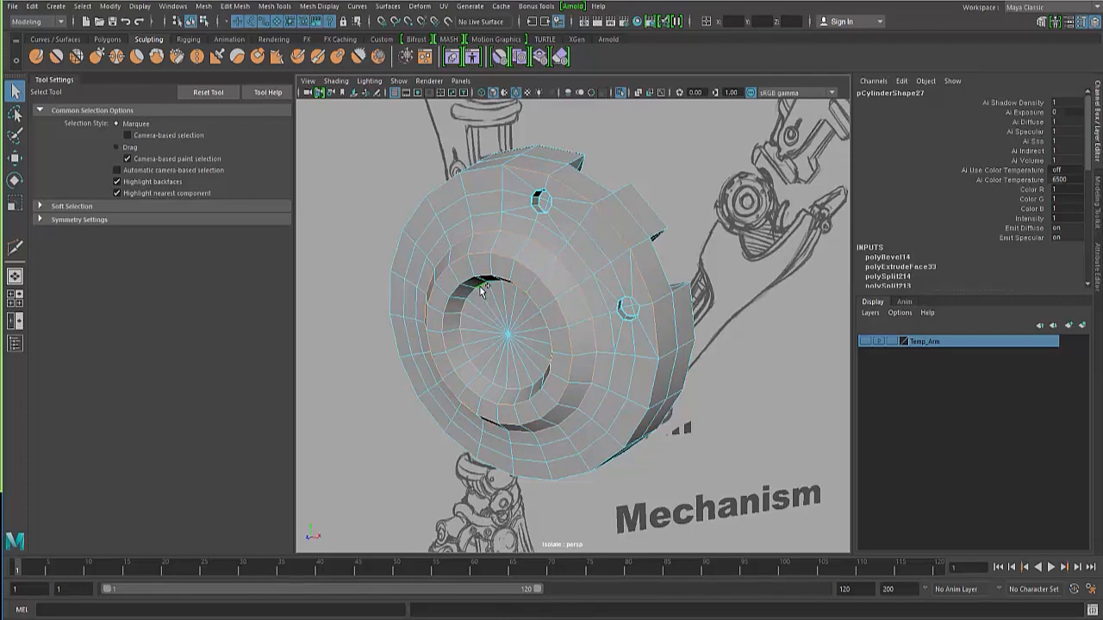
Bevel the hard edges around the disc's rims, rings and side notches
mouse_move(517, 263)
alt+mouse_down()
mouse_move(429, 249)
mouse_move(451, 293)
alt+mouse_up()
alt+right_drag(479, 294, 518, 297)
alt+drag(471, 295, 539, 235)
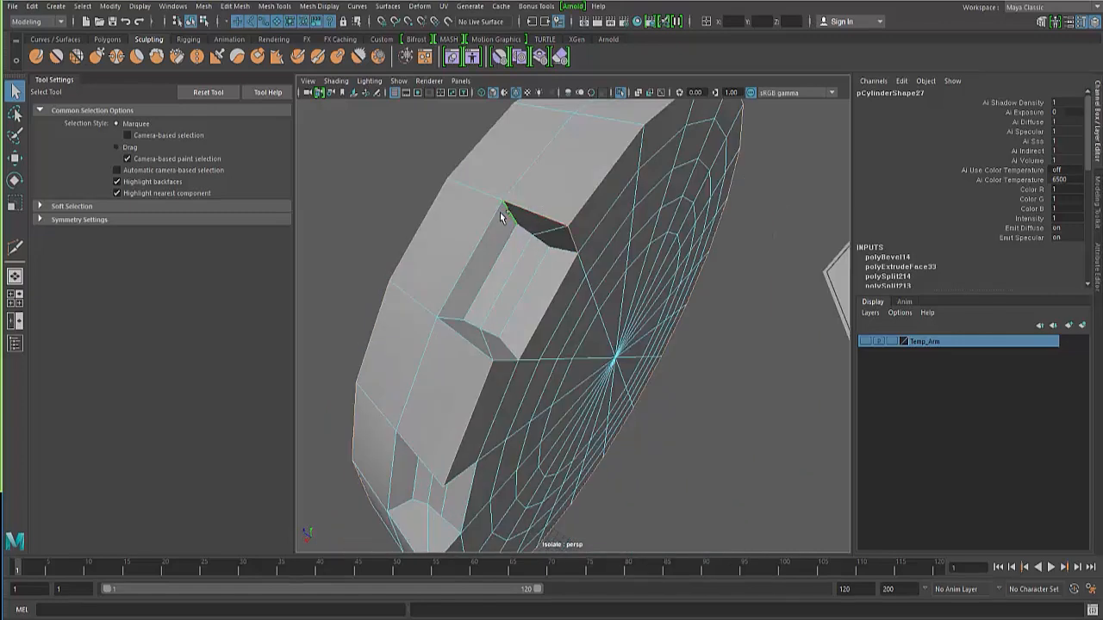
click(500, 217)
alt+drag(465, 305, 461, 192)
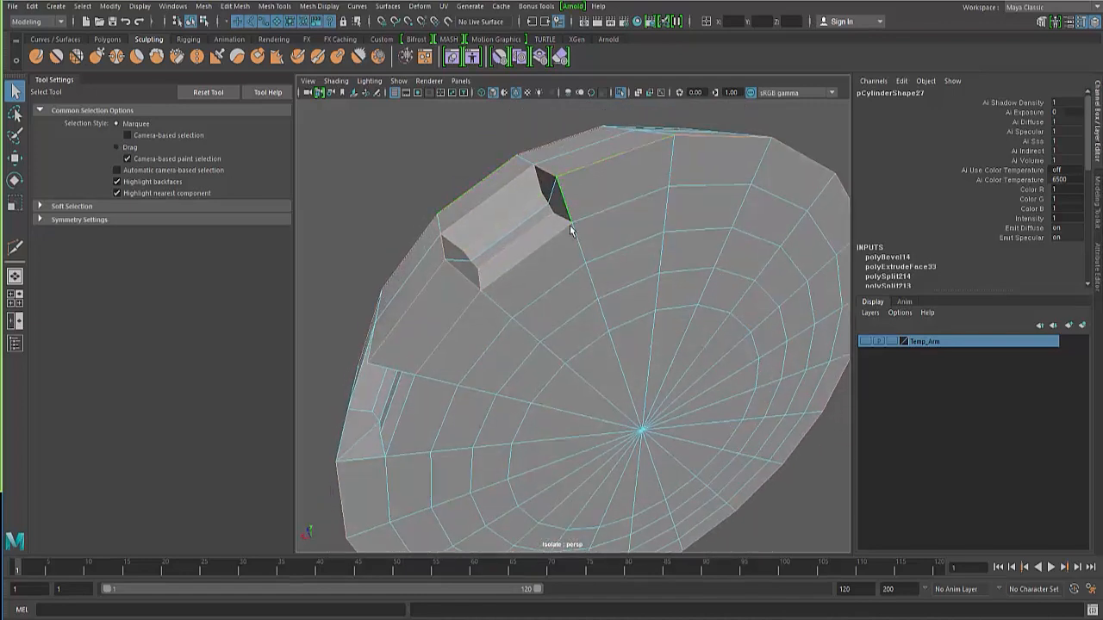
alt+drag(497, 270, 494, 203)
alt+drag(418, 301, 503, 243)
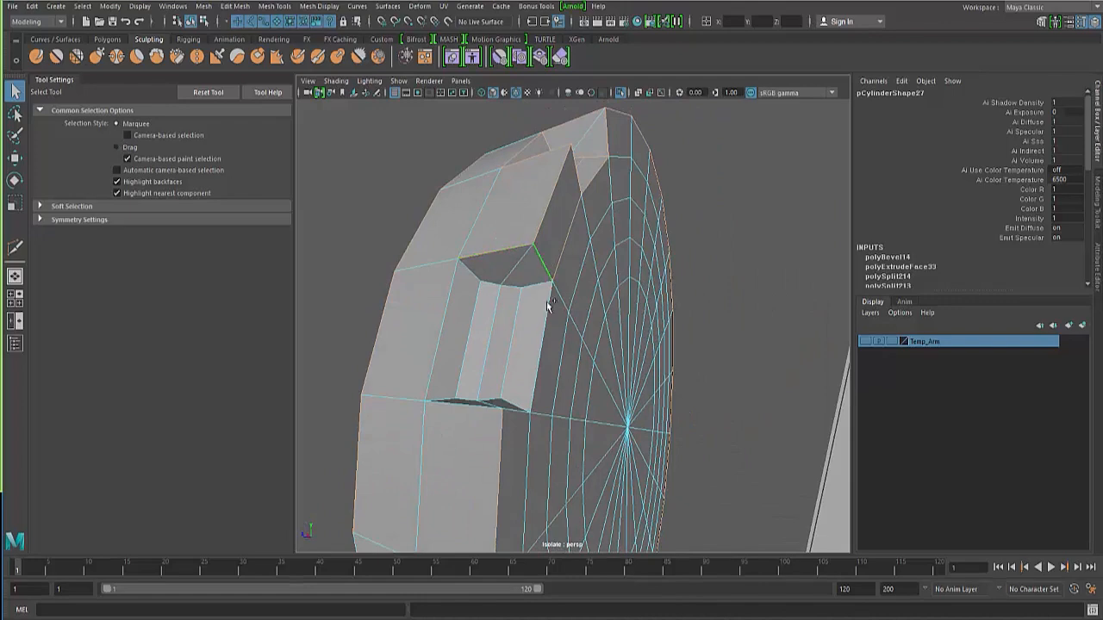
alt+drag(441, 344, 525, 252)
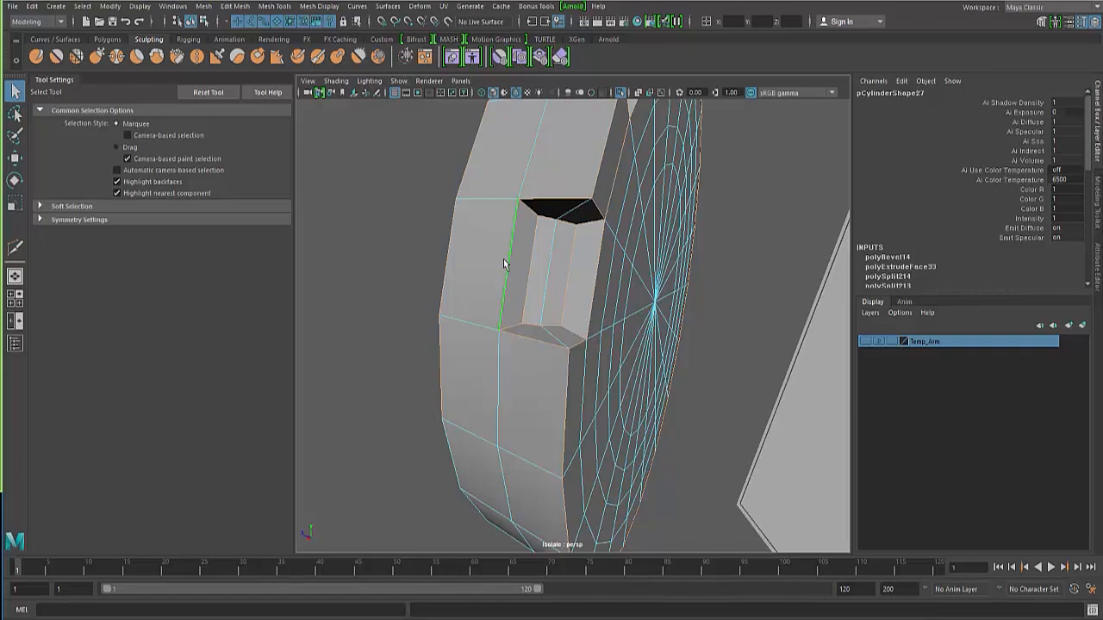
mouse_move(504, 265)
alt+mouse_down()
mouse_move(473, 345)
mouse_move(570, 320)
mouse_move(485, 214)
mouse_move(423, 253)
mouse_move(443, 302)
mouse_move(587, 306)
mouse_move(596, 385)
alt+mouse_up()
key(4)
key(5)
mouse_move(472, 340)
alt+mouse_down()
mouse_move(506, 243)
mouse_move(395, 202)
mouse_move(405, 250)
mouse_move(454, 290)
mouse_move(480, 358)
mouse_move(590, 353)
mouse_move(566, 247)
alt+mouse_up()
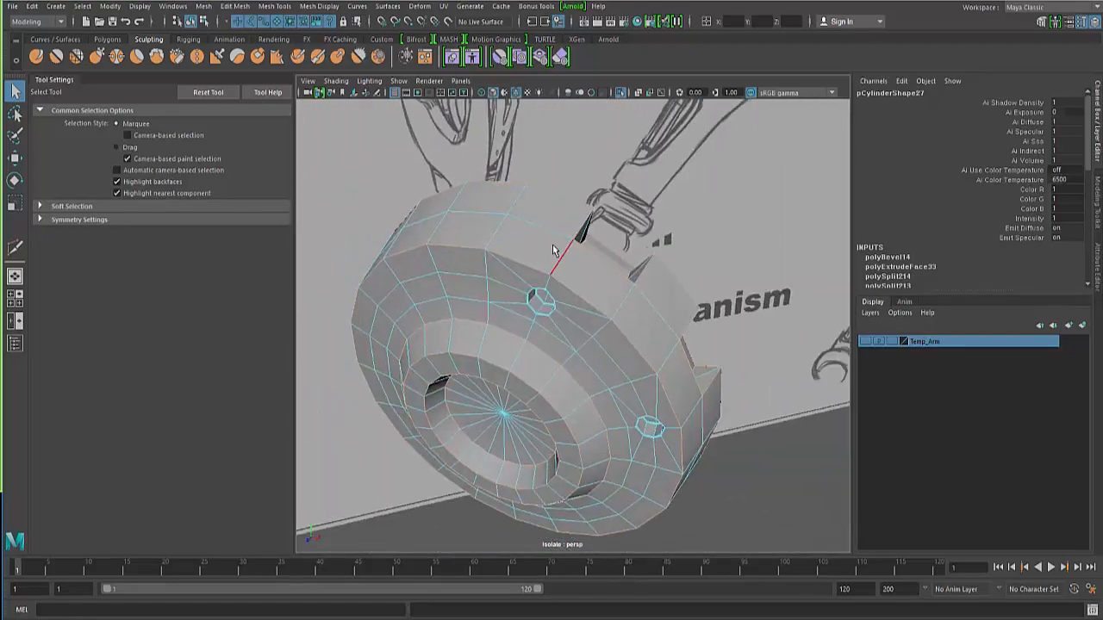
shift+right_drag(566, 246, 614, 250)
key(ctrl+b)
alt+drag(556, 249, 399, 267)
Return the disc to object mode and preview it smoothed to check the bevelled notches
key(F8)
key(q)
key(F8)
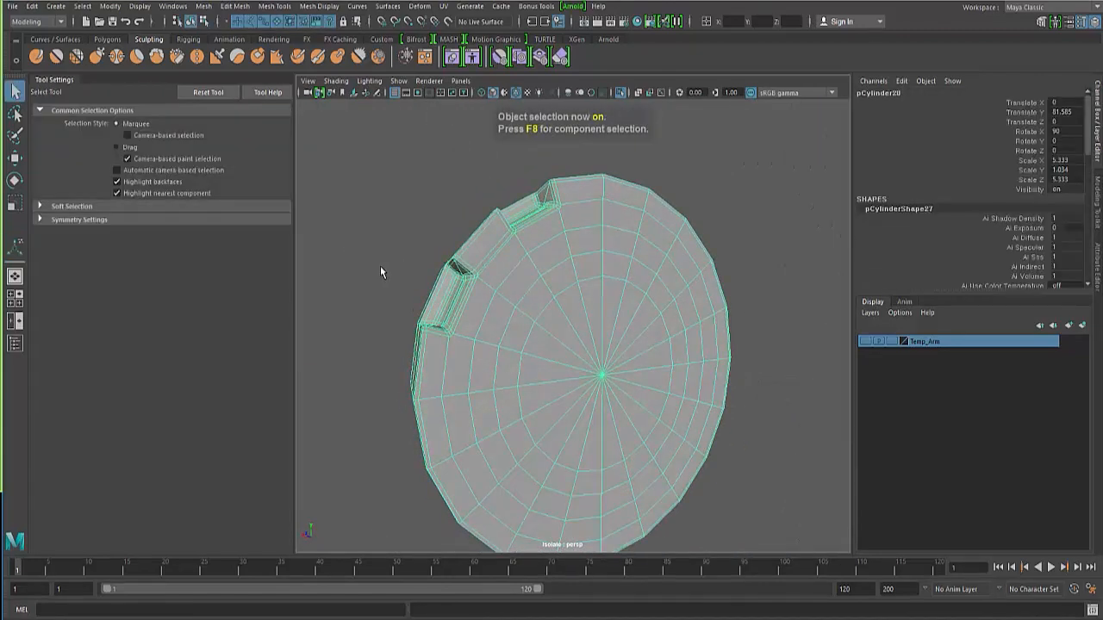
click(380, 265)
click(458, 316)
key(3)
click(380, 267)
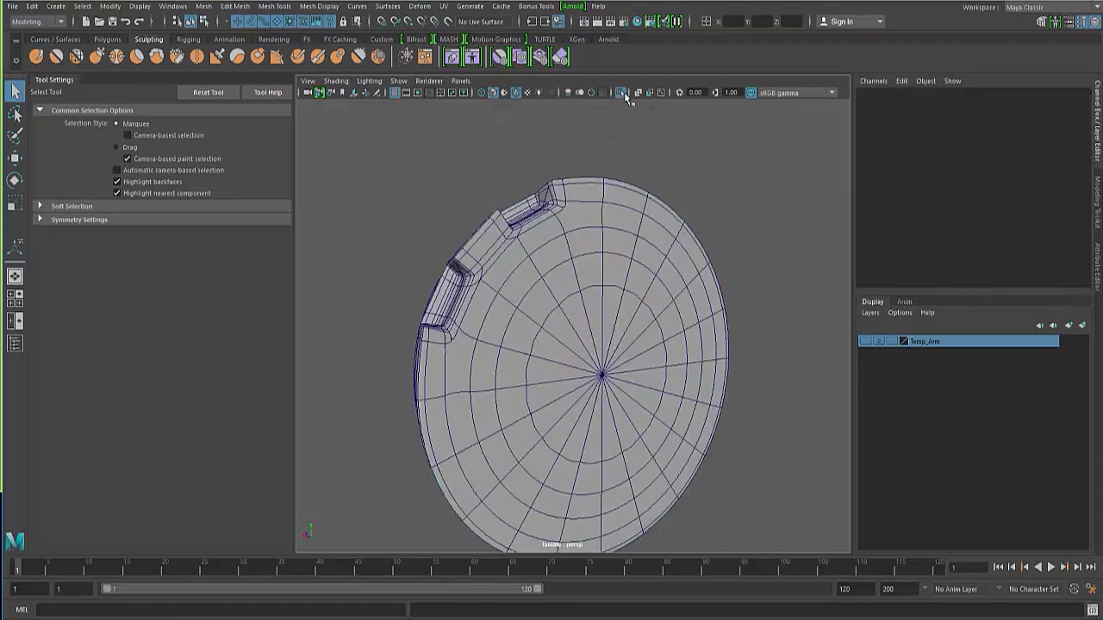
click(517, 93)
Use Multi-Cut to cut new edges from the upper notch's corner across the neighbouring outer rim face
mouse_move(433, 215)
alt+mouse_down()
mouse_move(584, 249)
mouse_move(628, 237)
mouse_move(635, 216)
mouse_move(499, 217)
mouse_move(505, 283)
mouse_move(419, 172)
mouse_move(423, 257)
mouse_move(513, 297)
mouse_move(537, 280)
mouse_move(548, 319)
mouse_move(659, 337)
mouse_move(580, 332)
alt+mouse_up()
click(504, 299)
shift+right_drag(514, 284, 450, 285)
alt+drag(505, 279, 537, 303)
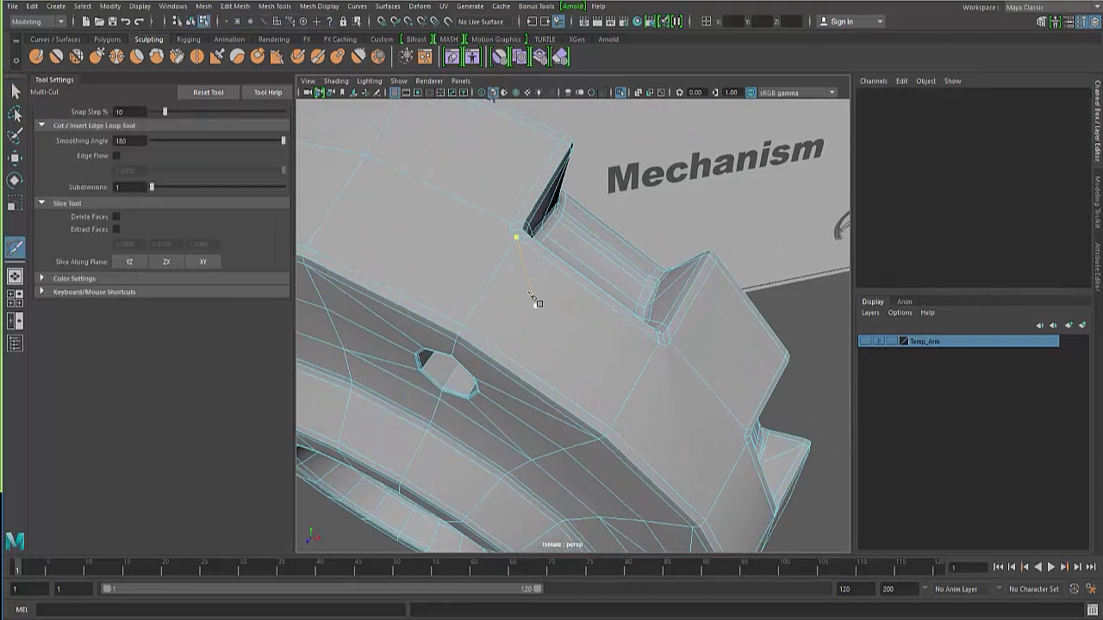
click(510, 232)
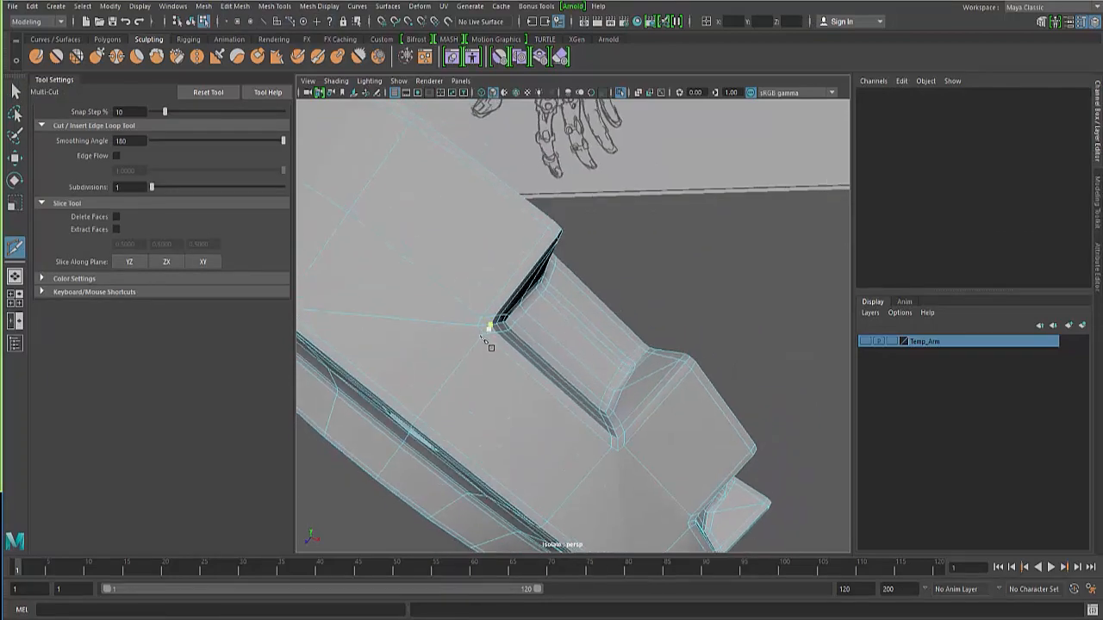
alt+drag(507, 327, 488, 339)
mouse_move(448, 379)
alt+mouse_down()
mouse_move(420, 330)
mouse_move(509, 389)
mouse_move(524, 244)
alt+mouse_up()
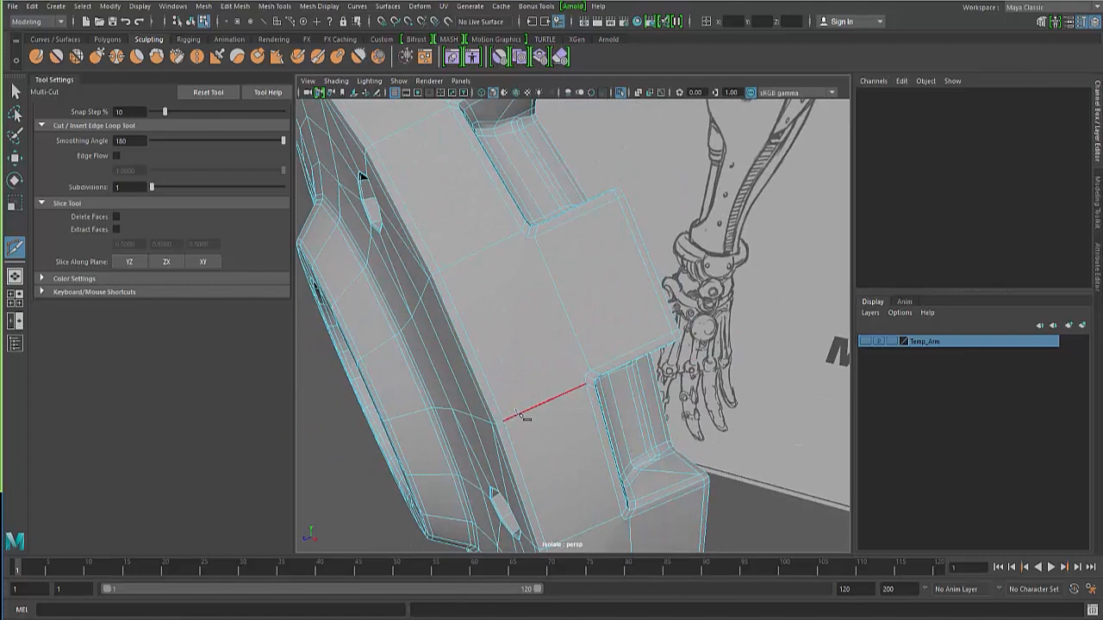
Cut connecting edges on the outer rim face beside the tooth, joining the facing corners of both notches
alt+drag(522, 354, 513, 360)
alt+drag(484, 283, 483, 275)
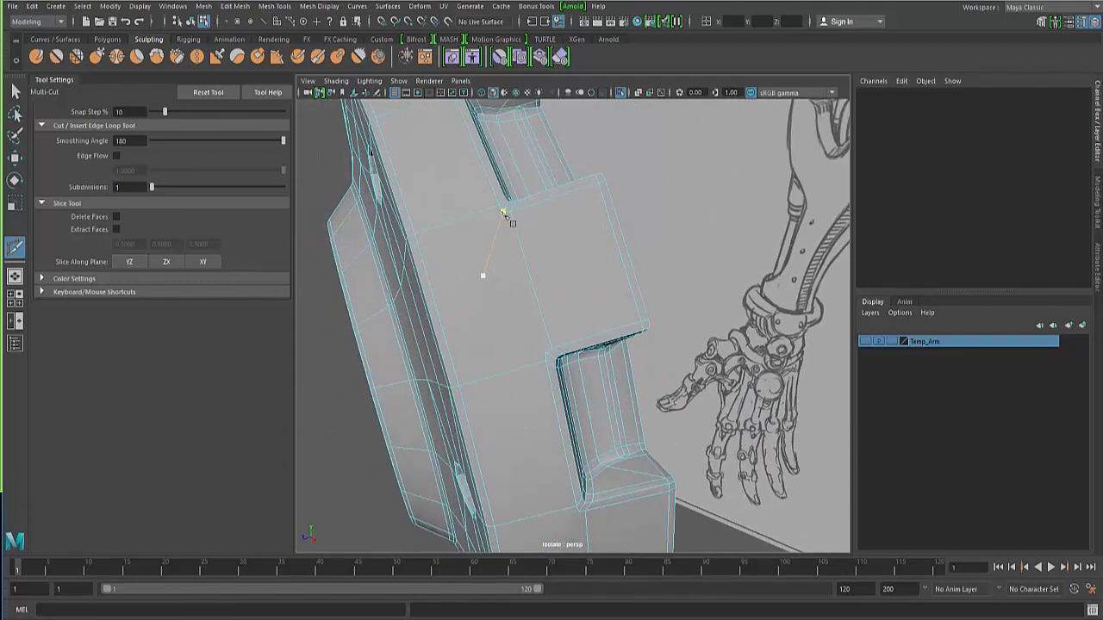
click(548, 355)
click(546, 353)
right_click(477, 356)
alt+drag(485, 366, 488, 280)
alt+drag(534, 312, 500, 336)
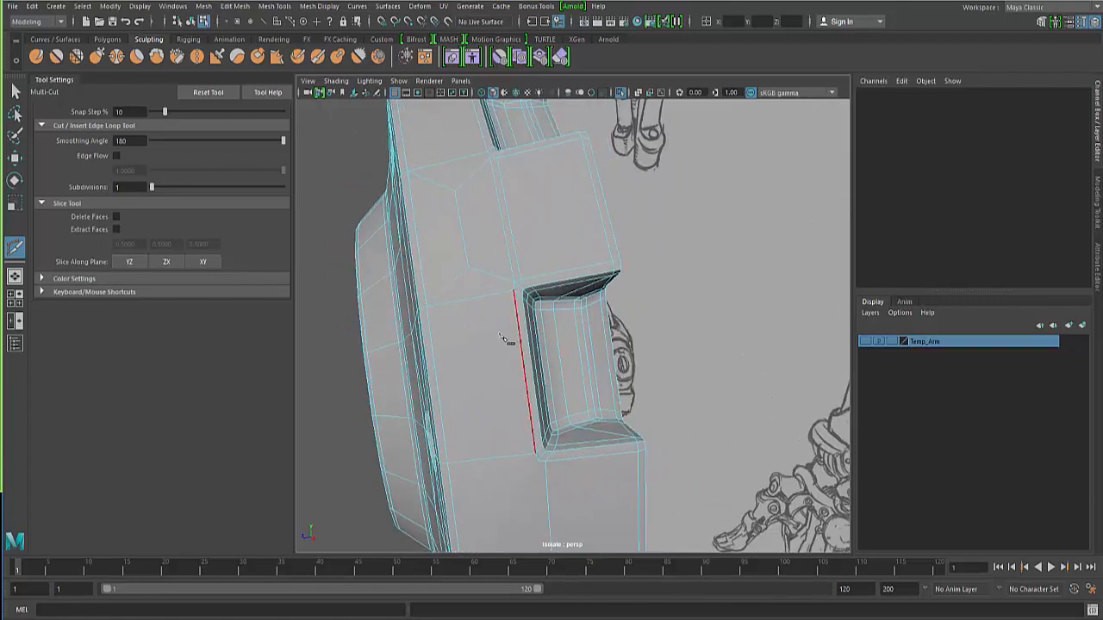
Cut an edge from the lower notch's far corner across the adjoining outer rim face
alt+drag(500, 402, 515, 289)
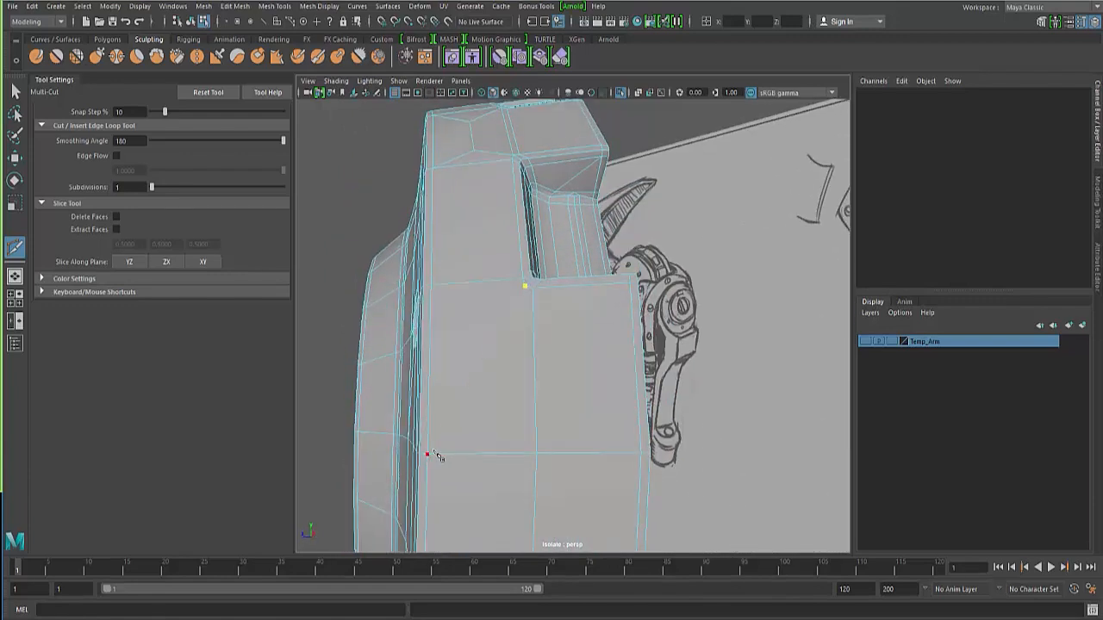
alt+drag(554, 331, 421, 362)
alt+middle_drag(463, 319, 509, 410)
alt+drag(509, 411, 509, 420)
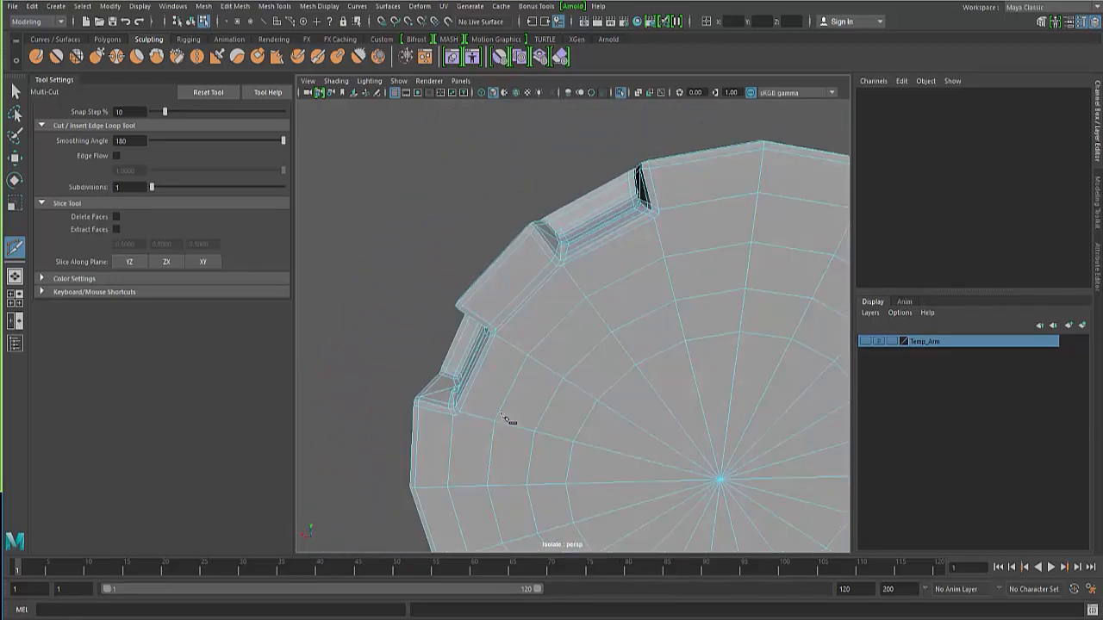
Cut edges on the disc's back face from the two notches' outer corners to the vertices on the adjacent spokes
alt+right_drag(509, 420, 574, 419)
alt+drag(573, 419, 534, 347)
alt+middle_drag(483, 431, 535, 264)
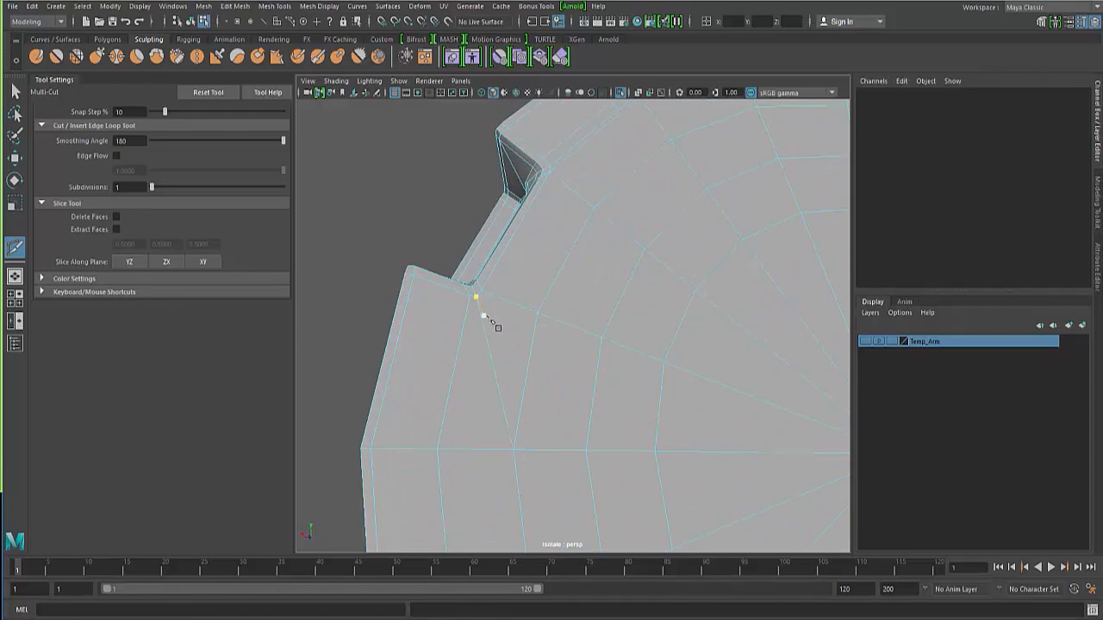
alt+drag(498, 327, 521, 329)
alt+middle_drag(590, 260, 489, 361)
alt+drag(489, 361, 500, 336)
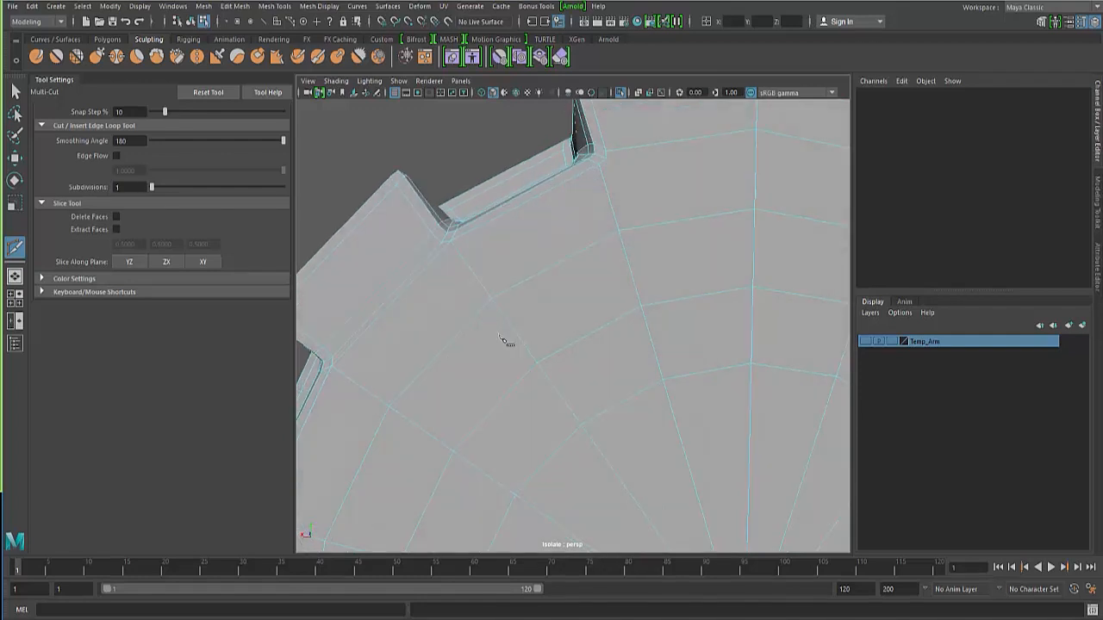
alt+middle_drag(609, 184, 586, 215)
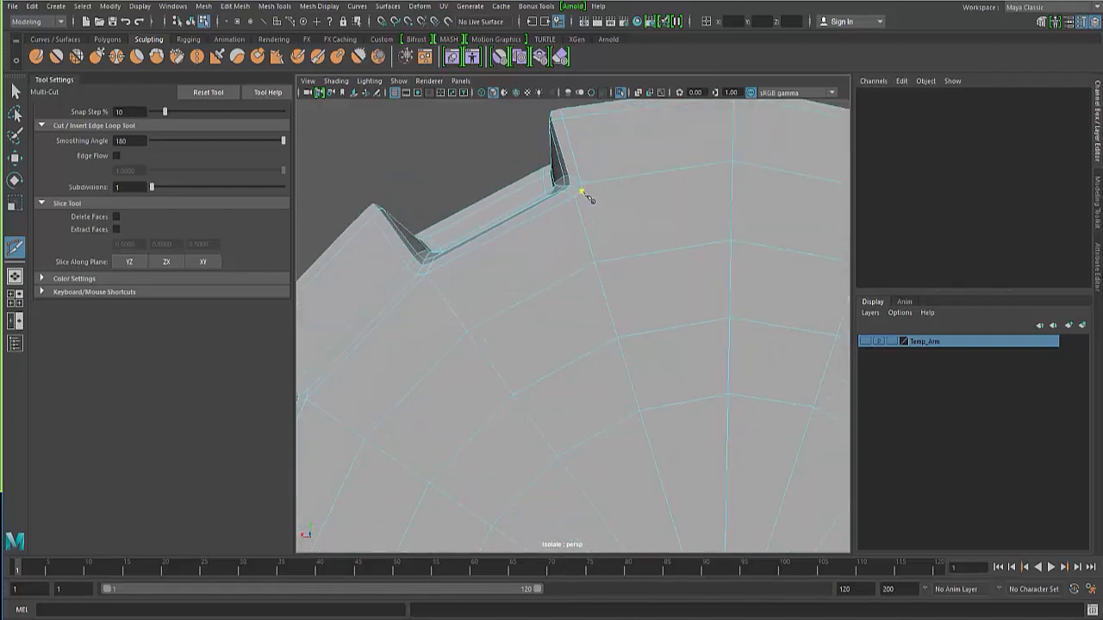
right_click(703, 252)
Cut connecting edges on the disc's back face between the inner corners of the two notches
click(467, 331)
alt+middle_drag(366, 361, 466, 398)
alt+right_drag(465, 398, 574, 381)
click(460, 289)
alt+middle_drag(458, 347, 546, 352)
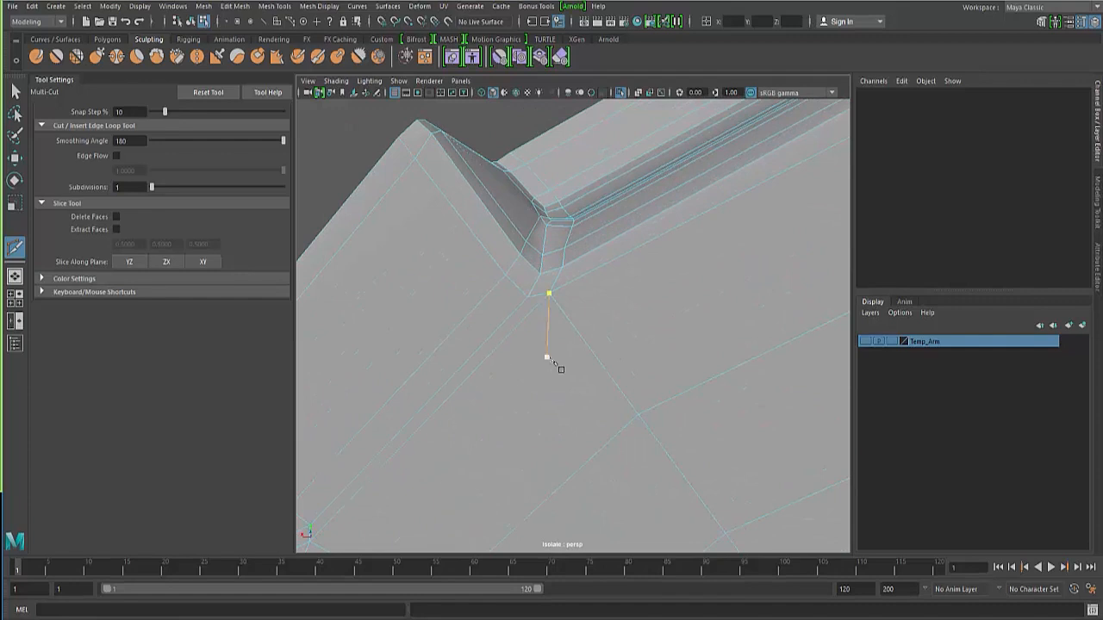
right_click(515, 314)
alt+drag(484, 334, 488, 316)
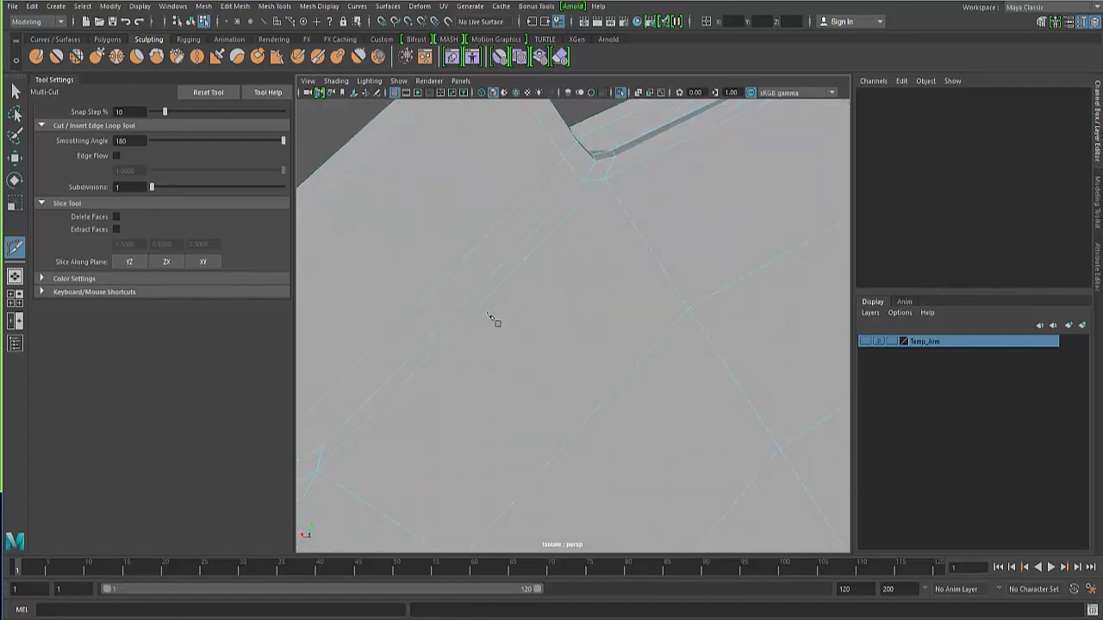
alt+right_drag(488, 316, 447, 347)
Switch to face selection and set the polygon selection constraint to All and Next with Nsided order
click(18, 89)
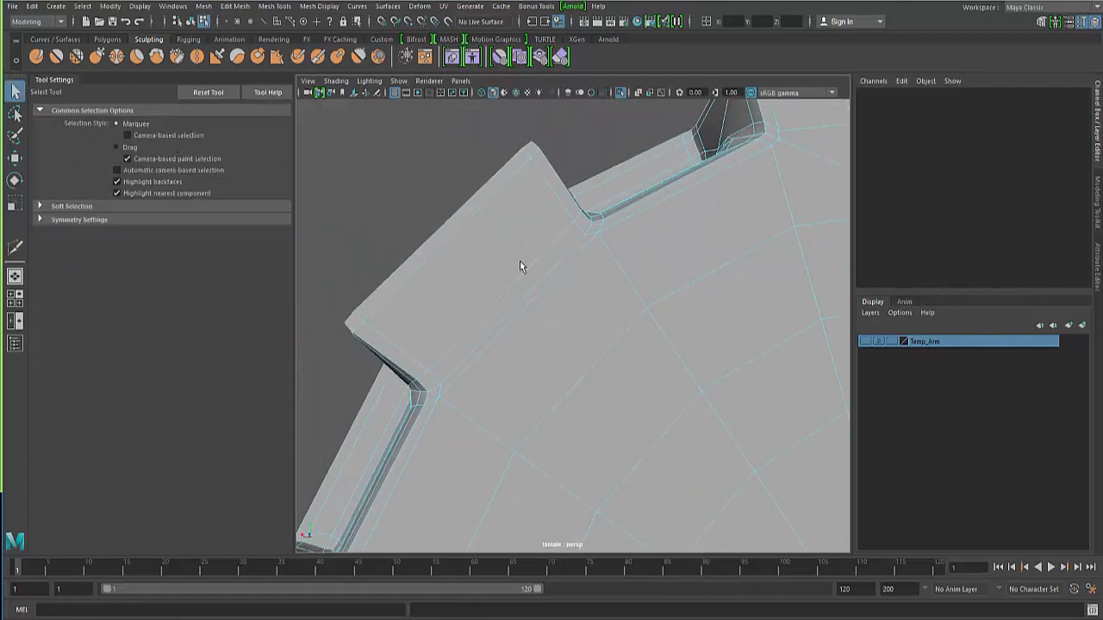
right_drag(563, 265, 507, 281)
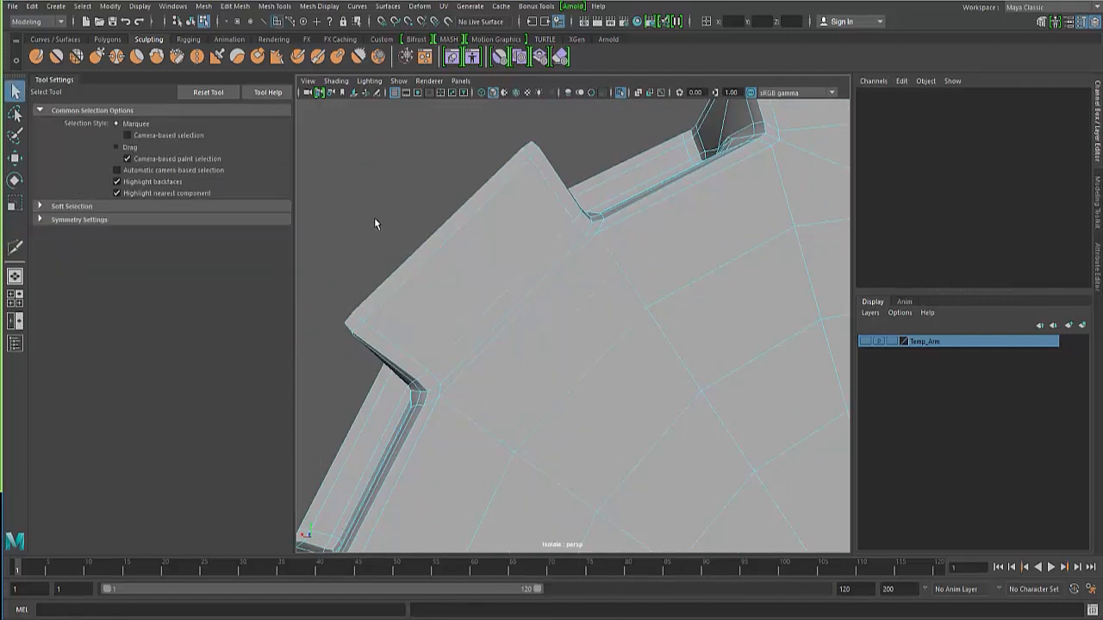
right_click(605, 270)
click(80, 7)
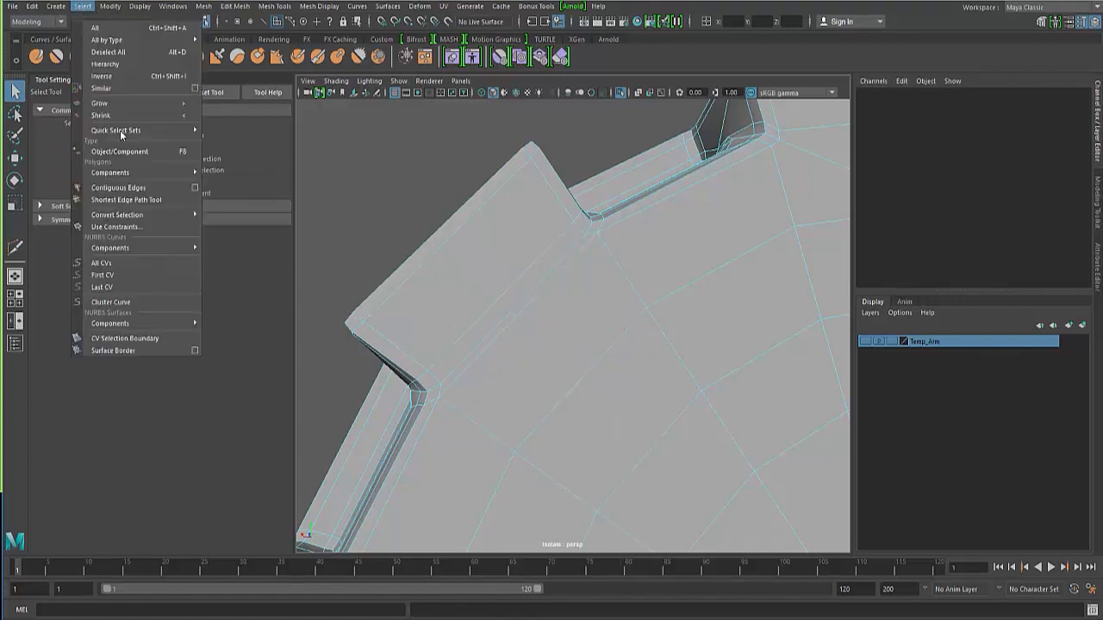
click(147, 231)
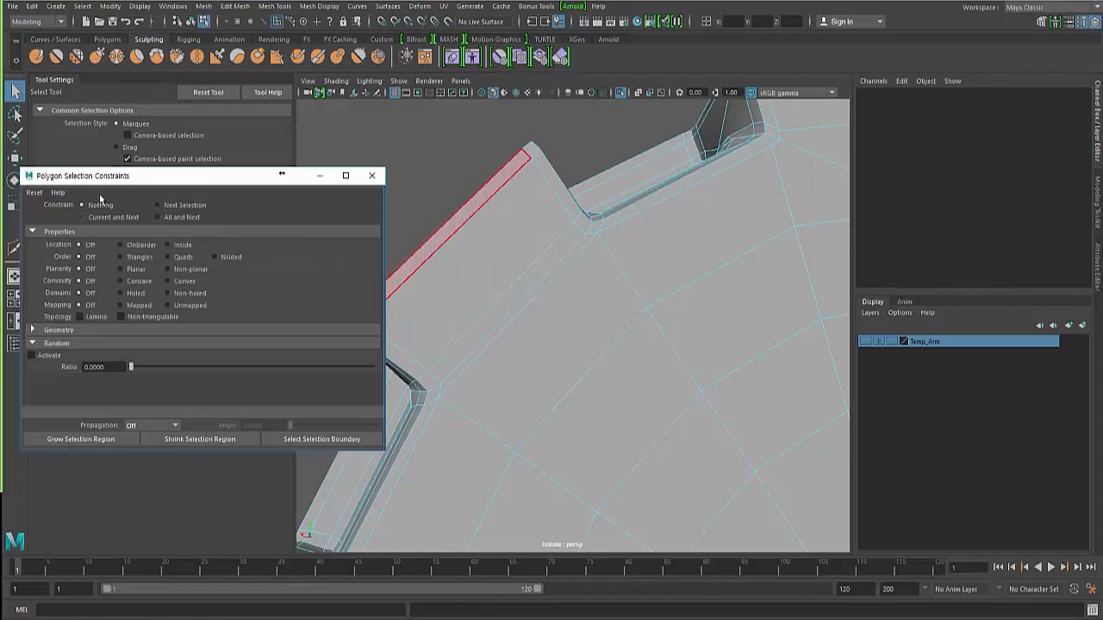
drag(82, 176, 207, 160)
click(298, 205)
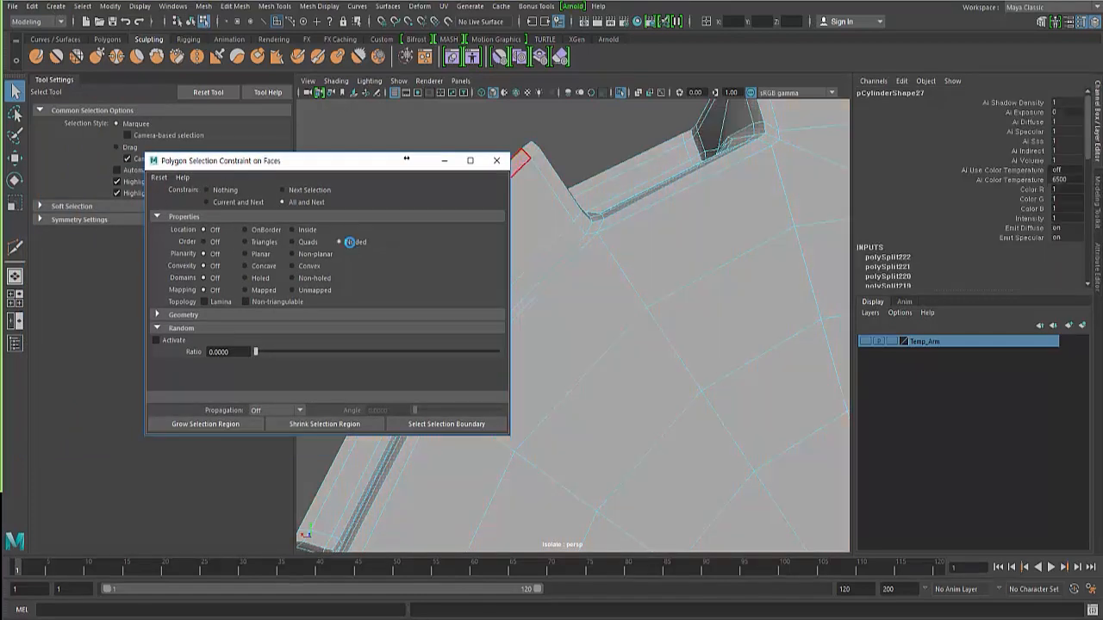
Check the disc for n-sided faces in wireframe display, reapplying the Nsided order after switching to Quads
drag(337, 166, 131, 96)
alt+right_drag(453, 270, 422, 275)
alt+drag(421, 276, 572, 296)
key(4)
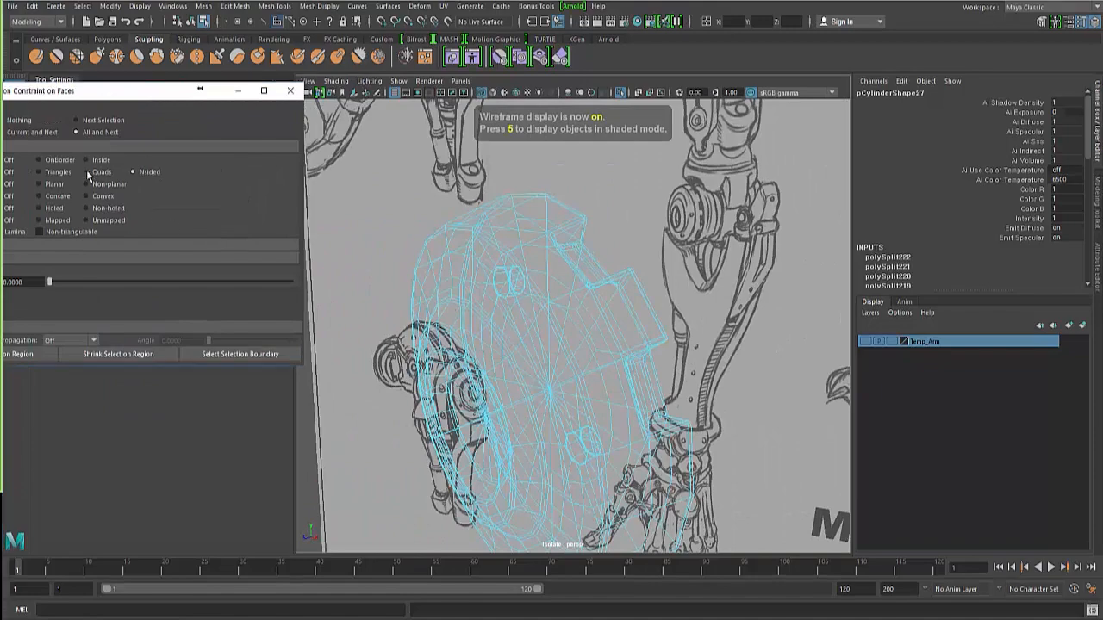
click(86, 172)
click(150, 172)
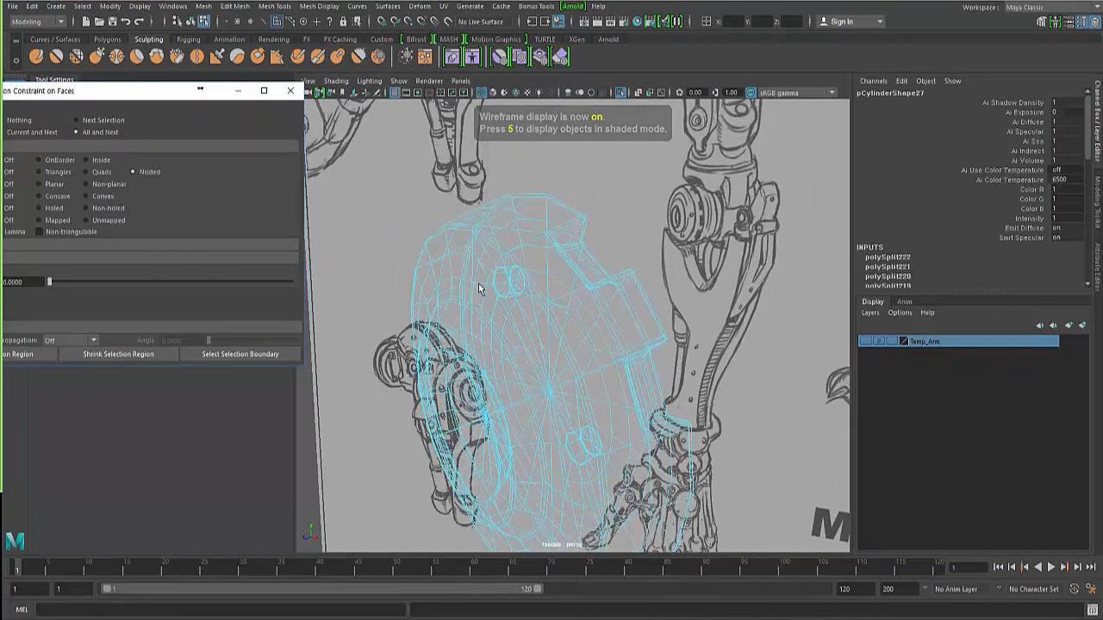
Delete every other spoke edge on the disc's recessed front centre cap
key(f)
key(5)
alt+drag(498, 392, 433, 391)
alt+middle_drag(432, 391, 539, 239)
alt+right_drag(448, 262, 519, 171)
click(564, 263)
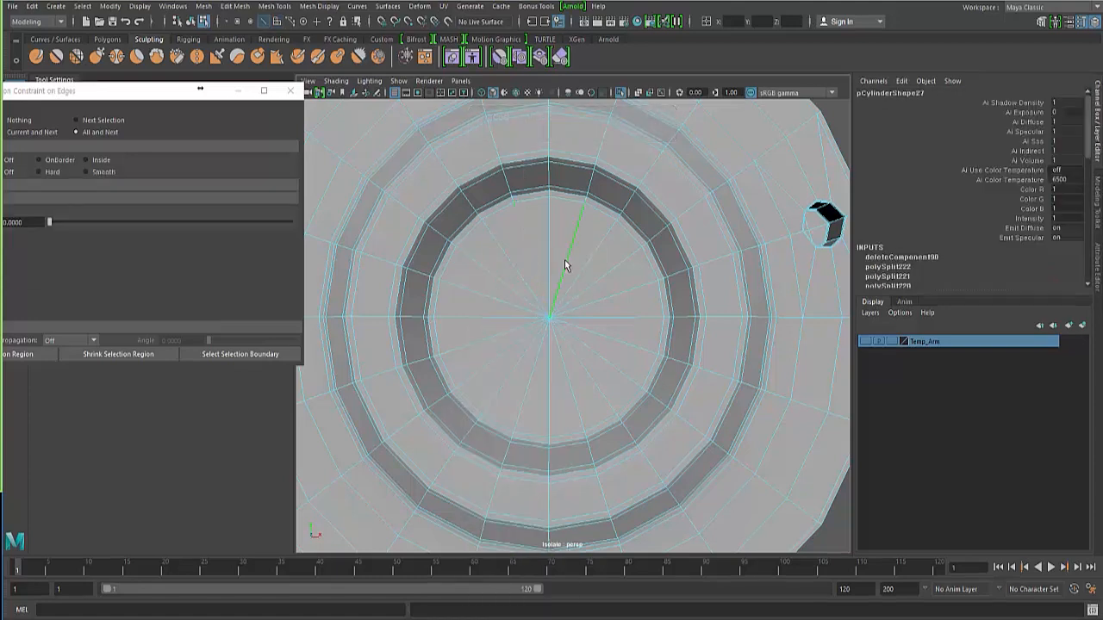
key(Delete)
click(598, 304)
key(Delete)
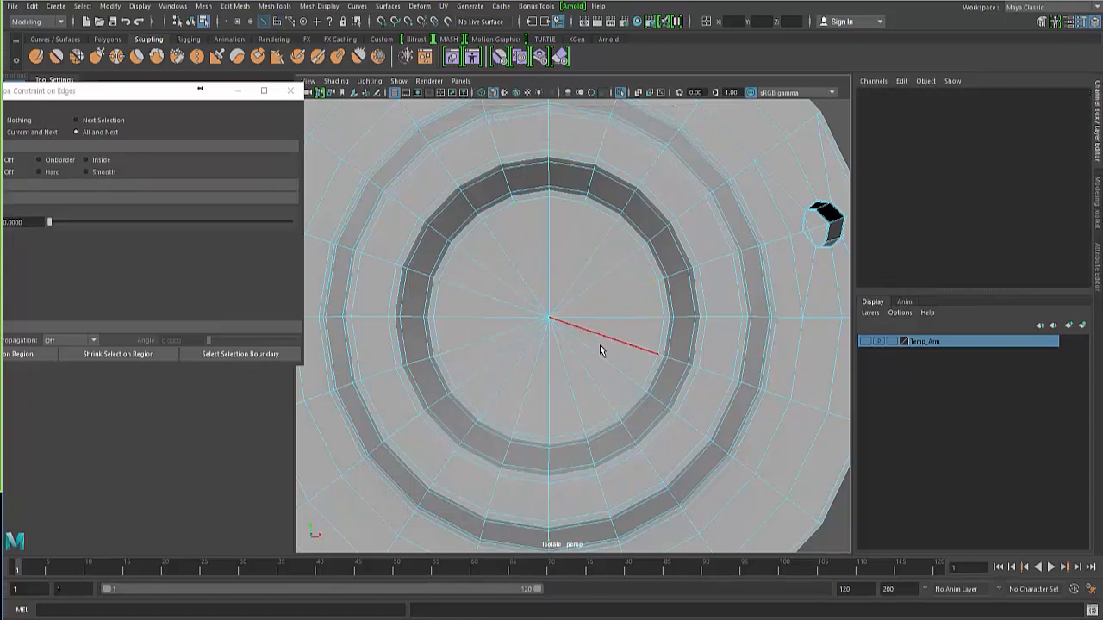
click(568, 379)
key(Delete)
click(575, 397)
key(Delete)
click(522, 399)
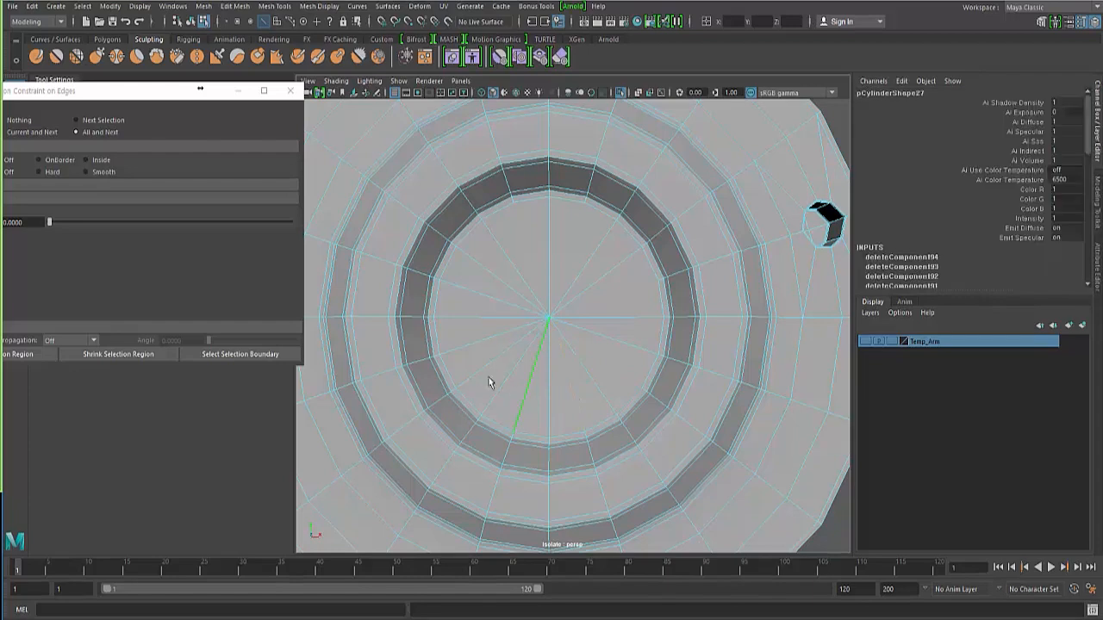
key(Delete)
click(478, 372)
key(Delete)
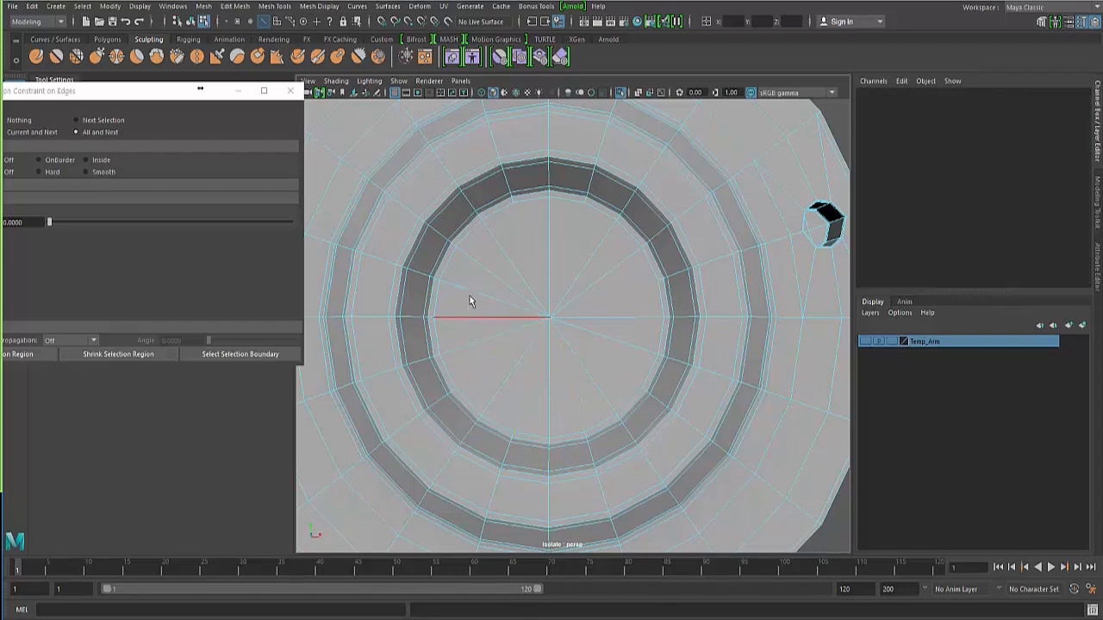
click(472, 308)
key(Delete)
click(515, 302)
key(Delete)
key(F8)
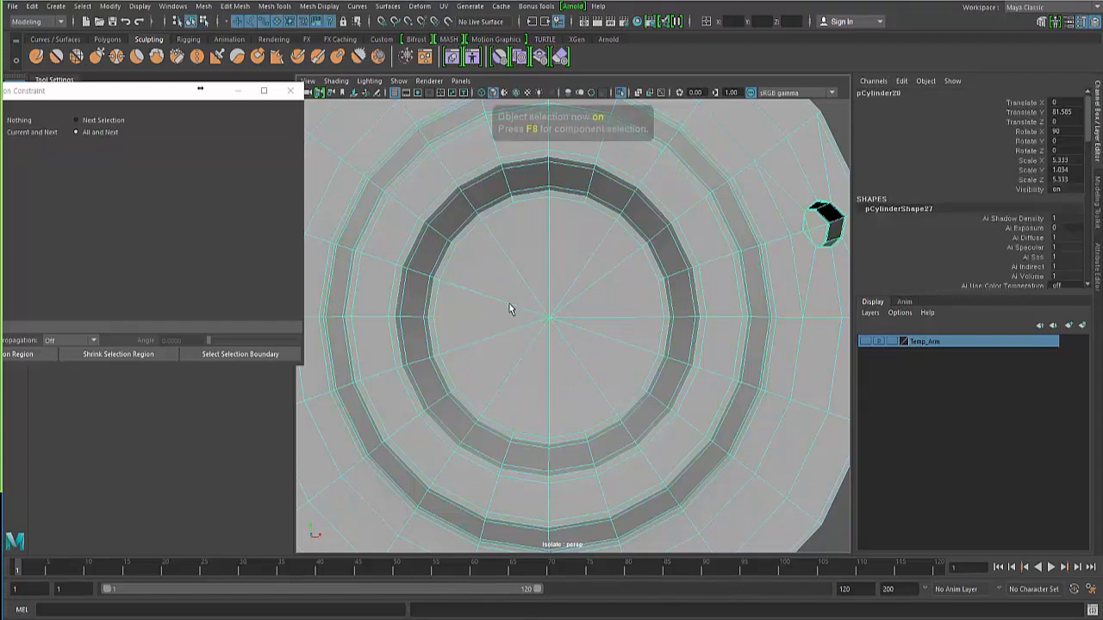
Preview the disc smoothed in shaded display and inspect its front and back
key(3)
key(4)
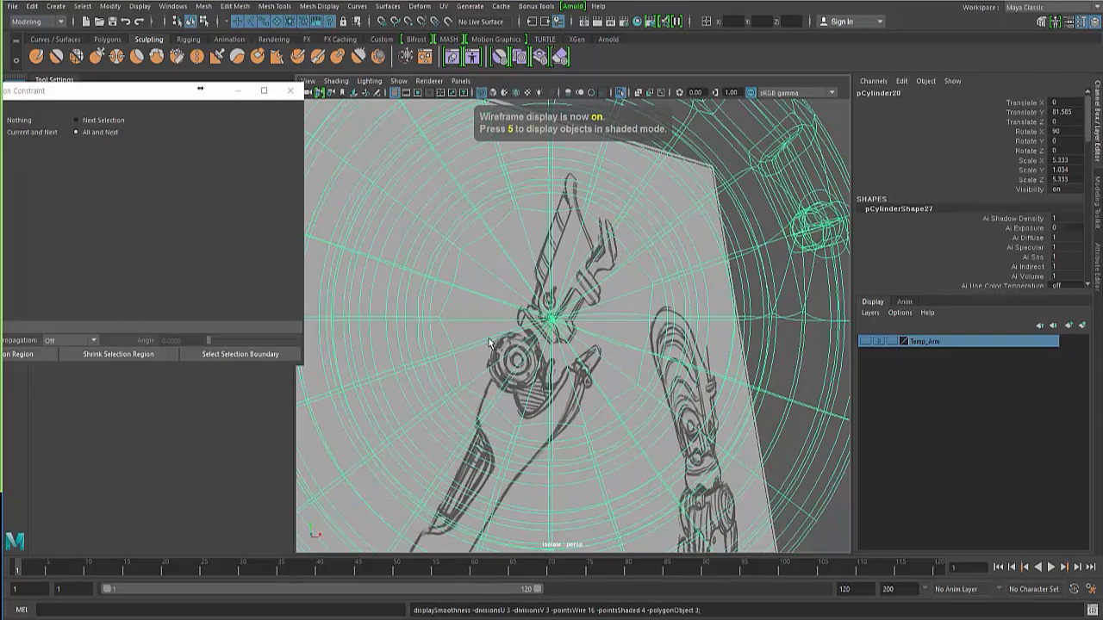
key(5)
alt+right_drag(487, 368, 345, 318)
click(436, 399)
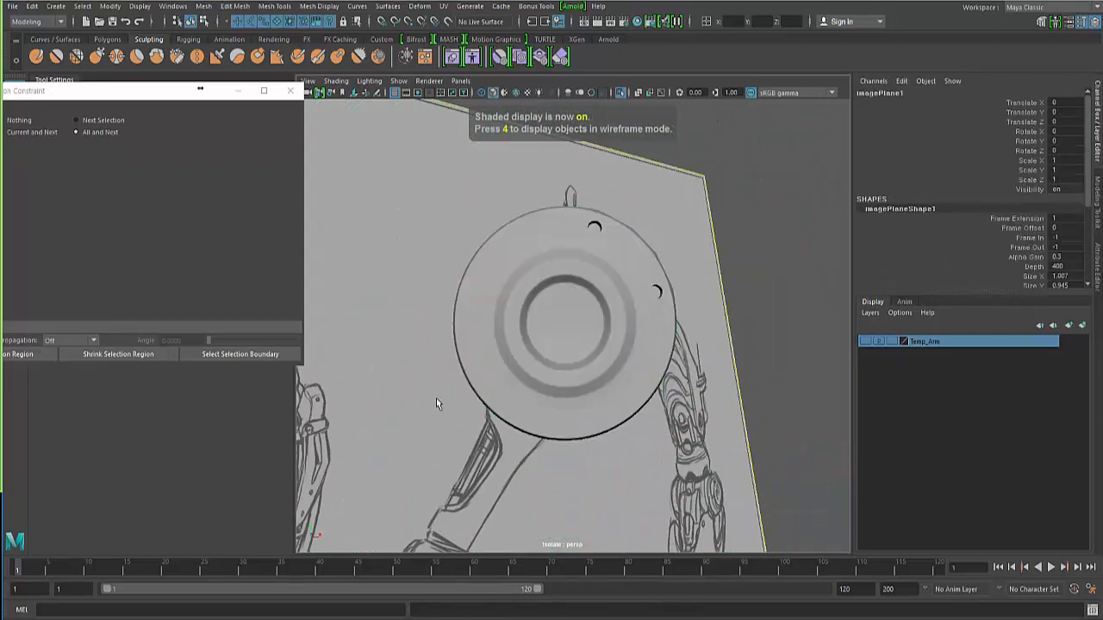
alt+drag(534, 388, 319, 369)
alt+right_drag(448, 388, 561, 433)
Turn off smoothing on the notched disc, switch to edge selection and delete one upper-left spoke edge of its flat back cap
click(495, 385)
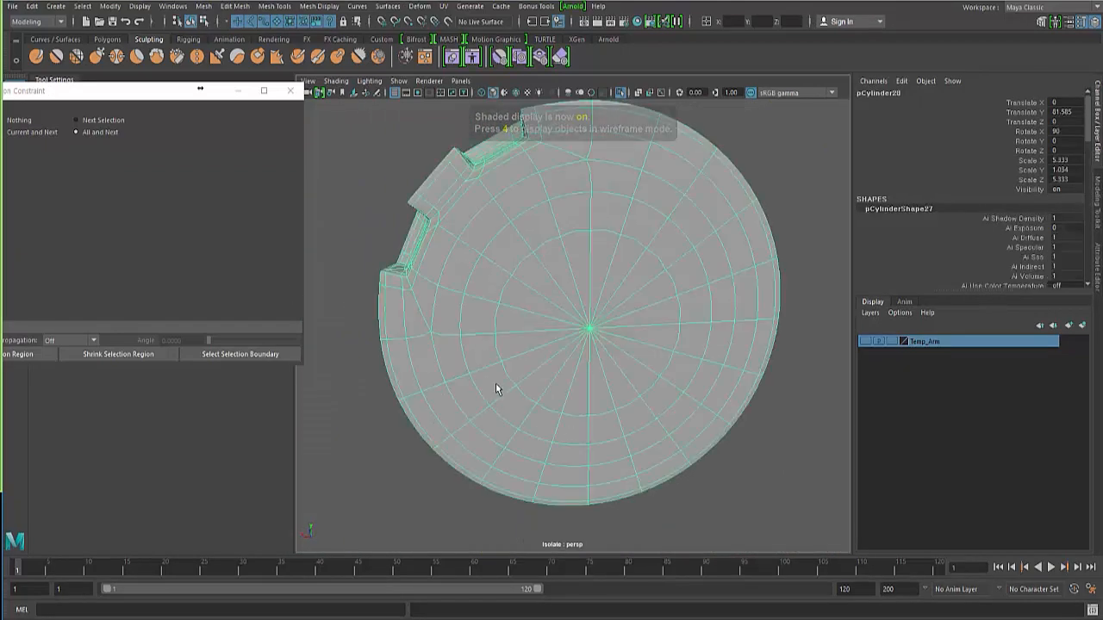
scroll(494, 370, up, 5)
scroll(532, 267, down, 4)
right_click(535, 237)
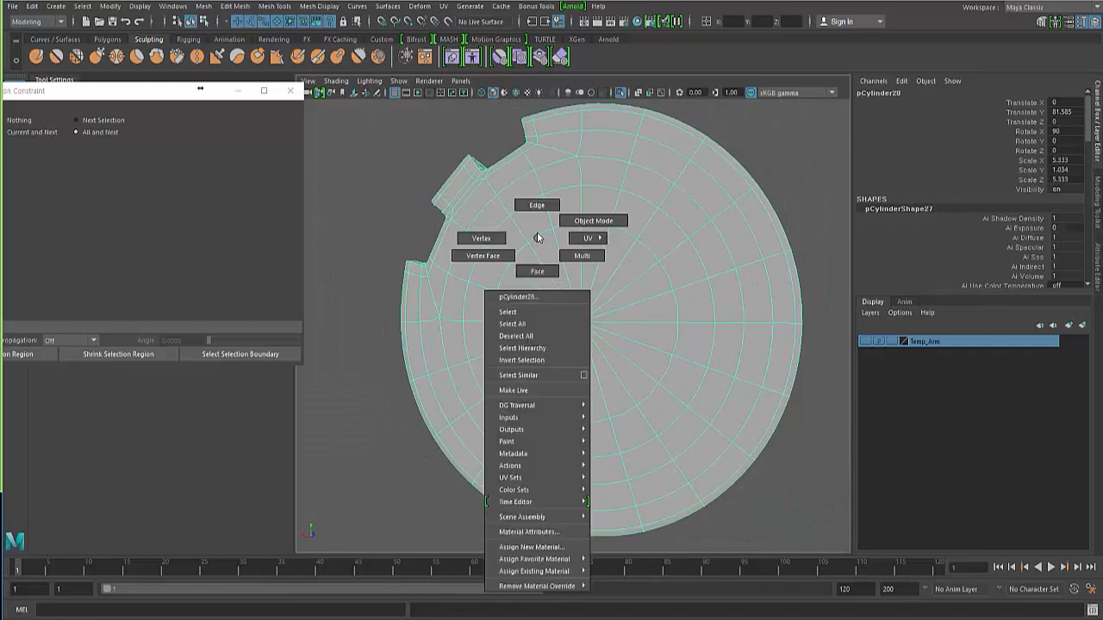
click(537, 205)
key(1)
click(554, 270)
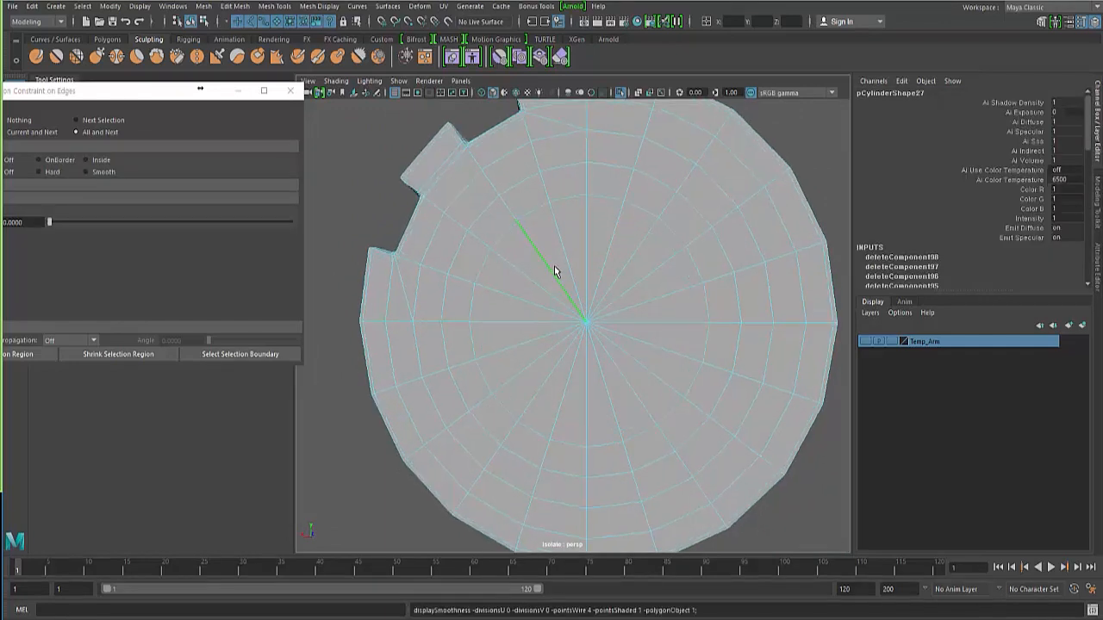
key(Delete)
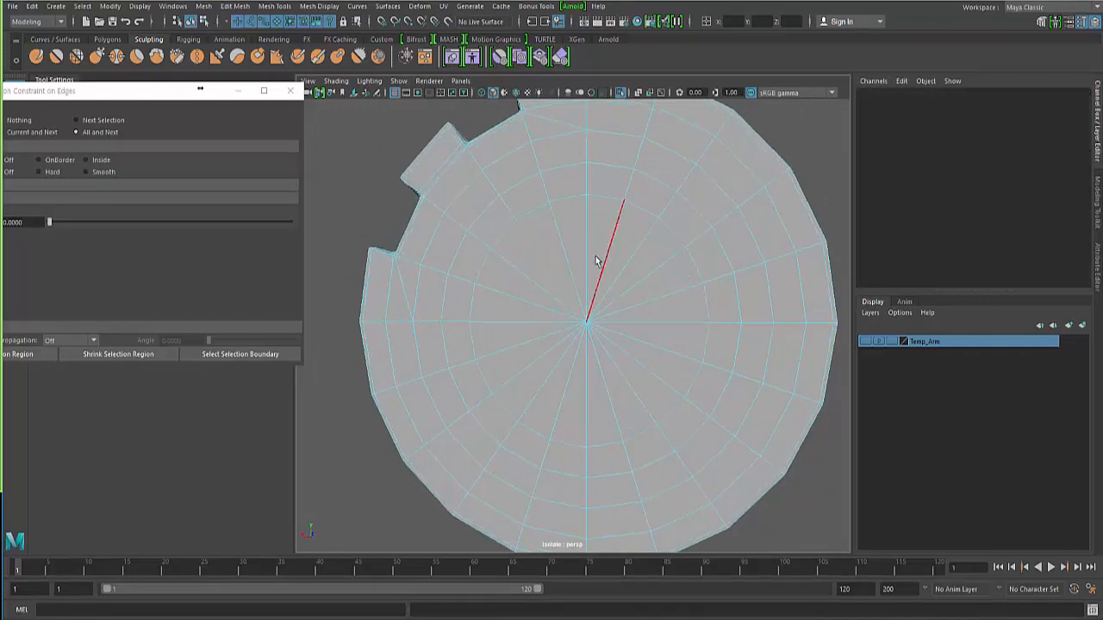
Try to delete alternate spoke edges around the back cap, starting with the spoke just clockwise of the vertical one
click(609, 256)
key(Delete)
click(645, 286)
key(Delete)
click(657, 322)
key(Delete)
click(642, 371)
key(Delete)
click(610, 396)
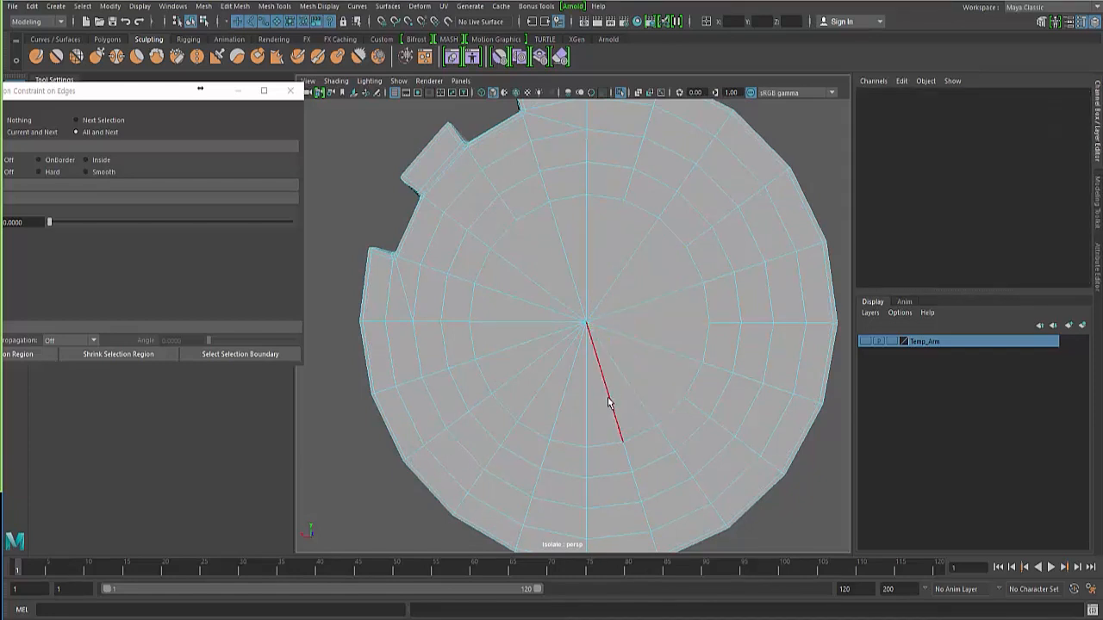
key(Delete)
click(569, 407)
key(Delete)
click(519, 380)
key(Delete)
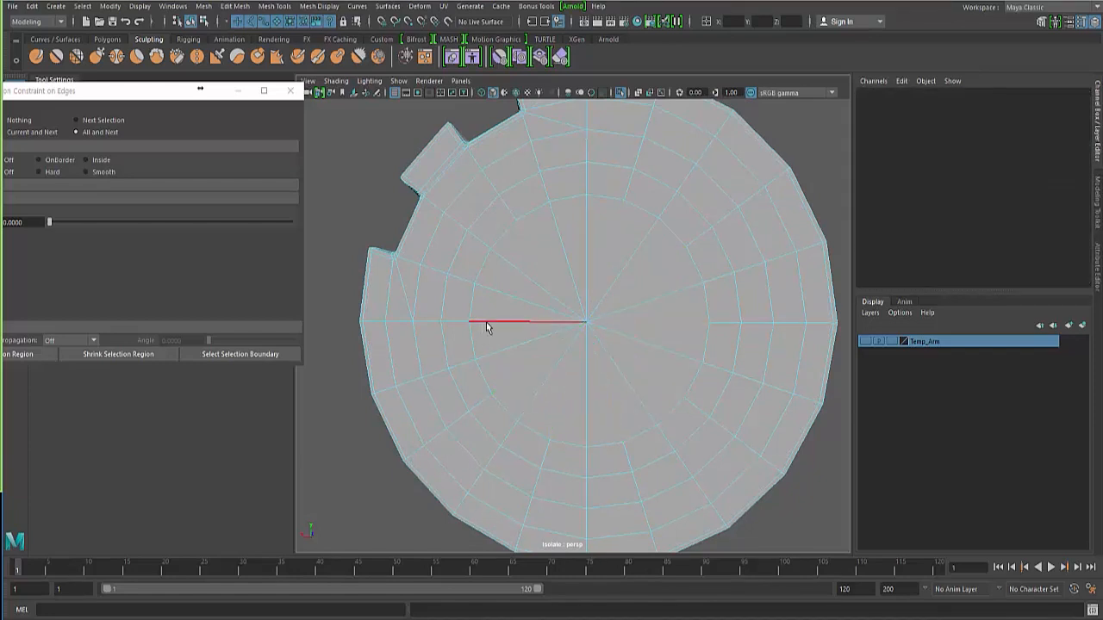
click(487, 322)
key(Delete)
key(F8)
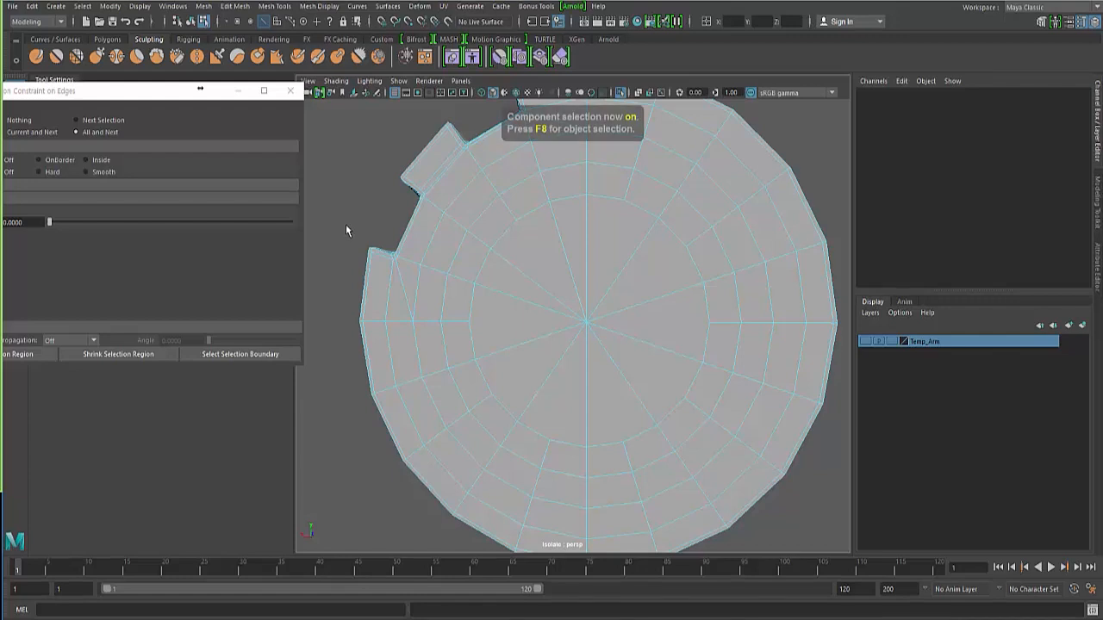
click(377, 352)
Undo the recent back-cap spoke deletions, keeping only the first removed upper-left spoke
key(ctrl+z)
key(ctrl+z)
key(ctrl+z)
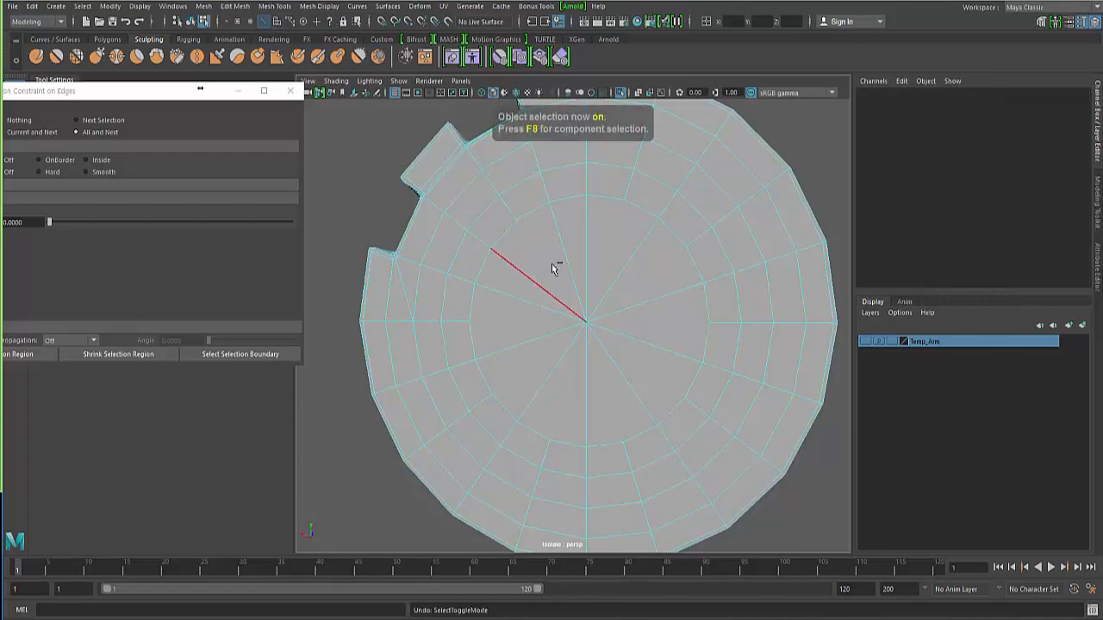
key(ctrl+z)
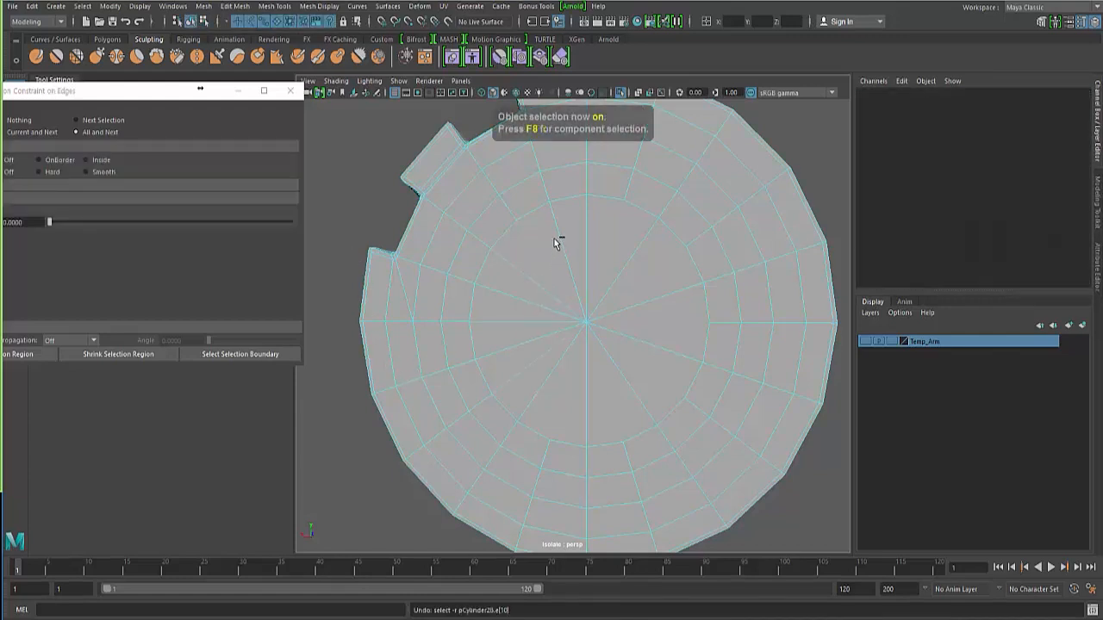
key(ctrl+z)
key(ctrl+z)
key(ctrl+z)
key(ctrl+z)
key(ctrl+z)
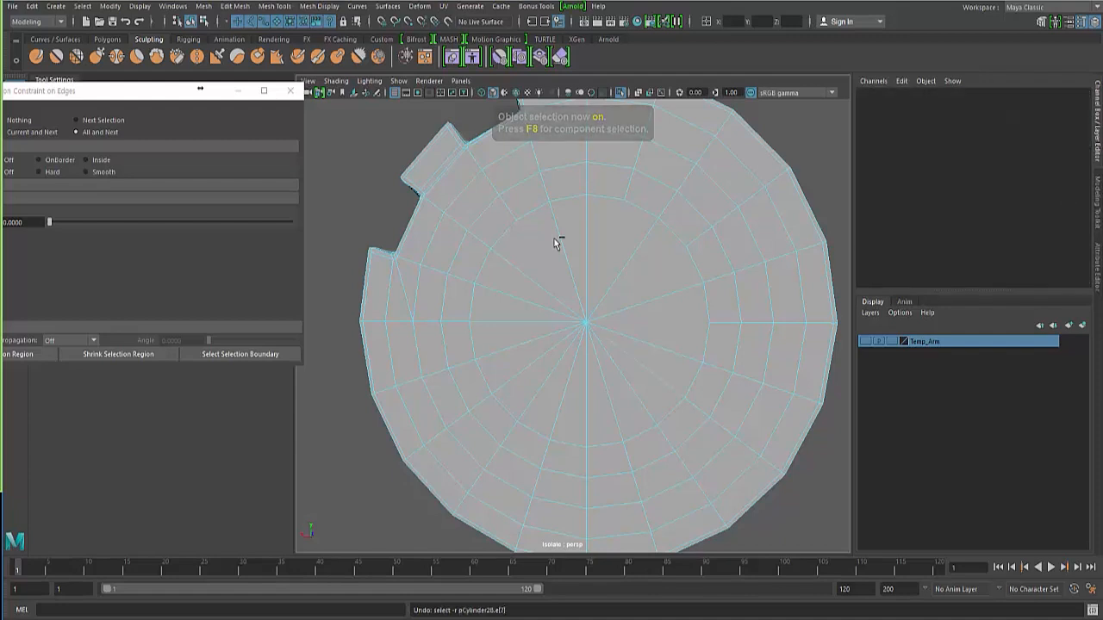
key(ctrl+z)
key(ctrl+z)
key(ctrl+z)
key(ctrl+z)
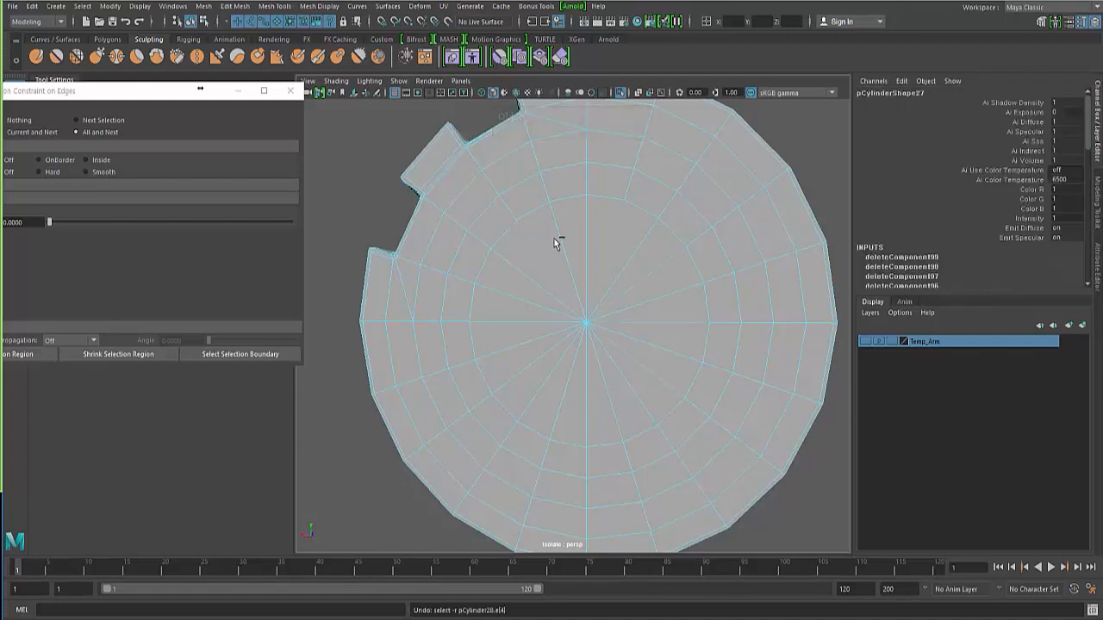
click(544, 255)
key(ctrl+z)
key(ctrl+z)
key(ctrl+z)
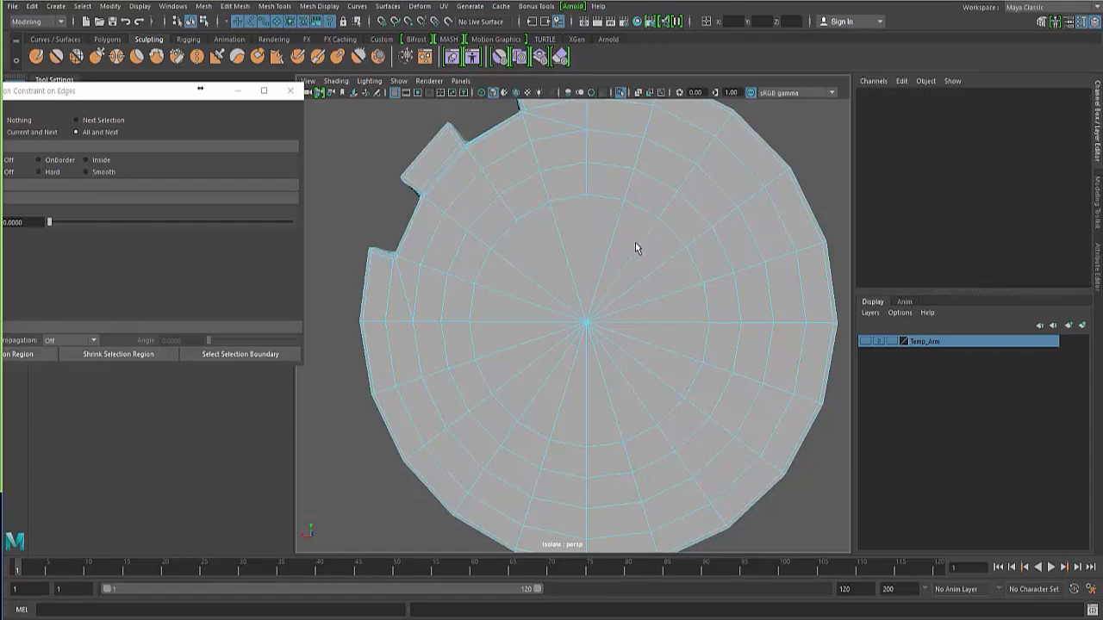
Delete every other spoke edge around the rest of the back cap, keeping the vertical spokes
click(638, 245)
key(Delete)
click(672, 292)
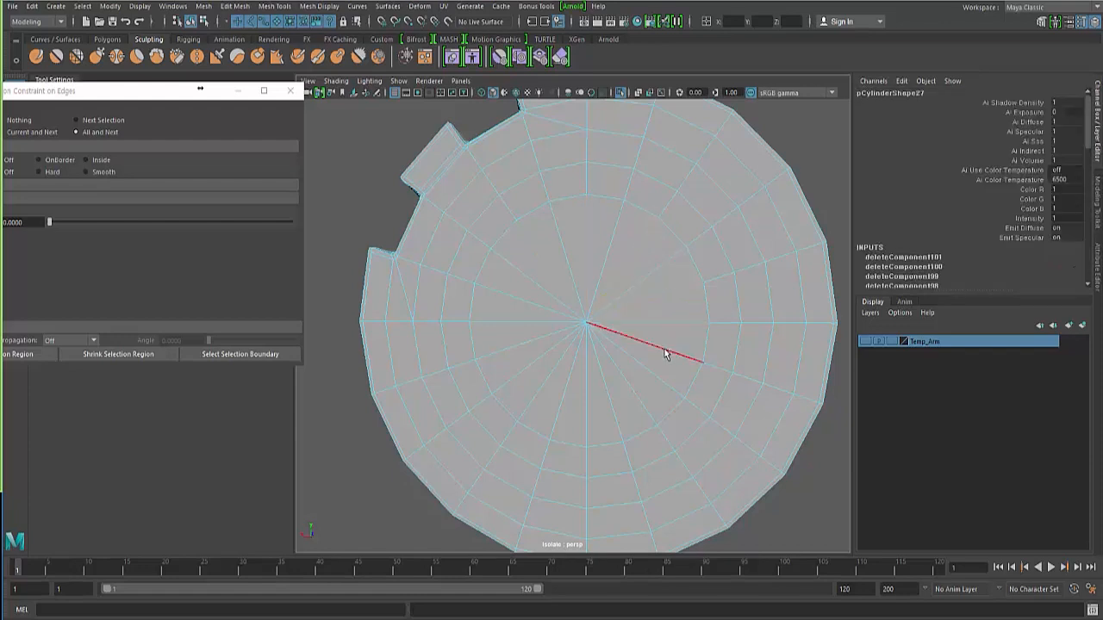
key(Delete)
click(663, 348)
key(Delete)
click(629, 394)
key(Delete)
click(554, 412)
key(Delete)
click(533, 406)
key(Delete)
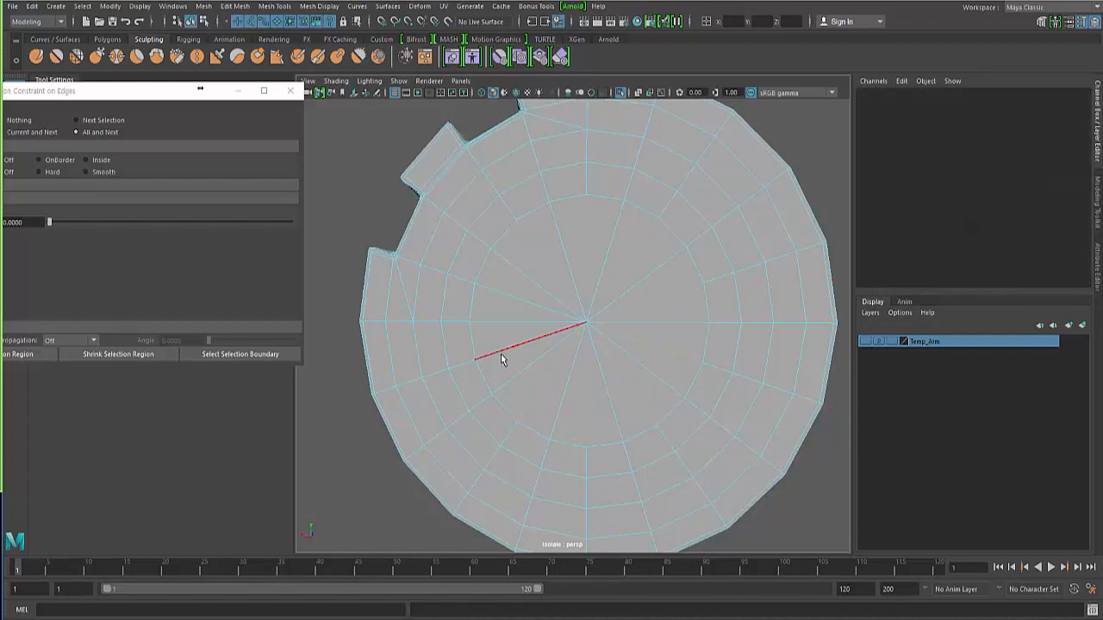
click(504, 355)
key(Delete)
click(514, 305)
key(Delete)
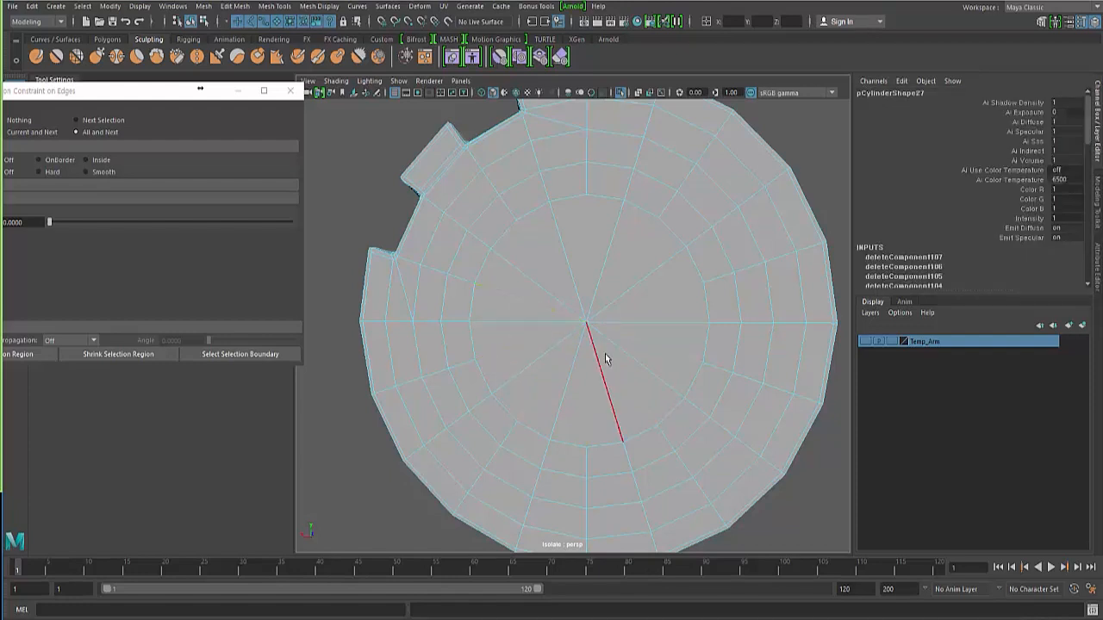
Preview the disc's back cap smoothed in object mode, then return to the unsmoothed display
key(F8)
key(F8)
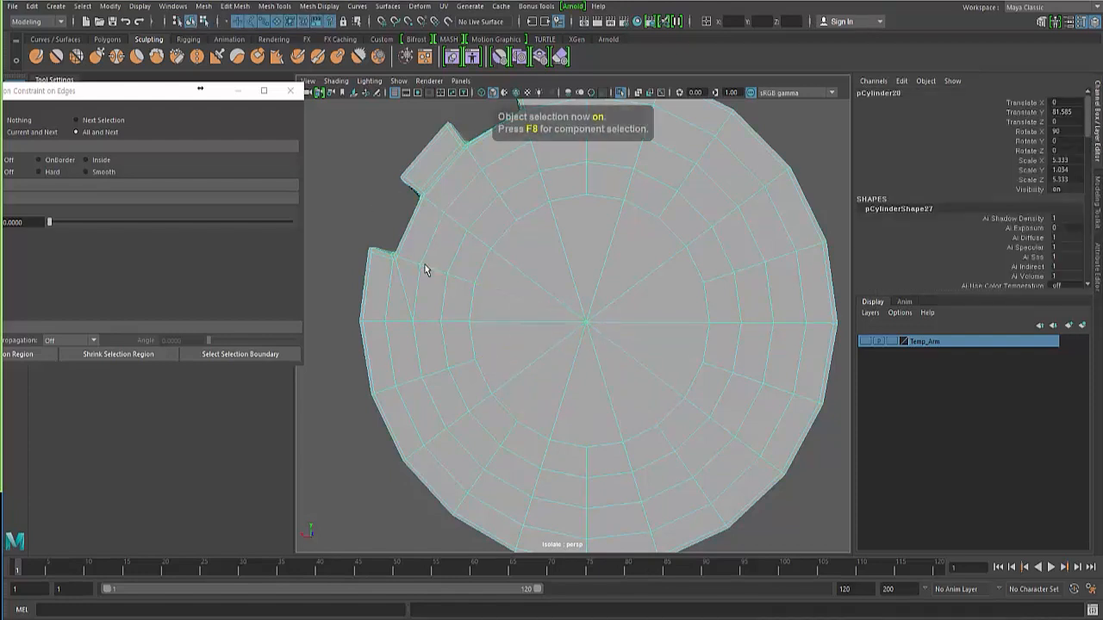
key(3)
click(356, 204)
mouse_move(439, 337)
alt+mouse_down()
mouse_move(509, 348)
mouse_move(644, 332)
mouse_move(476, 310)
mouse_move(474, 264)
mouse_move(551, 344)
mouse_move(603, 370)
mouse_move(470, 326)
alt+mouse_up()
click(551, 345)
key(1)
Switch the disc to face selection and frame it closely in the front view
alt+drag(418, 297, 493, 242)
right_drag(493, 242, 493, 278)
key(space)
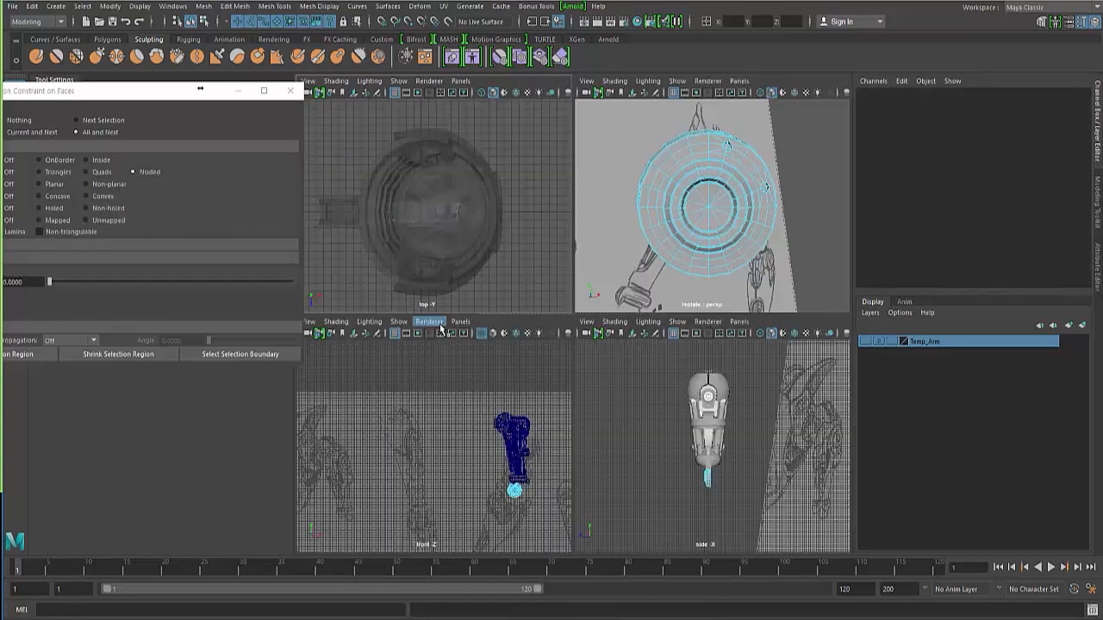
key(space)
alt+middle_drag(493, 466, 413, 424)
scroll(573, 413, up, 5)
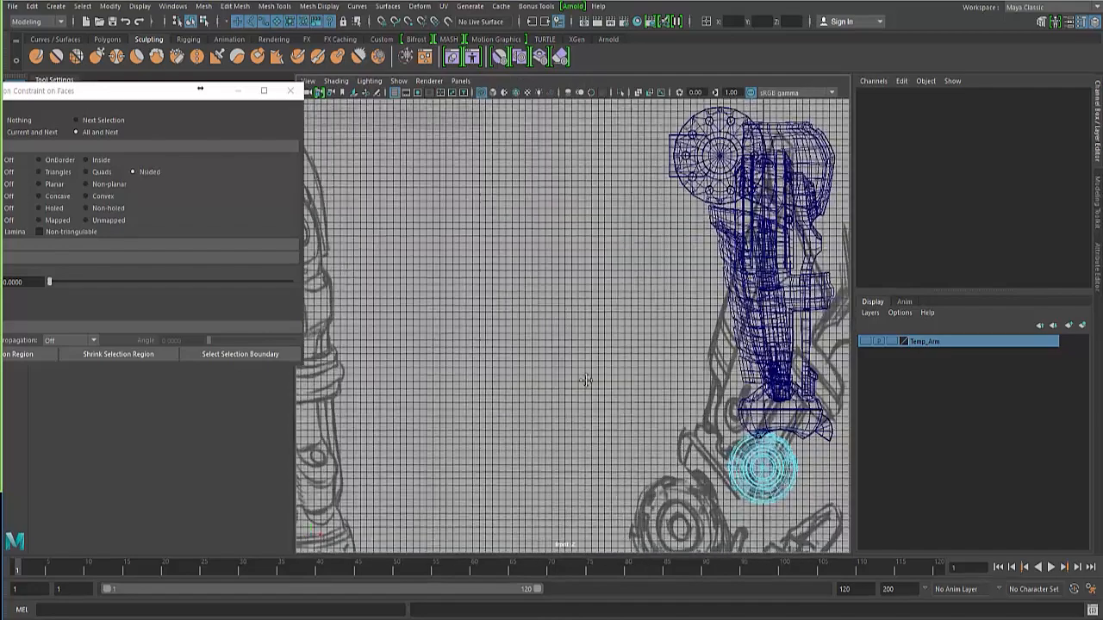
alt+click(506, 343)
alt+middle_drag(681, 439, 513, 356)
scroll(517, 316, up, 3)
scroll(518, 313, up, 4)
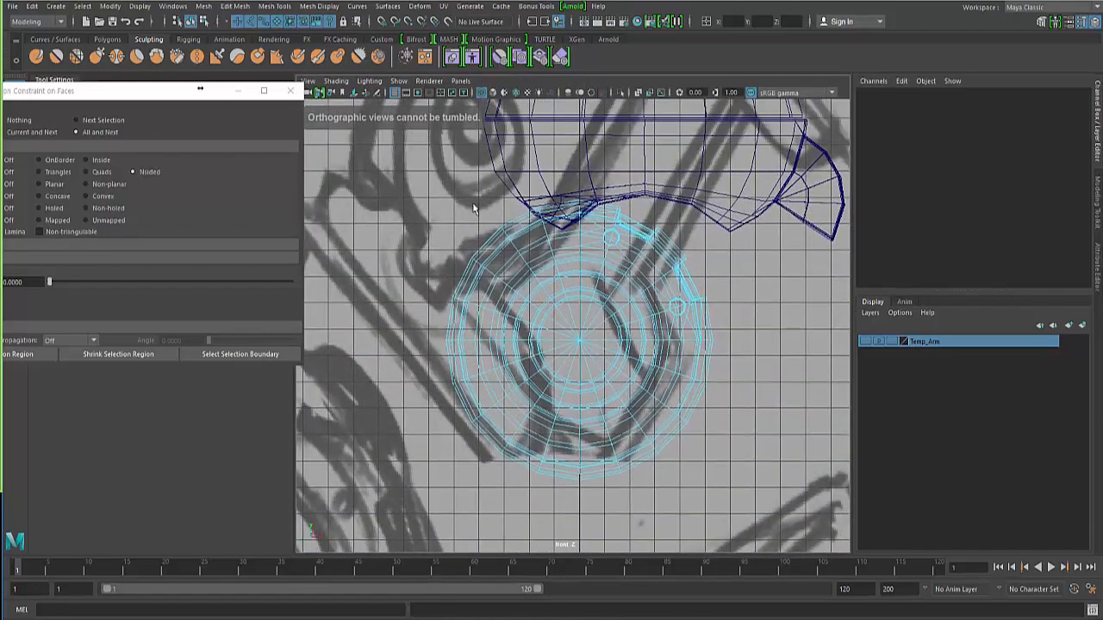
drag(444, 171, 568, 542)
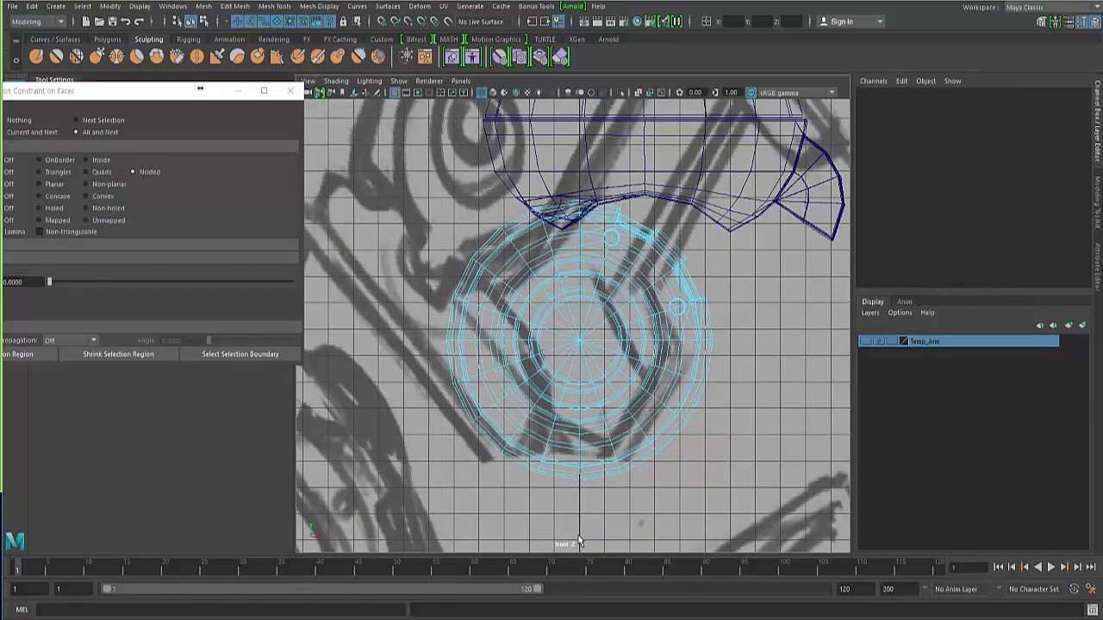
key(F8)
key(F8)
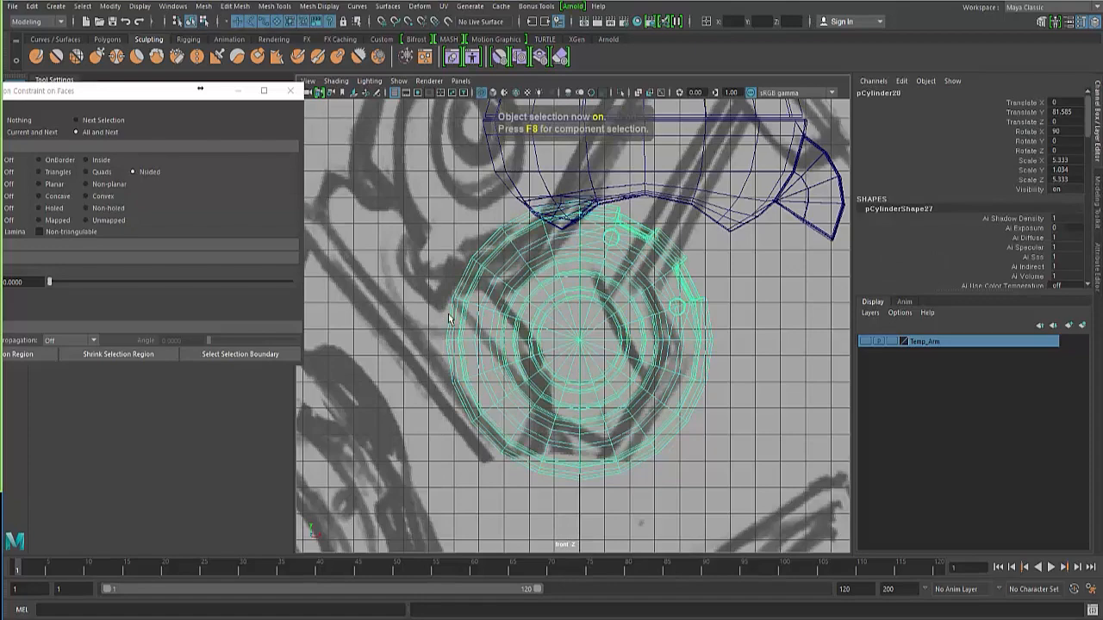
key(w)
alt+click(530, 336)
alt+right_drag(530, 336, 461, 297)
alt+middle_drag(515, 290, 520, 280)
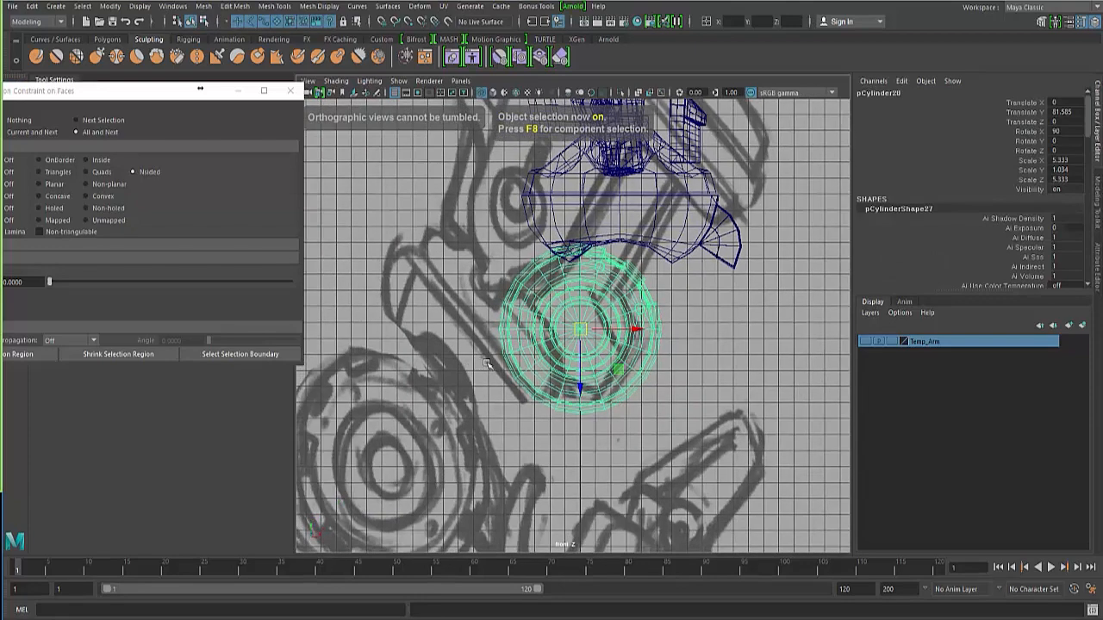
alt+right_drag(519, 280, 571, 310)
drag(452, 210, 558, 469)
key(ctrl+z)
key(ctrl+z)
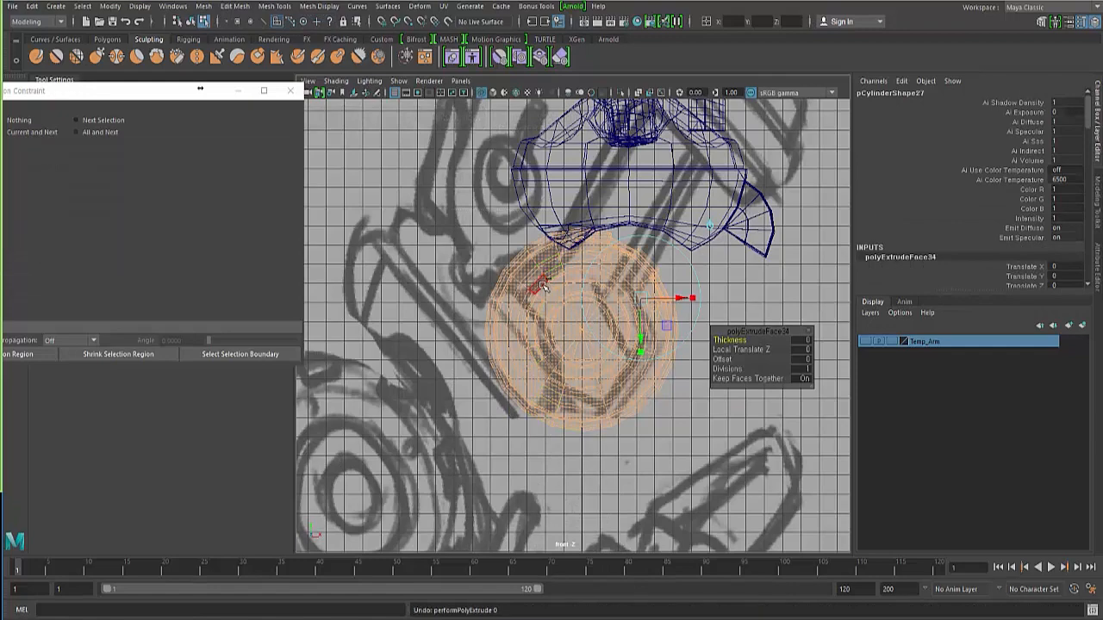
Try deleting all faces of the disc's left half in the front view
right_drag(531, 289, 529, 321)
alt+right_drag(496, 317, 689, 379)
alt+click(689, 379)
right_drag(531, 261, 415, 201)
drag(401, 183, 583, 480)
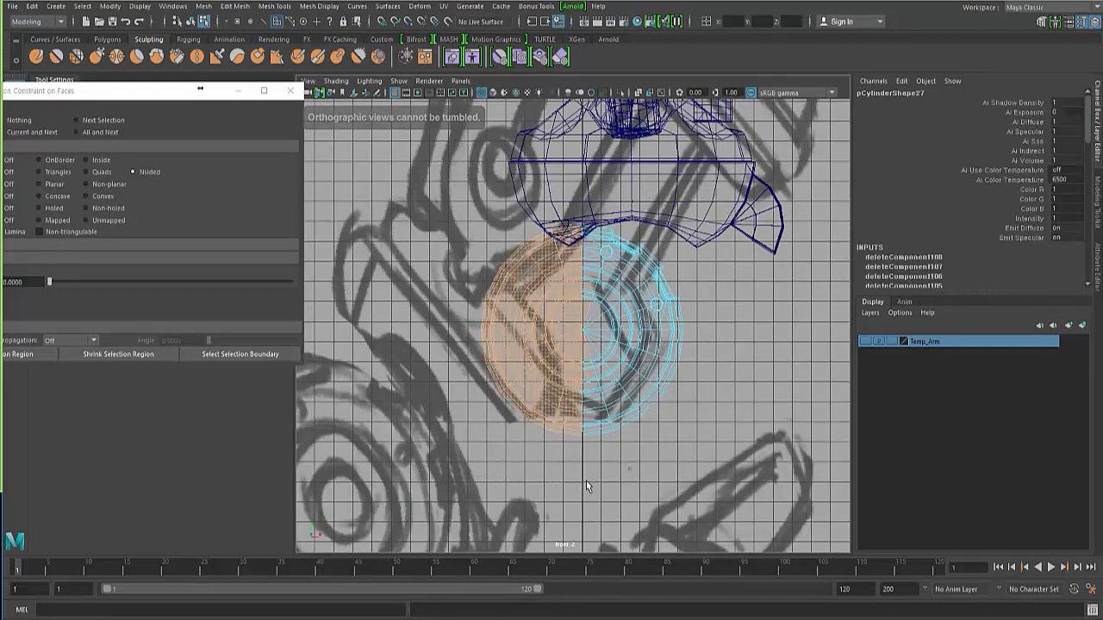
drag(417, 183, 578, 488)
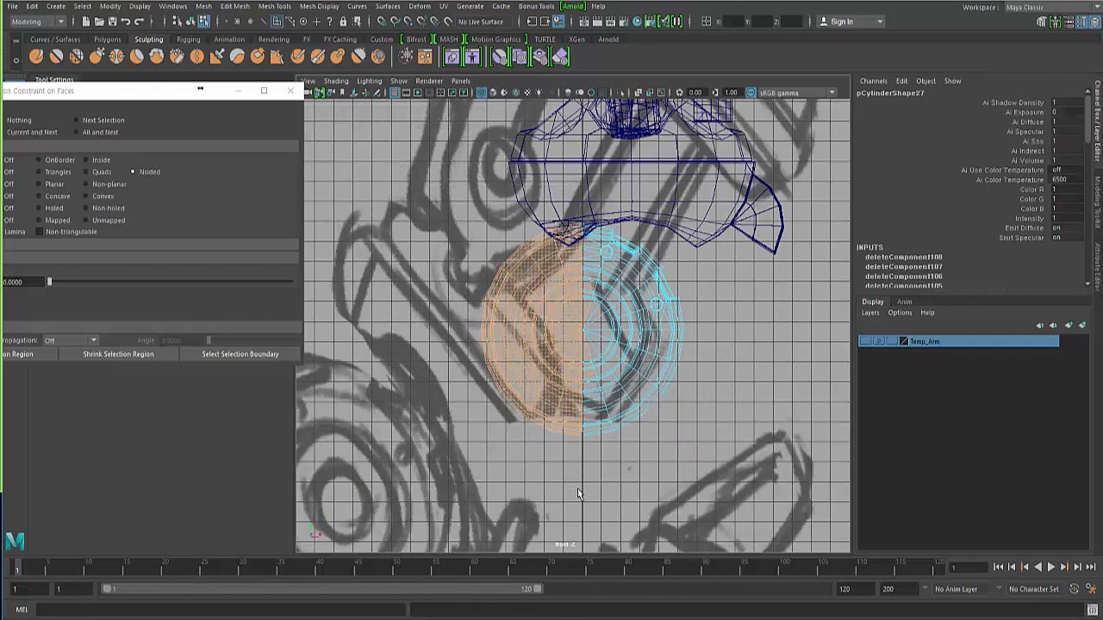
key(Delete)
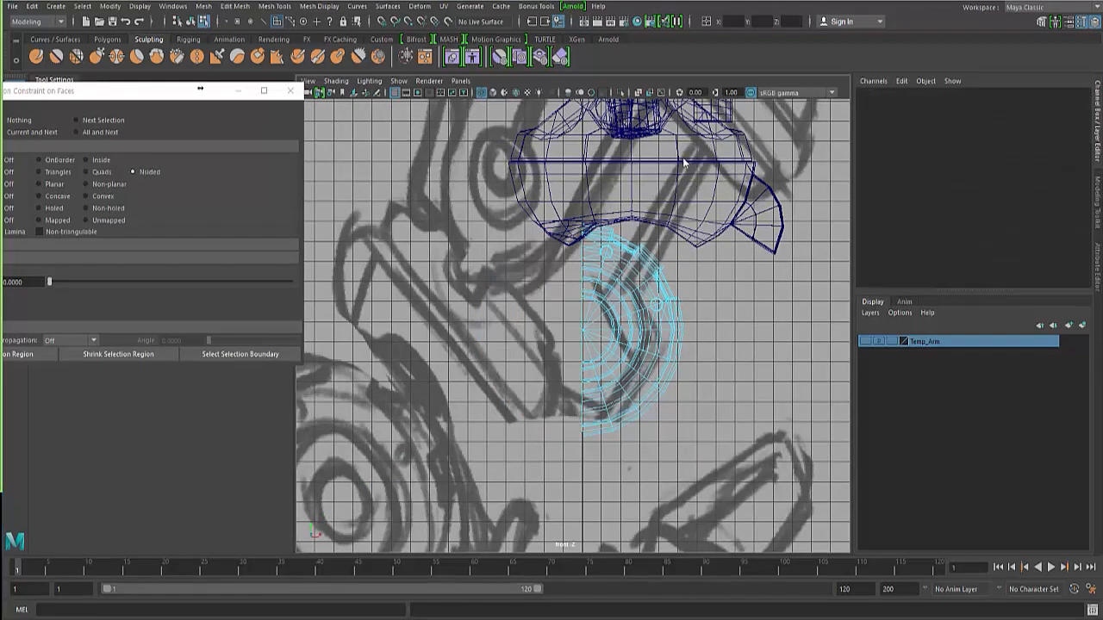
Inspect the half disc in the perspective view and undo the face deletion
key(space)
key(space)
scroll(716, 305, up, 8)
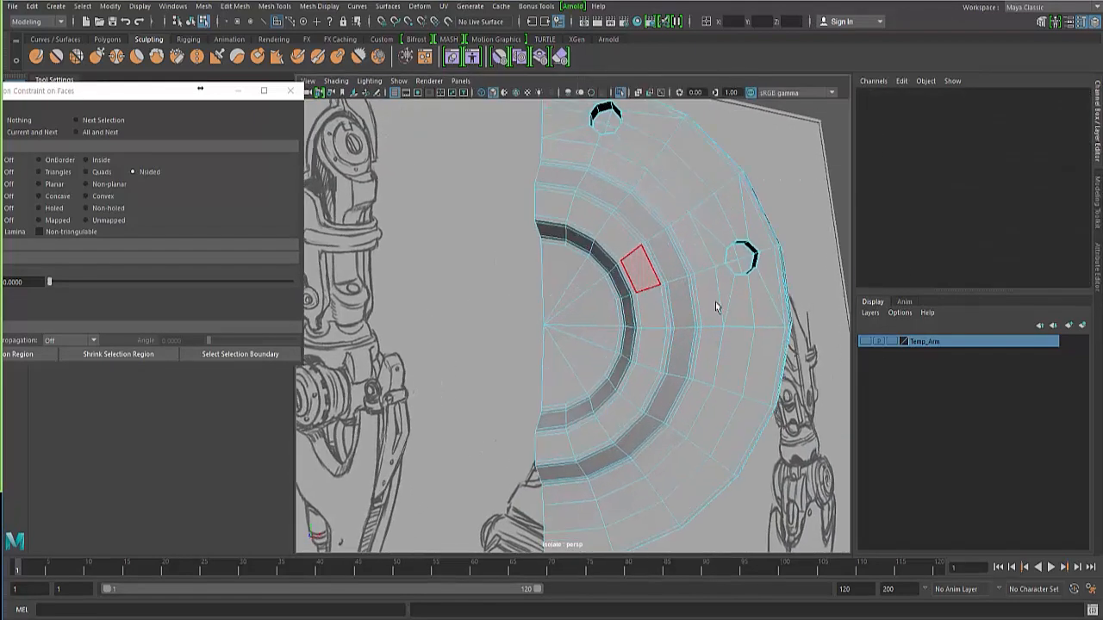
alt+drag(687, 305, 504, 288)
key(ctrl+z)
Start the Multi-Cut tool on the disc and close the polygon selection constraint window
click(326, 191)
shift+right_drag(596, 243, 592, 224)
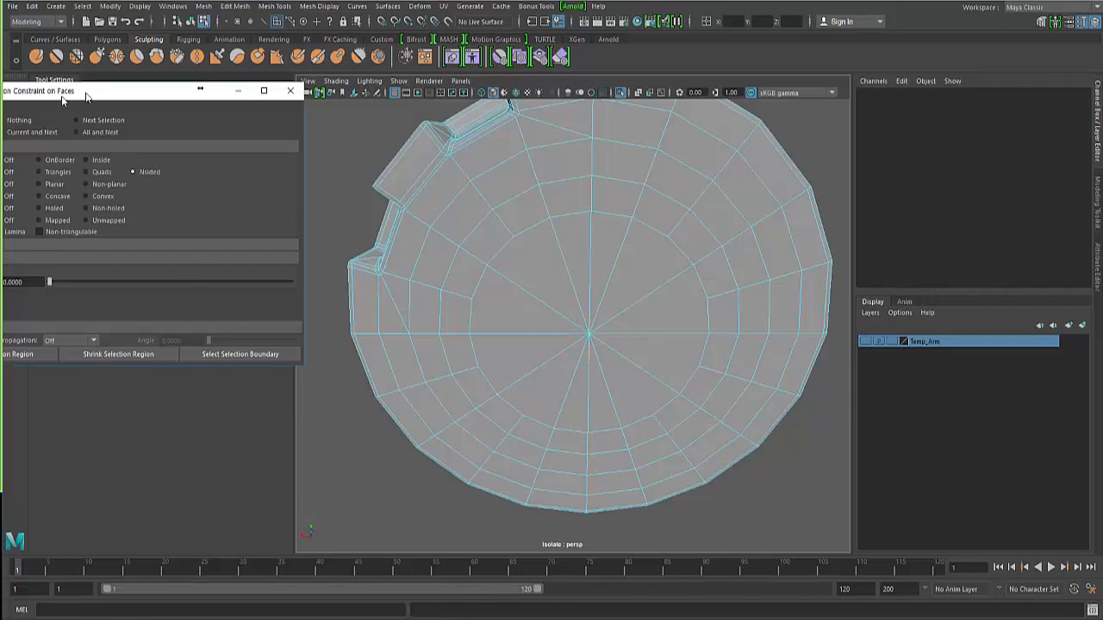
drag(83, 95, 117, 88)
click(324, 85)
alt+drag(569, 321, 586, 217)
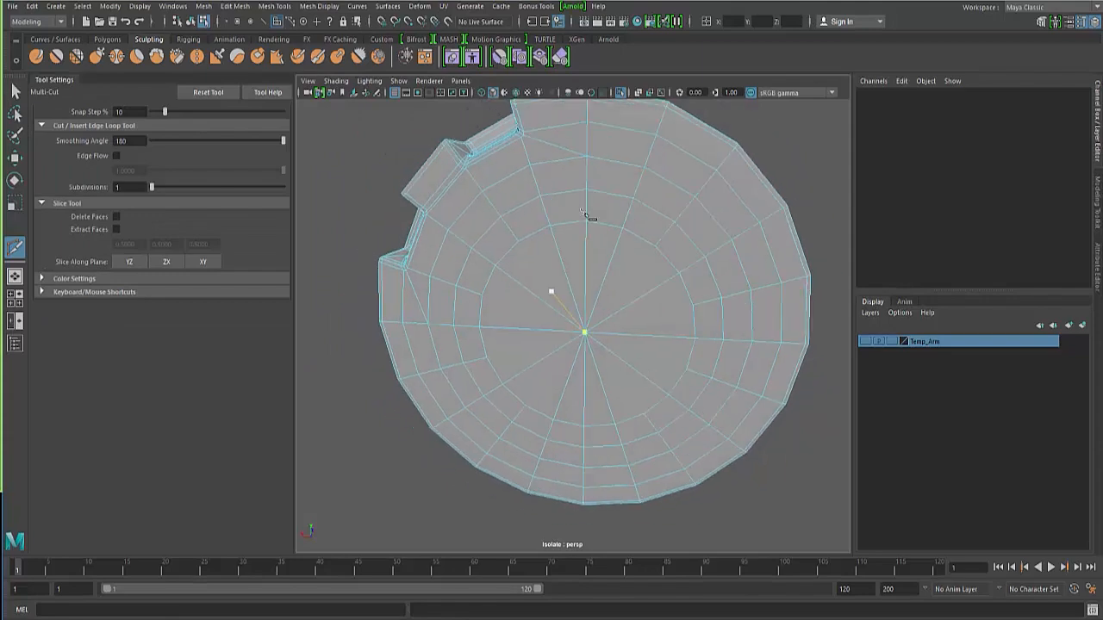
right_drag(580, 209, 582, 252)
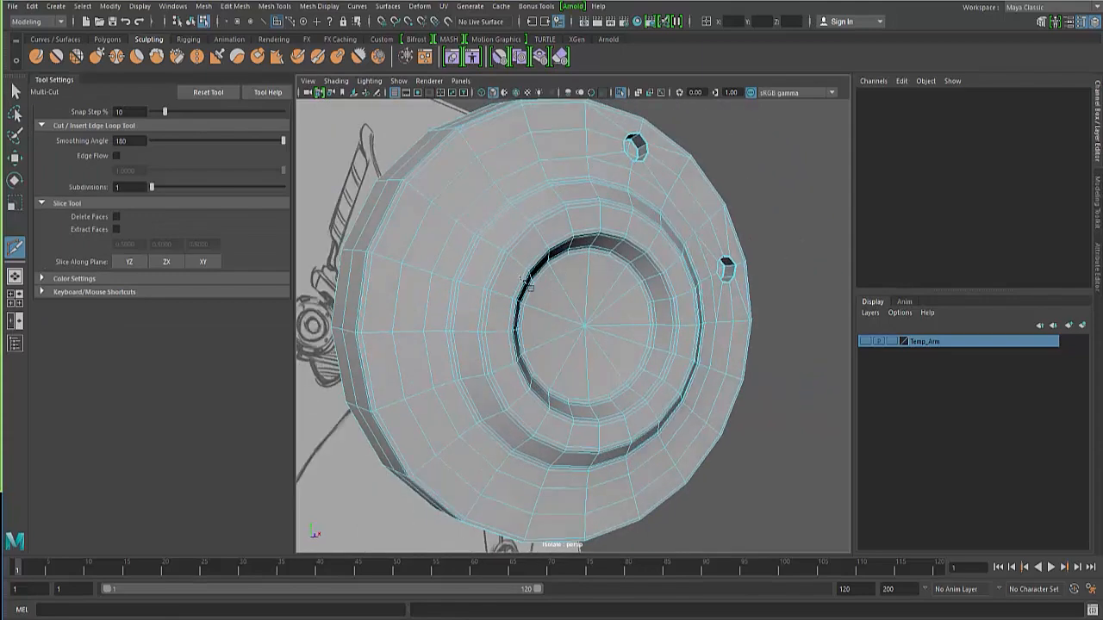
Delete the faces of the disc's left half and lower-right quarter in the front view, keeping only the notched upper-right quarter
key(space)
key(space)
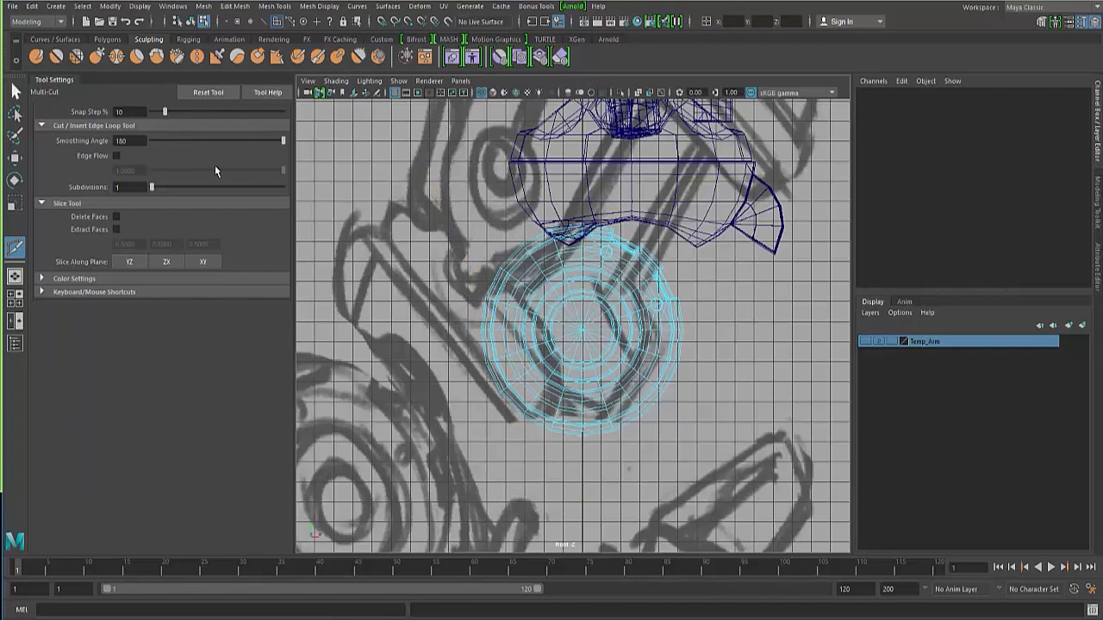
key(q)
right_drag(555, 278, 554, 307)
drag(360, 182, 579, 485)
key(Delete)
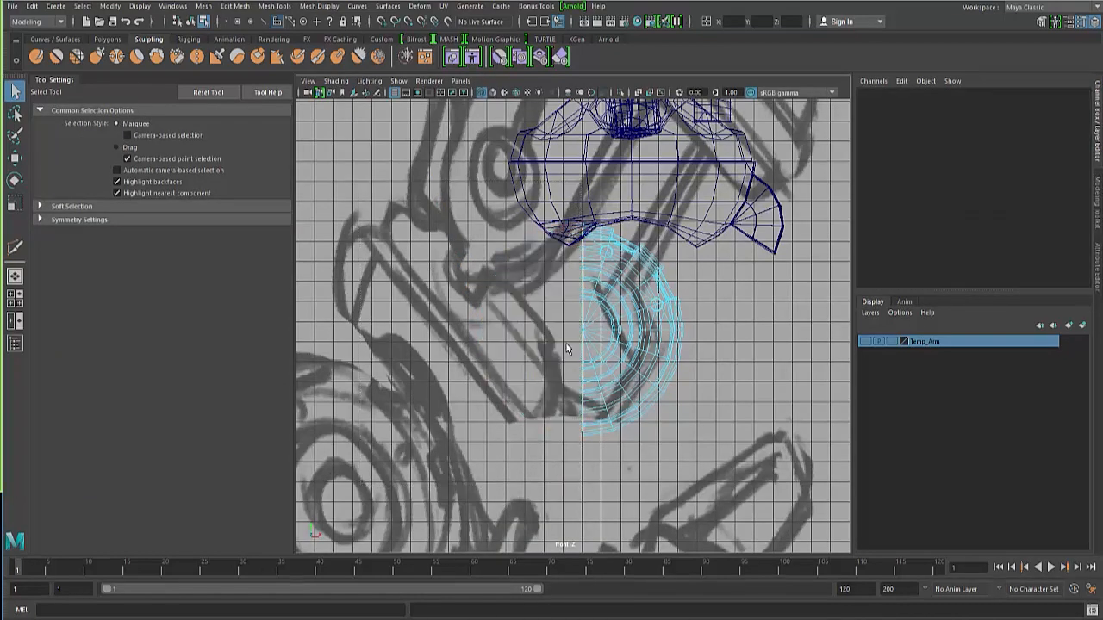
drag(566, 343, 762, 464)
key(Delete)
Return to the perspective view and select the remaining quarter as an object with the Move tool
key(space)
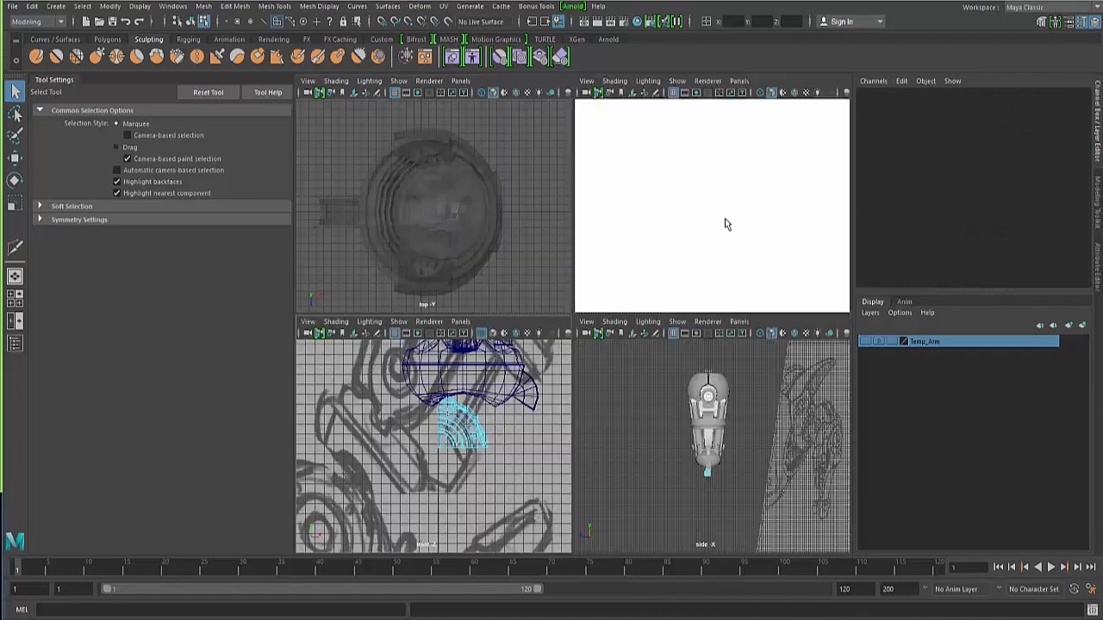
key(space)
alt+drag(639, 303, 561, 303)
key(F8)
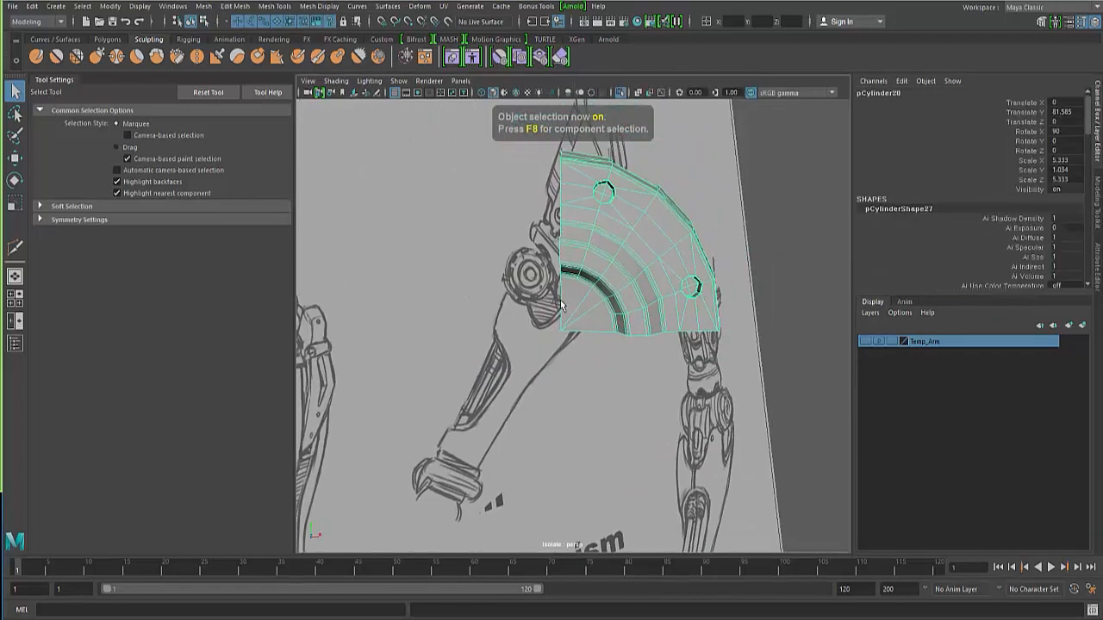
key(w)
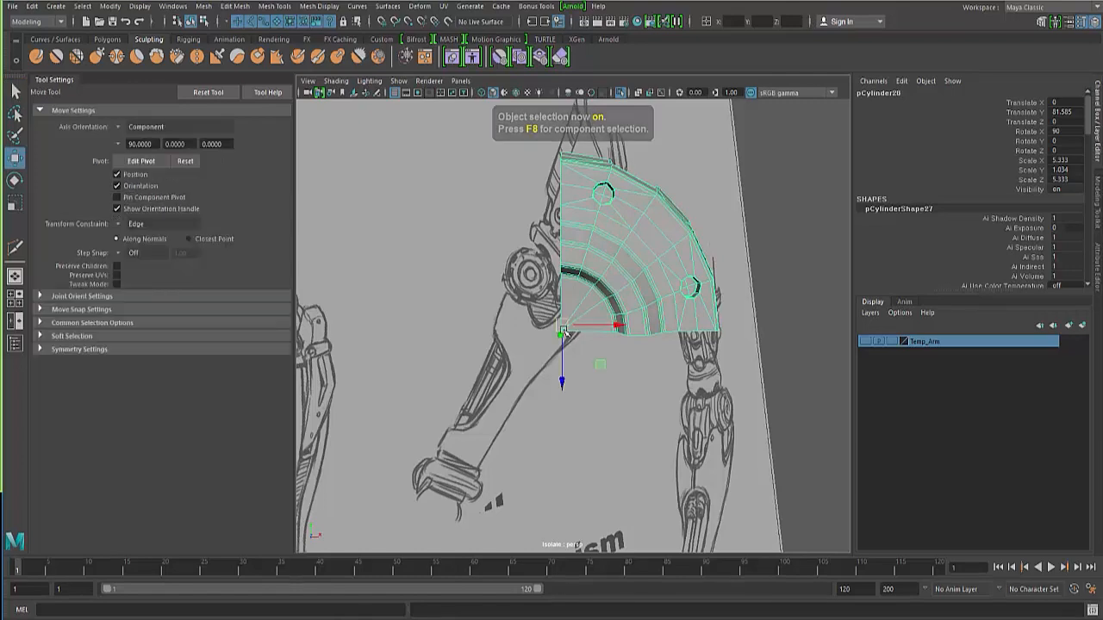
Duplicate the notched quarter and mirror the copy sideways by setting its Scale X to -5.333
alt+drag(548, 355, 534, 348)
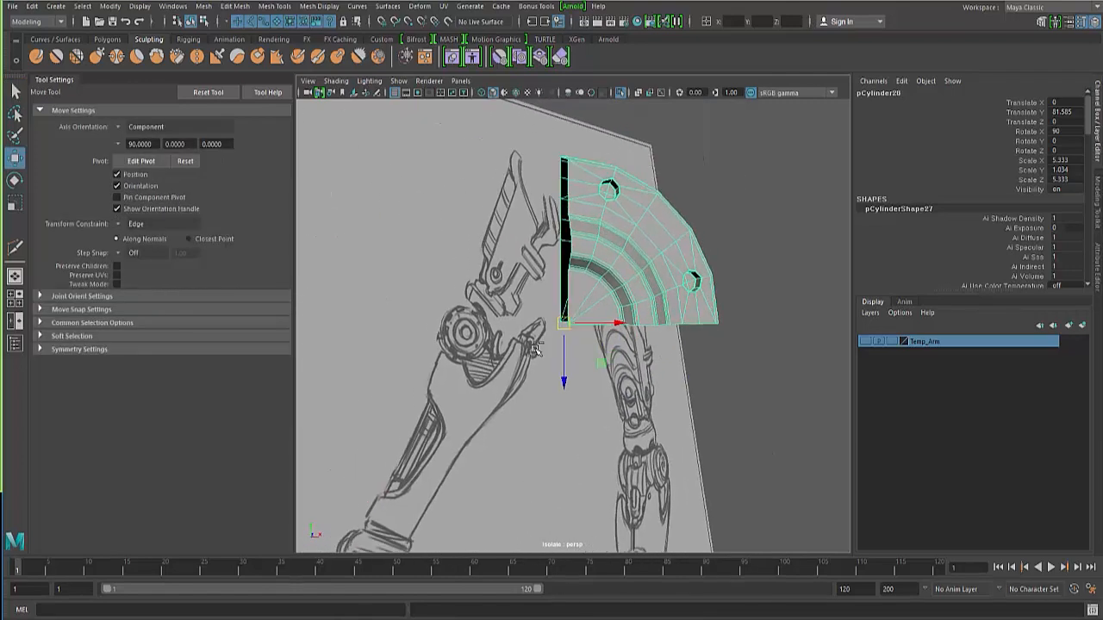
key(ctrl+d)
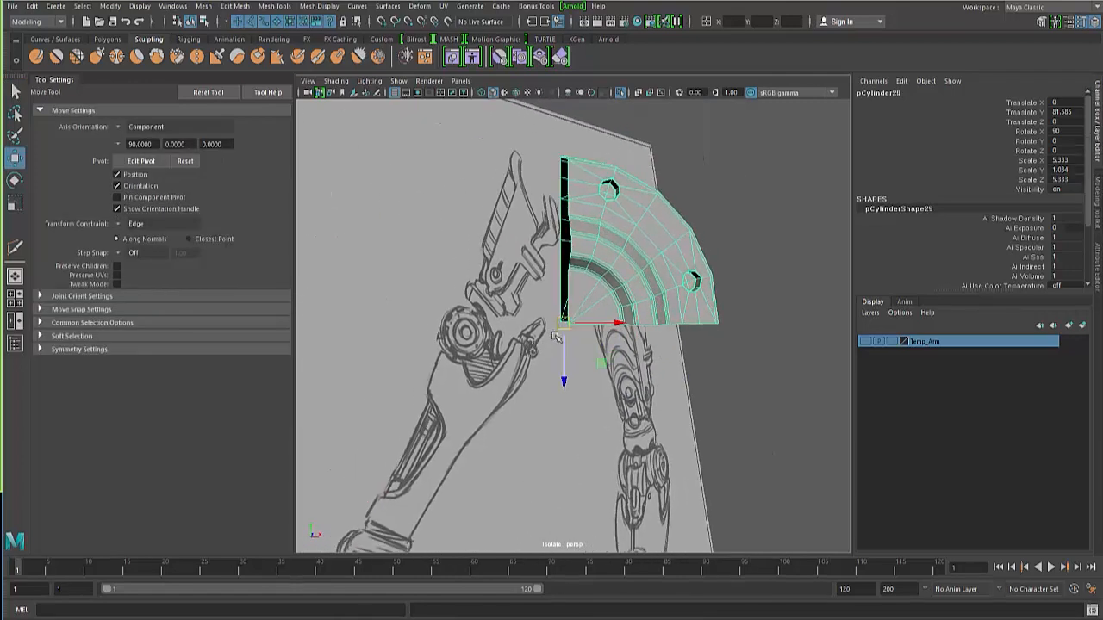
key(r)
drag(615, 323, 514, 324)
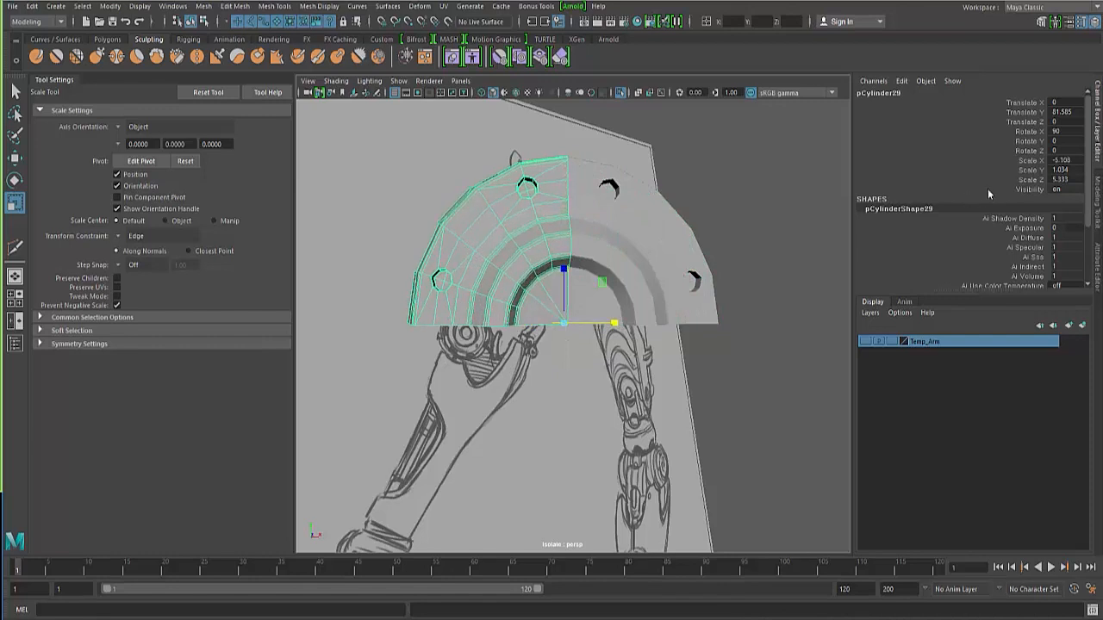
click(1059, 179)
click(1055, 160)
text(-5.333)
key(Return)
On the front of the original quarter, delete a radial hub edge and cut a new one from the neighbouring vertex to the disc centre
click(635, 280)
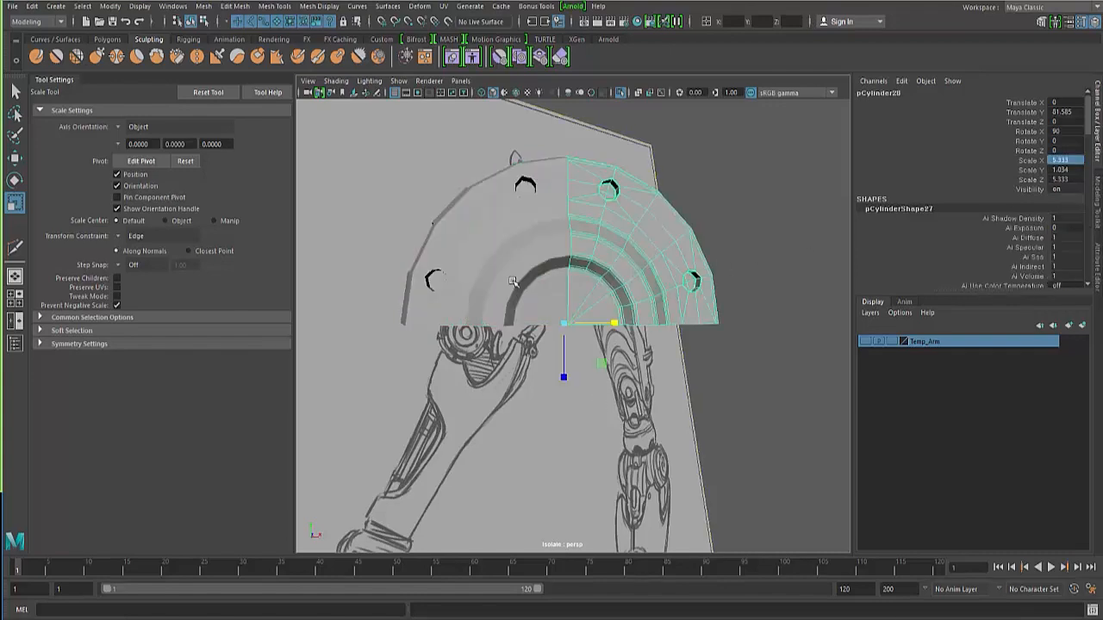
click(513, 282)
scroll(512, 281, up, 5)
right_drag(488, 264, 491, 231)
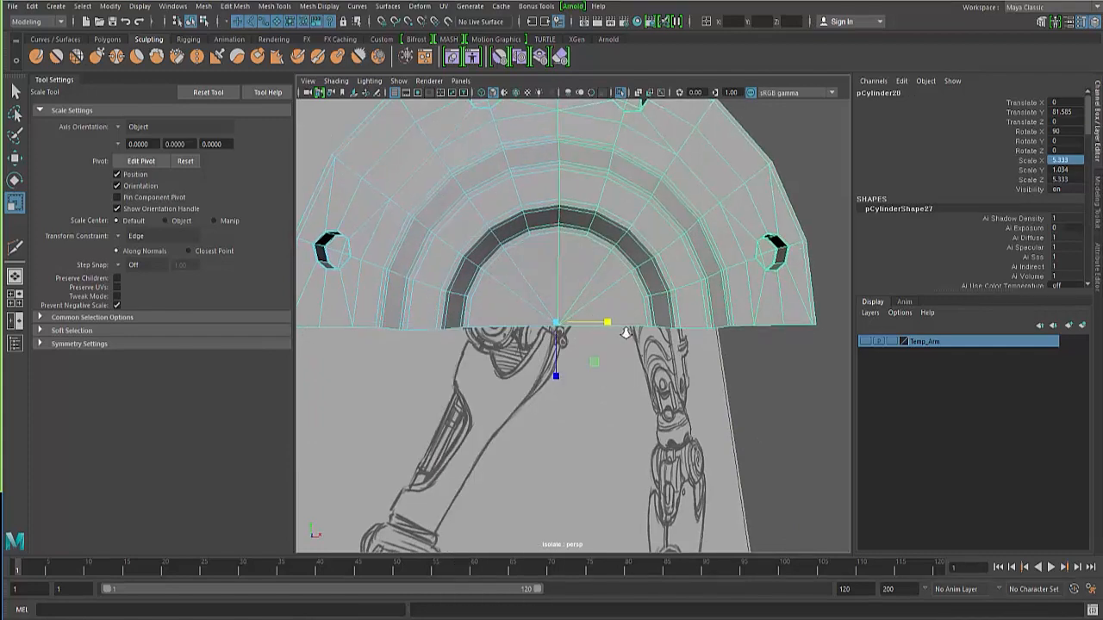
scroll(641, 281, up, 3)
click(642, 279)
right_drag(642, 278, 639, 243)
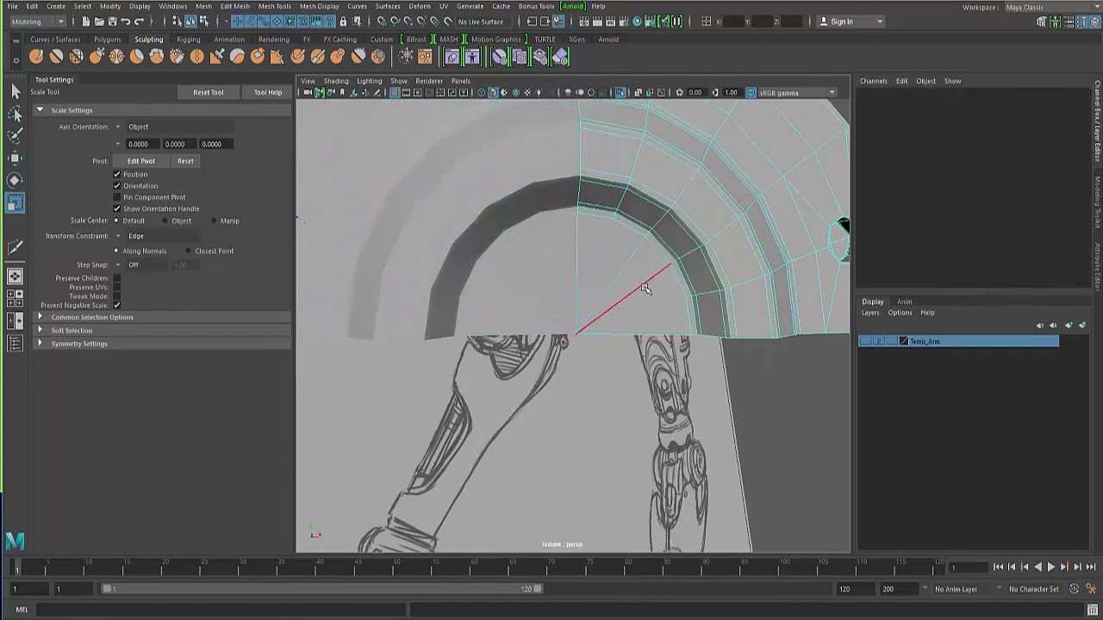
shift+right_drag(658, 299, 596, 302)
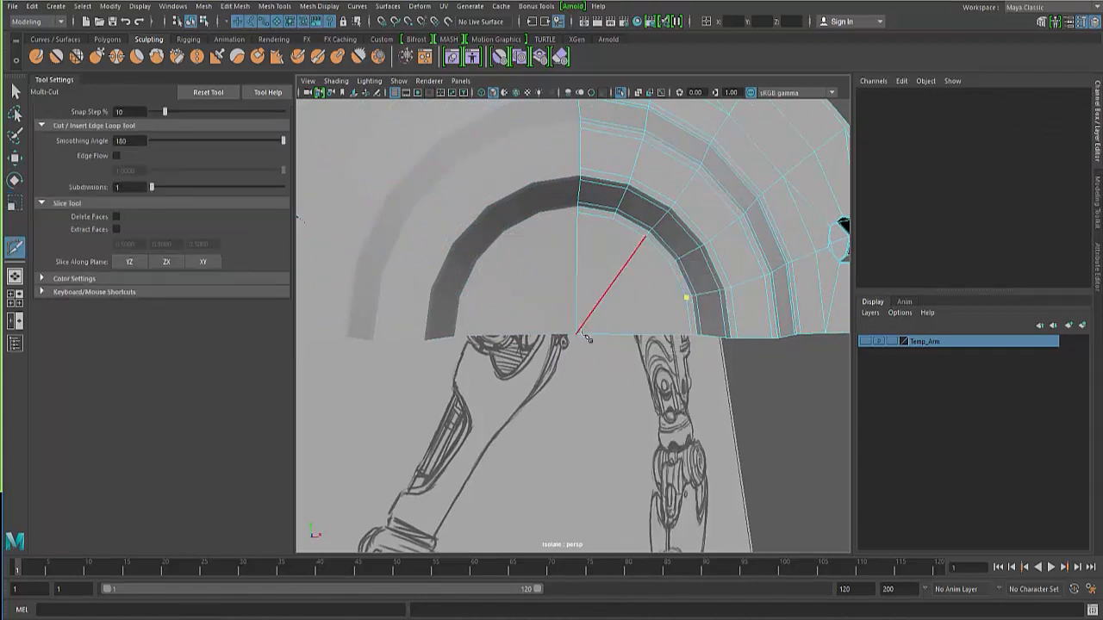
click(14, 89)
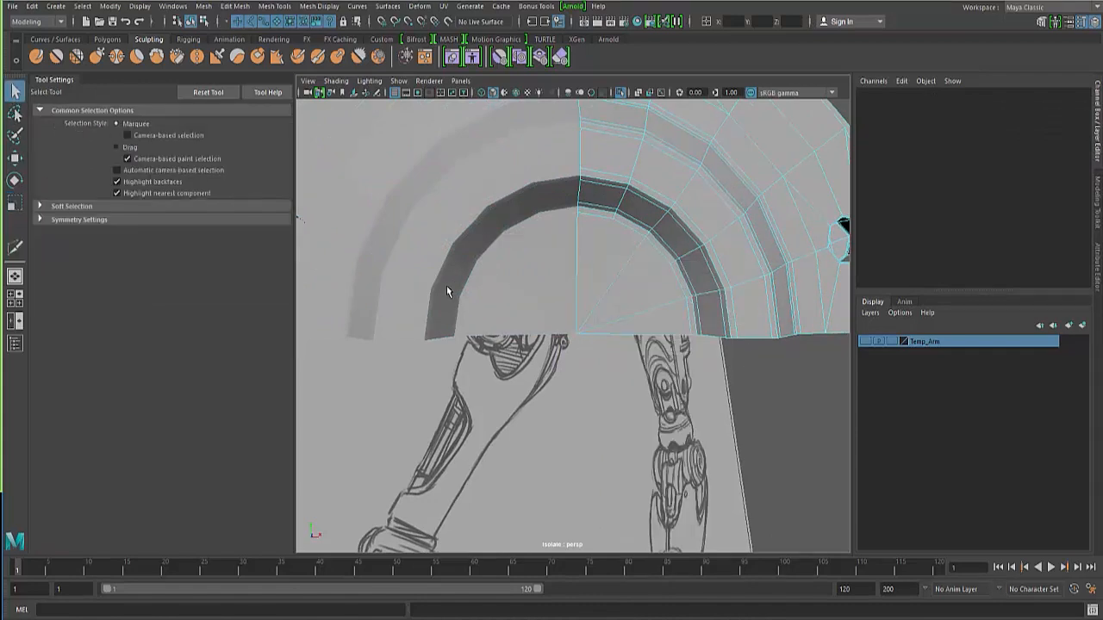
On the front of the mirrored quarter, delete the matching radial hub edge and Multi-Cut a new one from the neighbouring vertex to the centre
click(447, 286)
right_drag(493, 271, 451, 261)
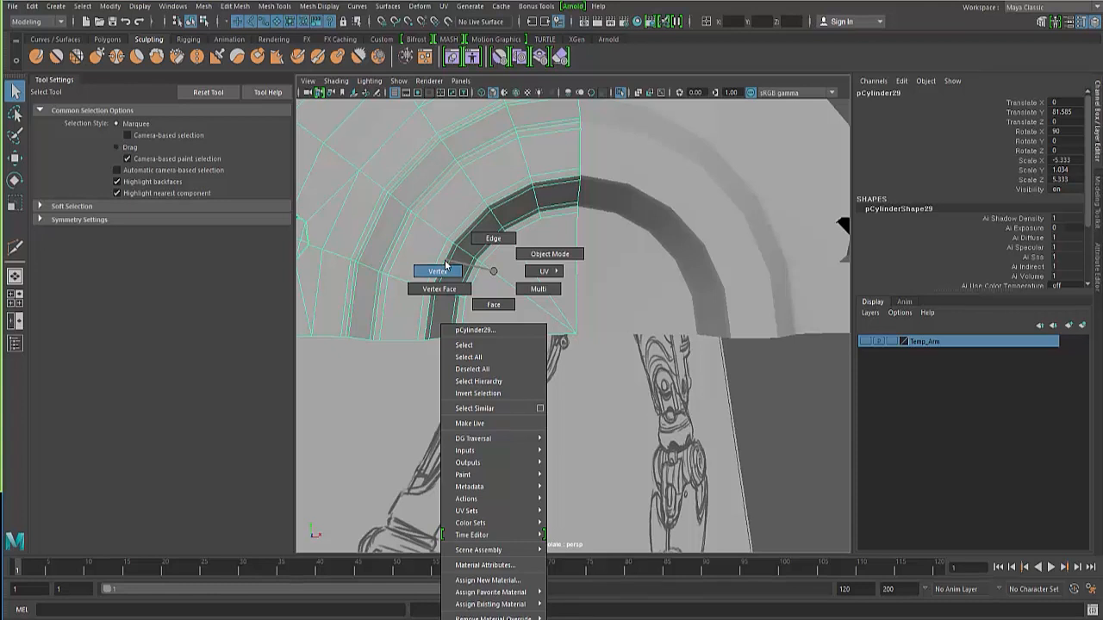
right_drag(517, 240, 508, 234)
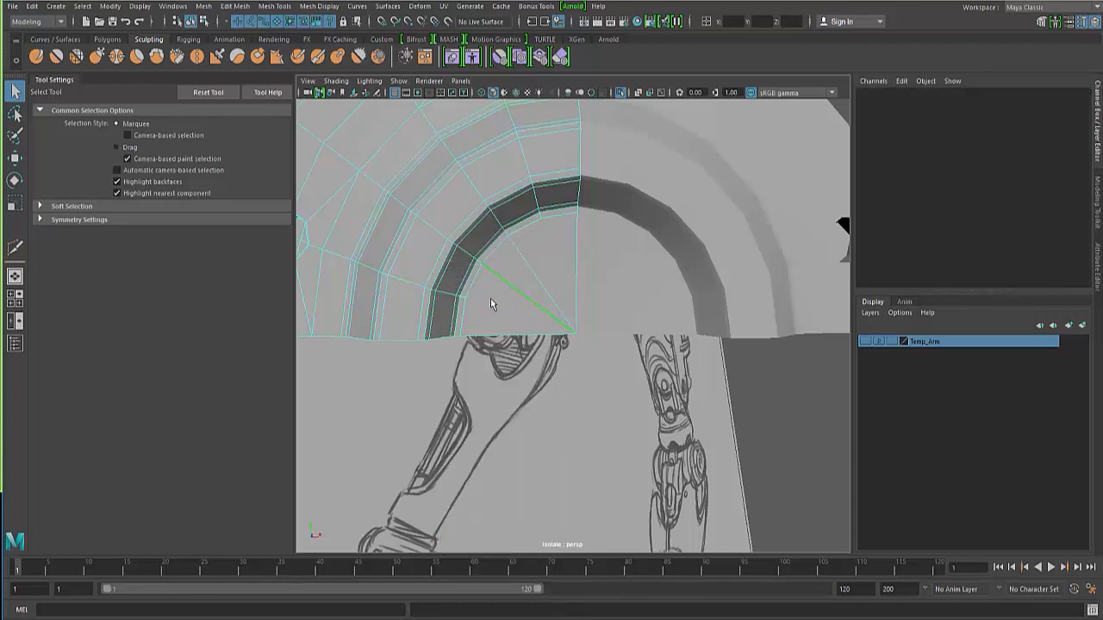
shift+right_drag(492, 297, 462, 308)
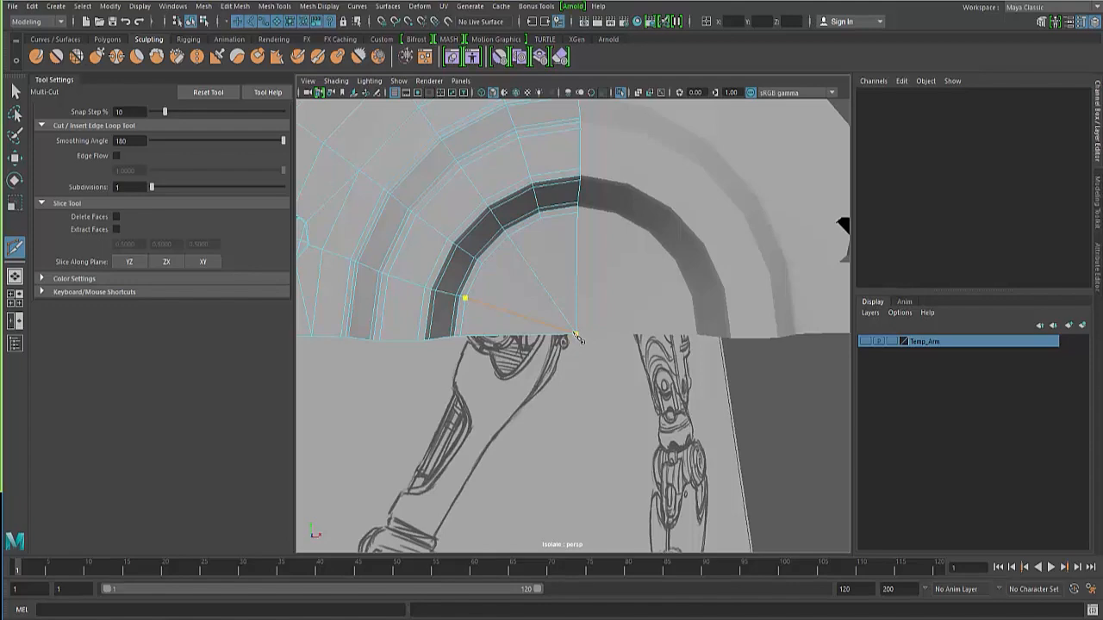
key(q)
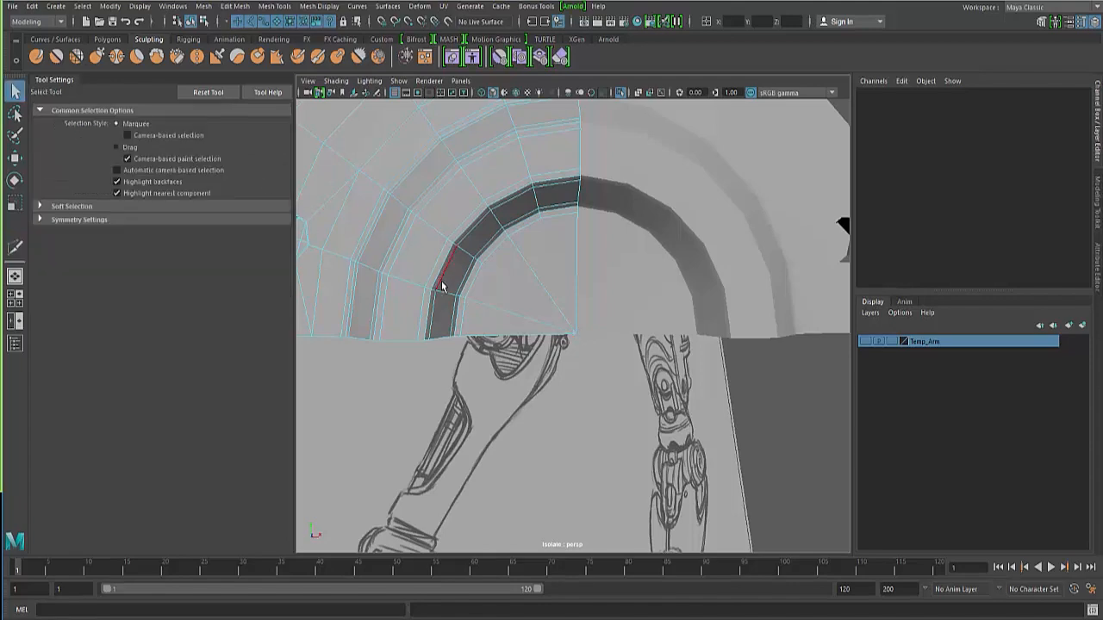
key(F8)
key(F8)
On the back face of the mirrored quarter, delete a radial centre edge and cut a replacement from the adjacent ring vertex to the centre
alt+drag(477, 360, 663, 340)
alt+right_drag(664, 341, 606, 349)
alt+middle_drag(606, 349, 594, 408)
right_drag(594, 318, 529, 316)
click(600, 309)
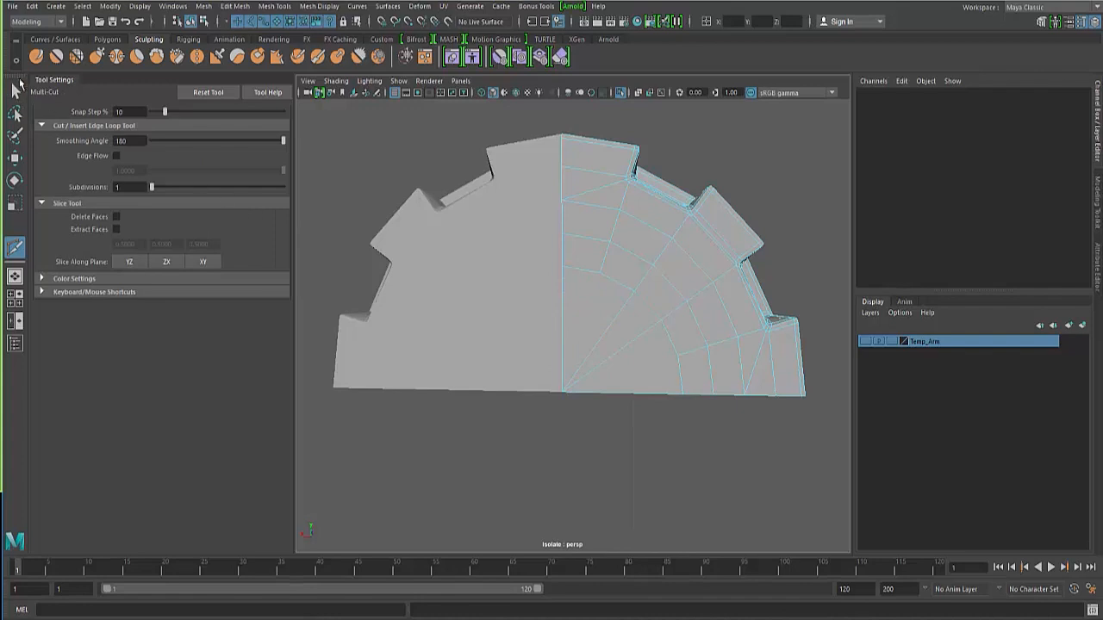
click(17, 88)
right_drag(649, 274, 650, 245)
click(640, 344)
key(Delete)
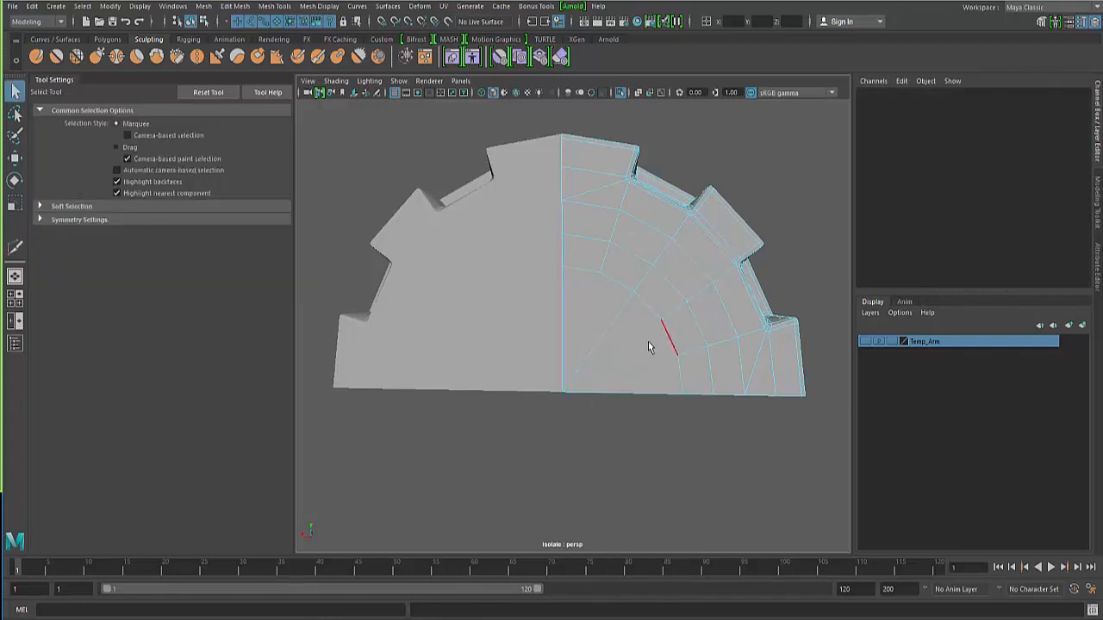
shift+right_drag(637, 347, 585, 349)
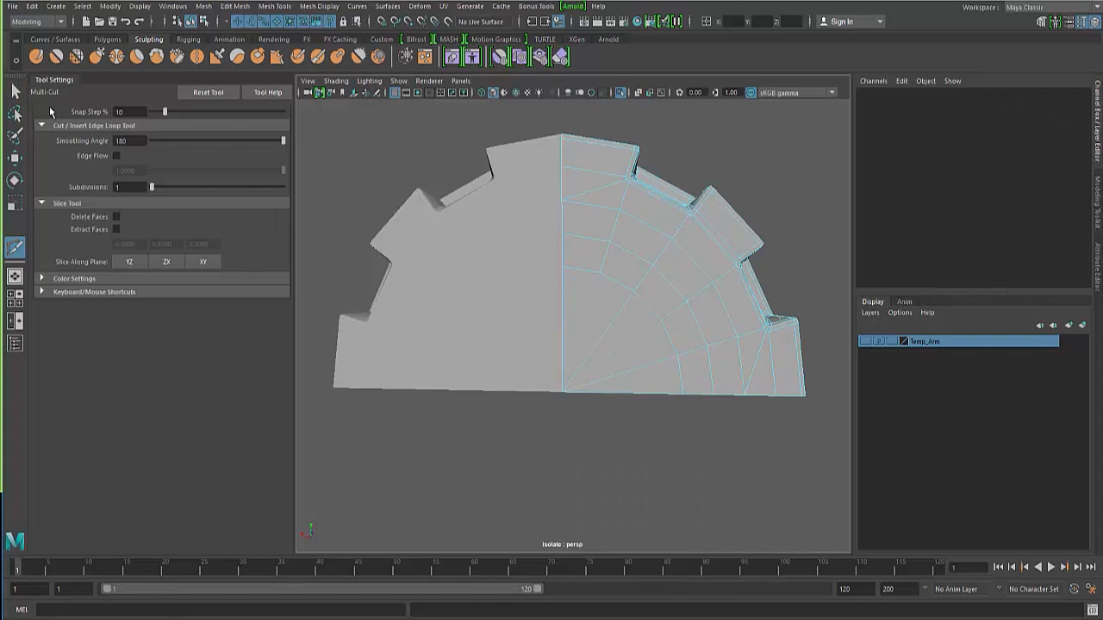
click(14, 89)
On the back face of the original quarter, delete the radial centre edges and Multi-Cut new ones from the neighbouring ring vertices to the centre
click(475, 321)
right_drag(505, 282, 510, 254)
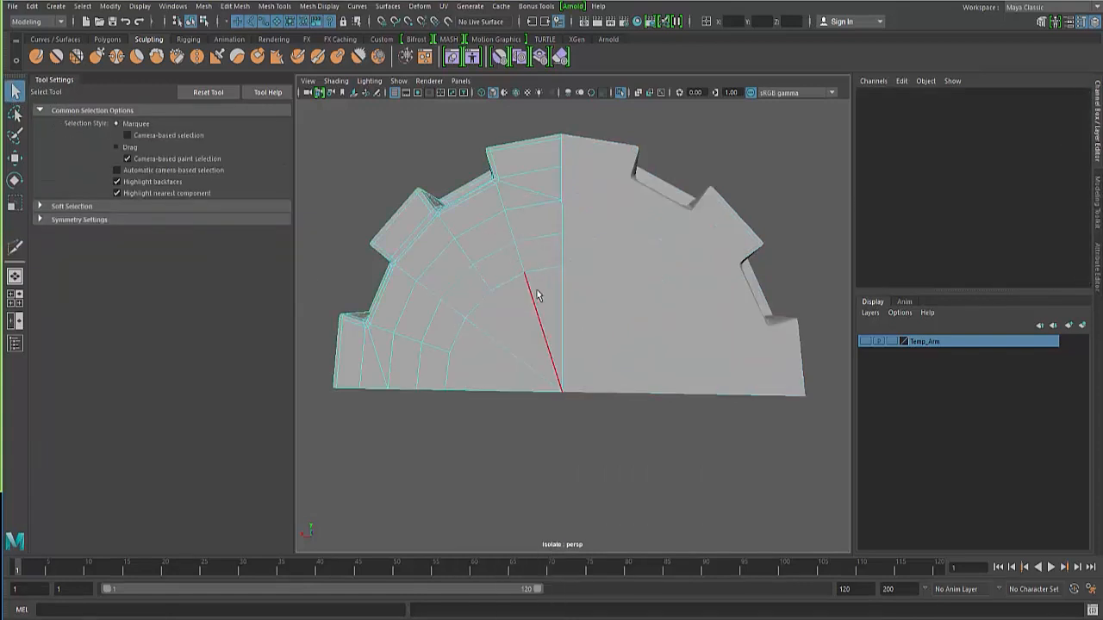
click(535, 309)
key(Delete)
shift+right_drag(419, 328, 413, 329)
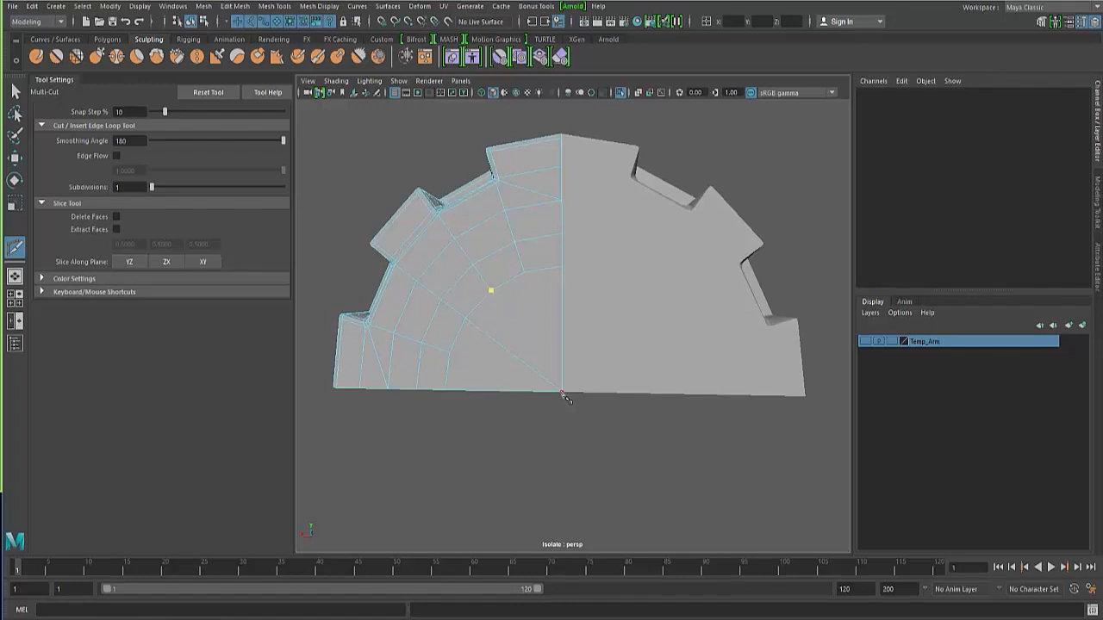
click(15, 89)
right_drag(466, 285, 470, 241)
shift+right_drag(480, 340, 463, 369)
click(15, 91)
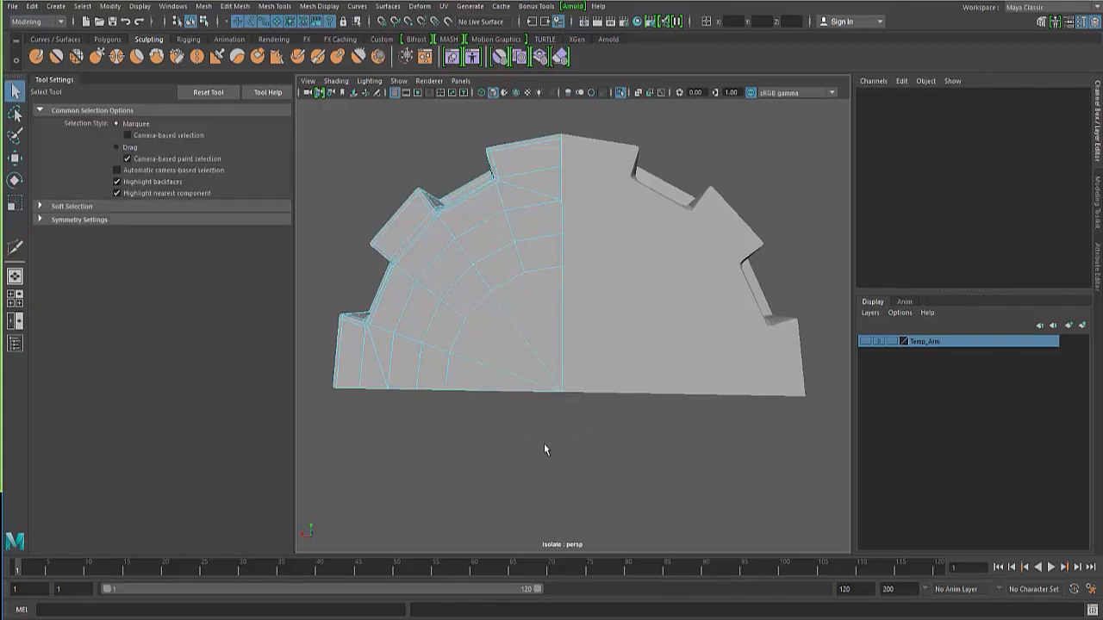
Combine the two quarters into one half-disc mesh and merge its vertices
key(F8)
click(496, 448)
alt+drag(526, 415, 570, 349)
click(509, 333)
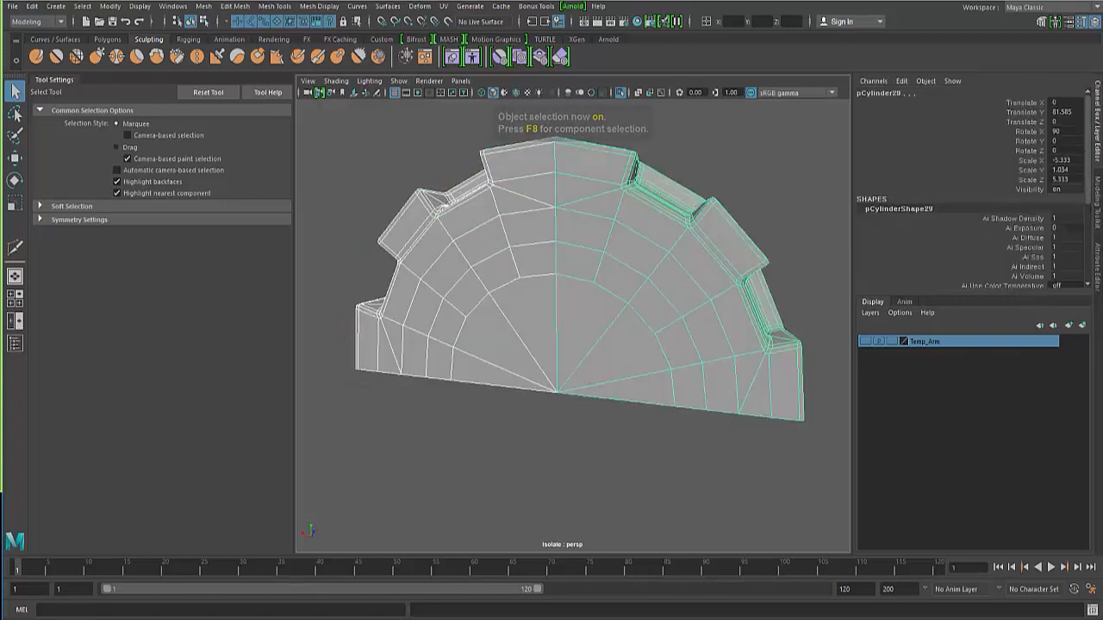
click(203, 6)
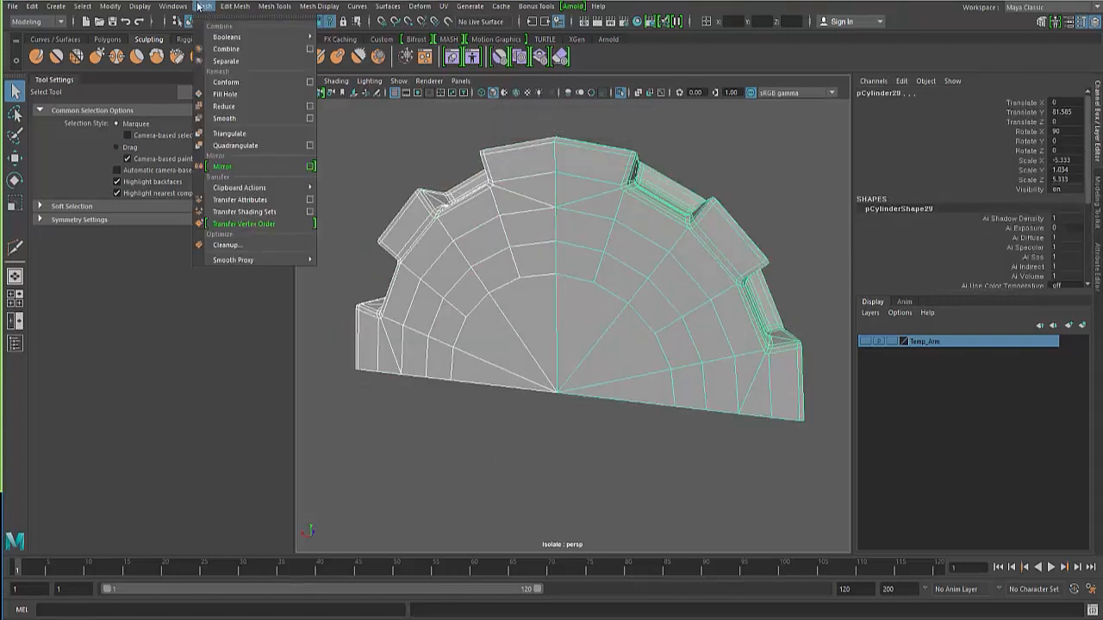
click(222, 49)
key(w)
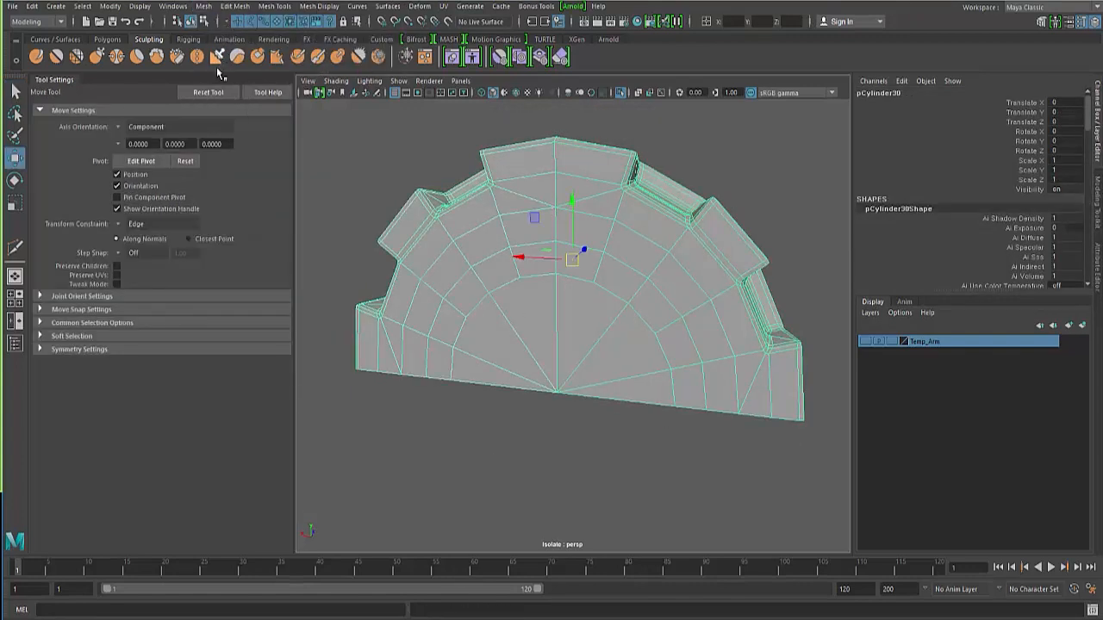
click(234, 6)
click(258, 131)
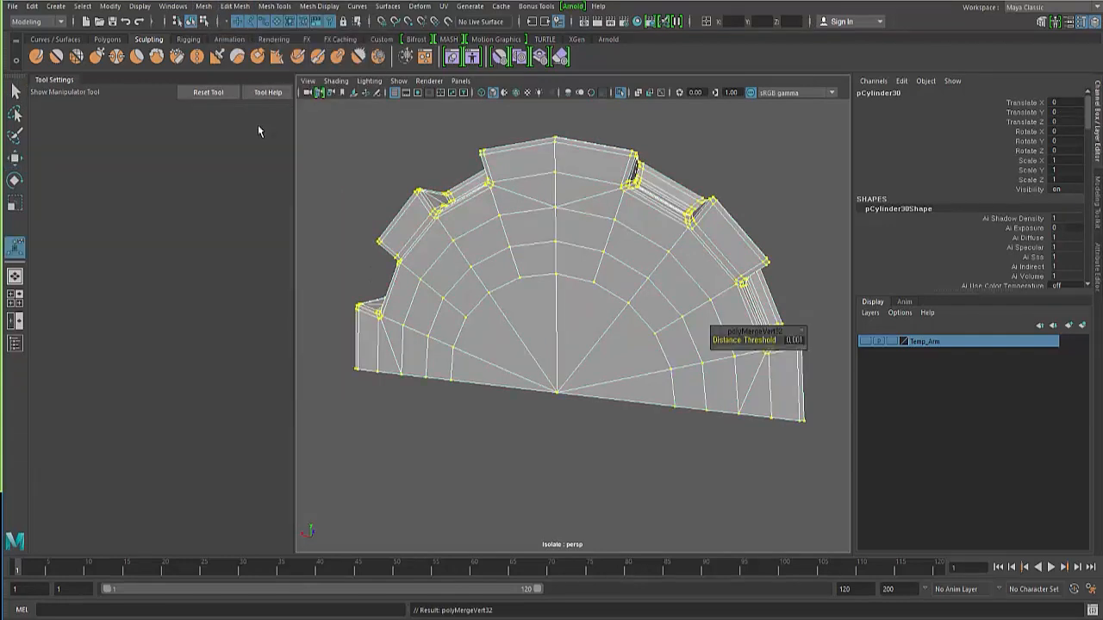
Check the combined half disc from both sides in smooth preview and return it to the unsmoothed display
click(473, 385)
click(505, 343)
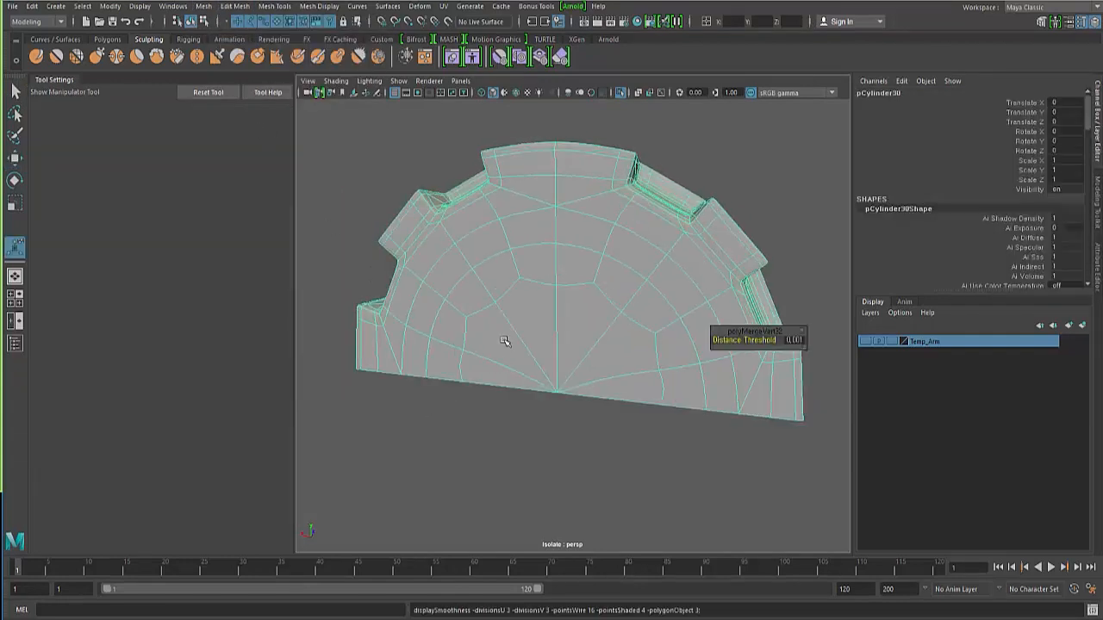
click(472, 440)
alt+drag(502, 328, 403, 341)
click(444, 333)
key(1)
scroll(375, 337, down, 4)
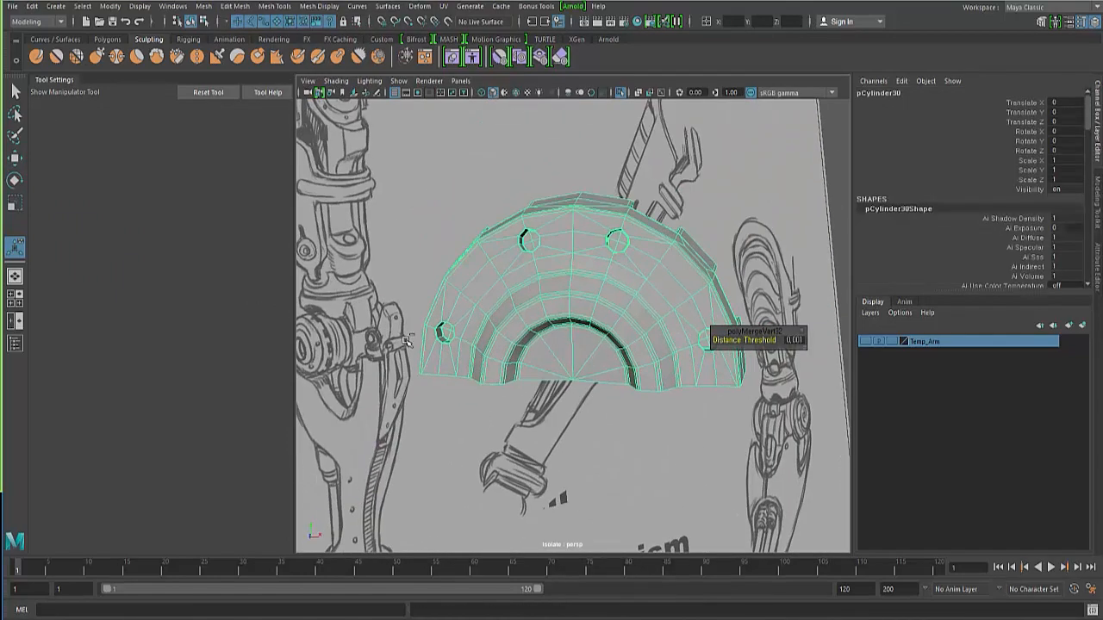
key(ctrl+d)
key(r)
mouse_move(589, 246)
alt+mouse_down()
mouse_move(577, 243)
mouse_move(587, 236)
alt+mouse_up()
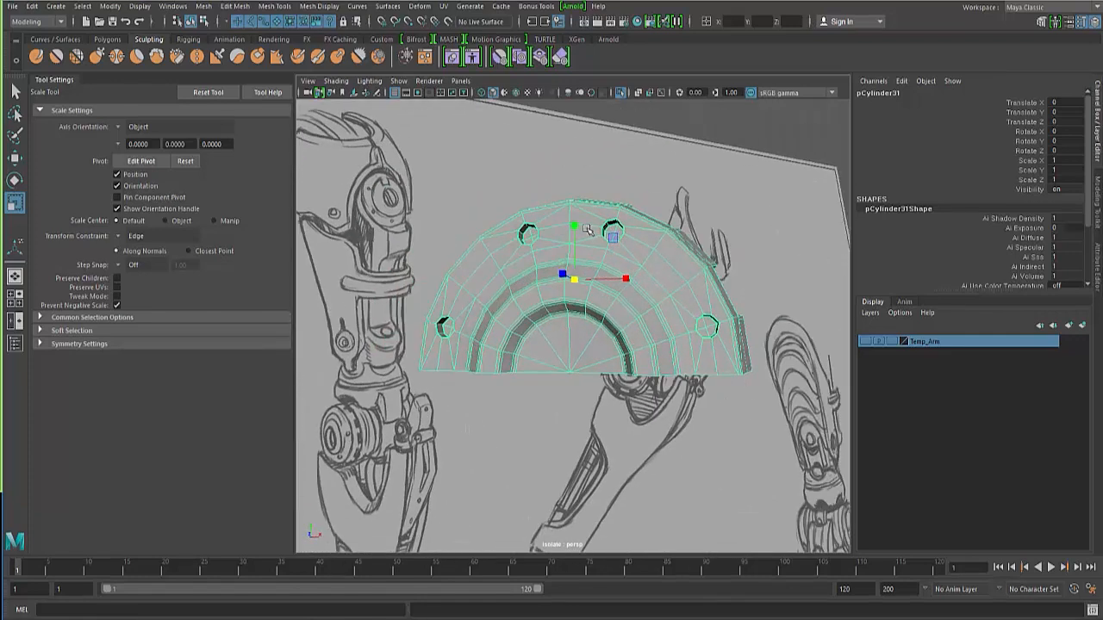
key(ctrl+z)
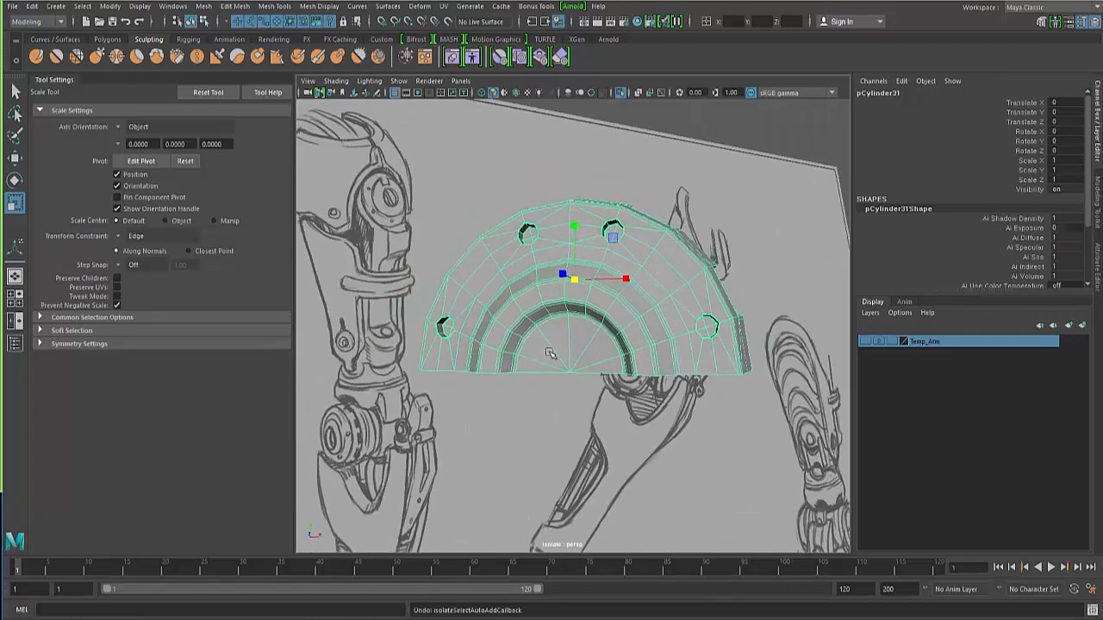
key(ctrl+z)
Move the half disc's pivot to the disc centre on its straight cut edge
mouse_move(550, 355)
alt+mouse_down()
mouse_move(548, 420)
mouse_move(552, 372)
mouse_move(561, 373)
alt+mouse_up()
key(w)
key(d)
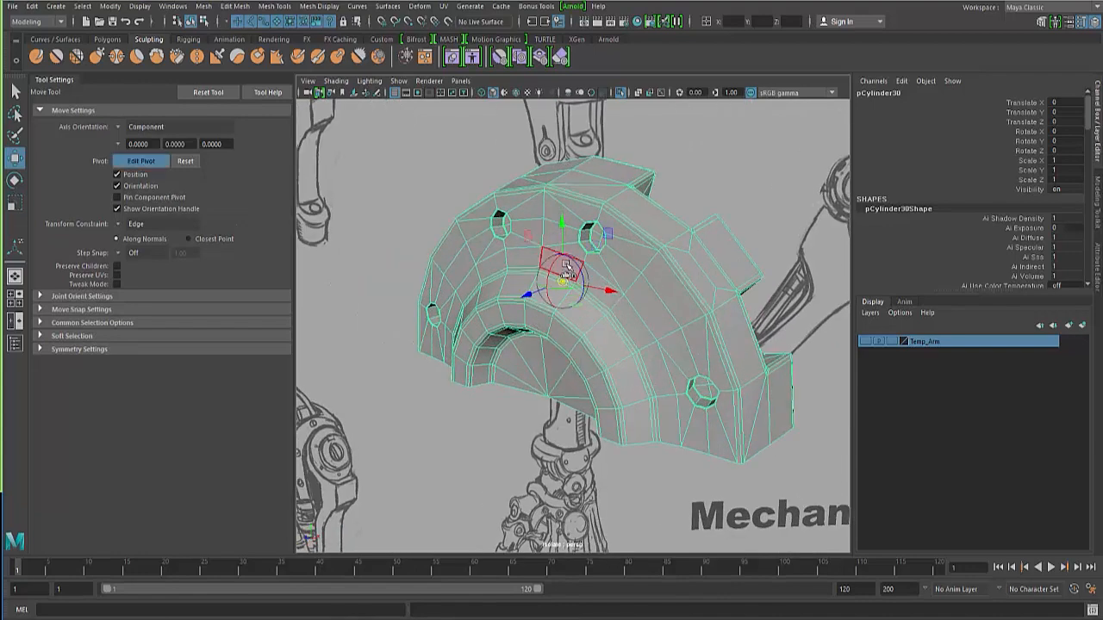
drag(560, 278, 546, 470)
Duplicate the half disc and mirror the copy downward by setting its Scale Y to -1
key(ctrl+d)
key(r)
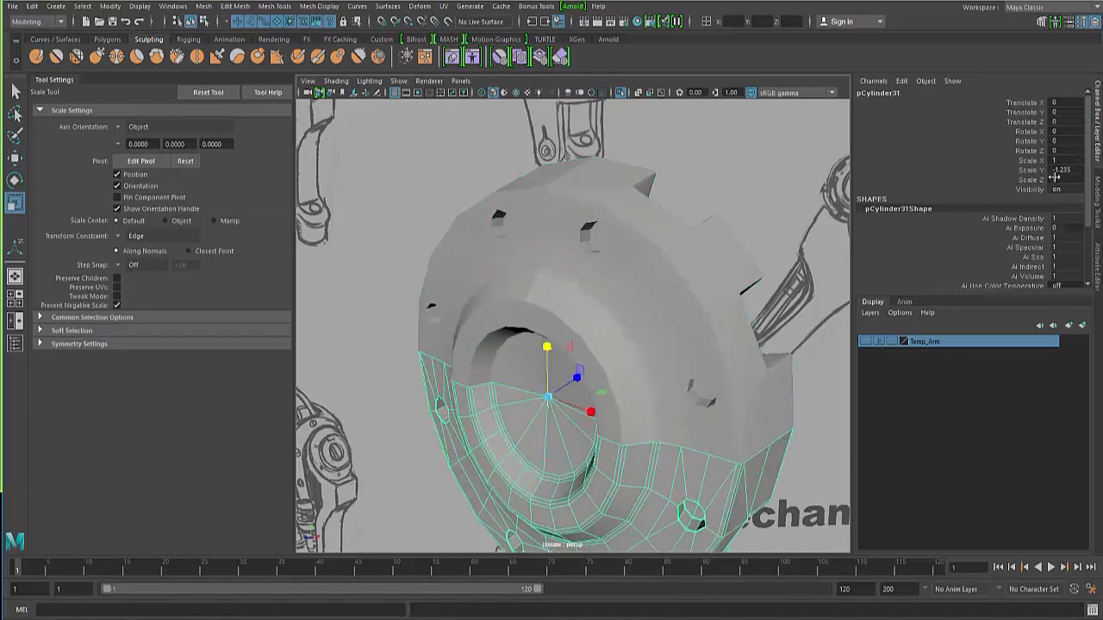
key(Return)
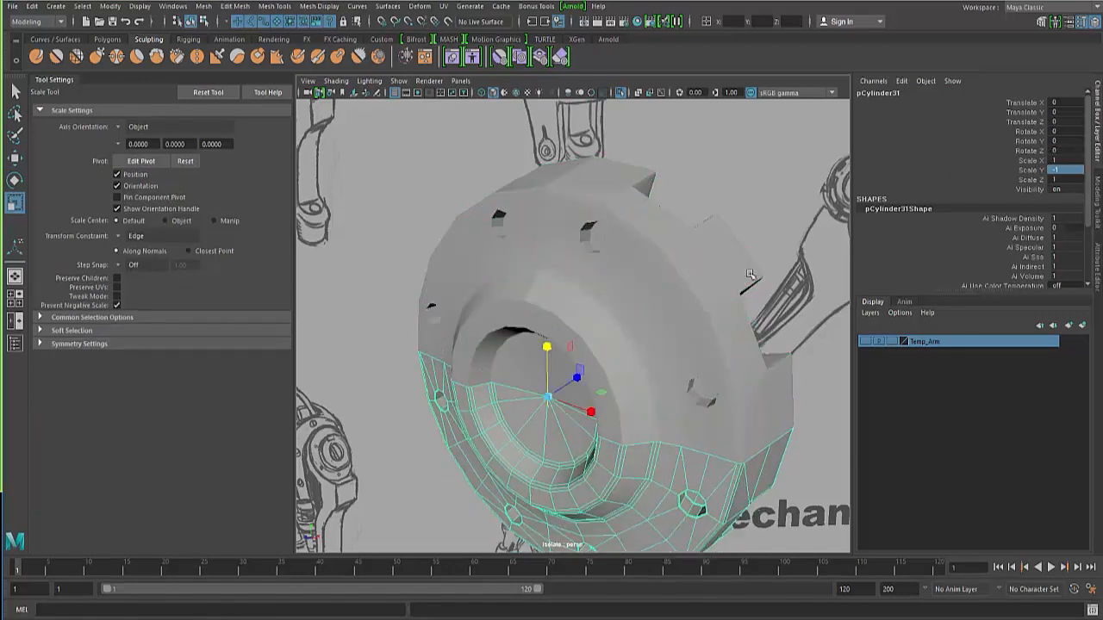
Combine the upper and lower halves into one full disc mesh and merge its vertices
alt+drag(749, 274, 679, 241)
alt+right_drag(679, 242, 509, 258)
shift+click(506, 260)
alt+drag(492, 264, 508, 250)
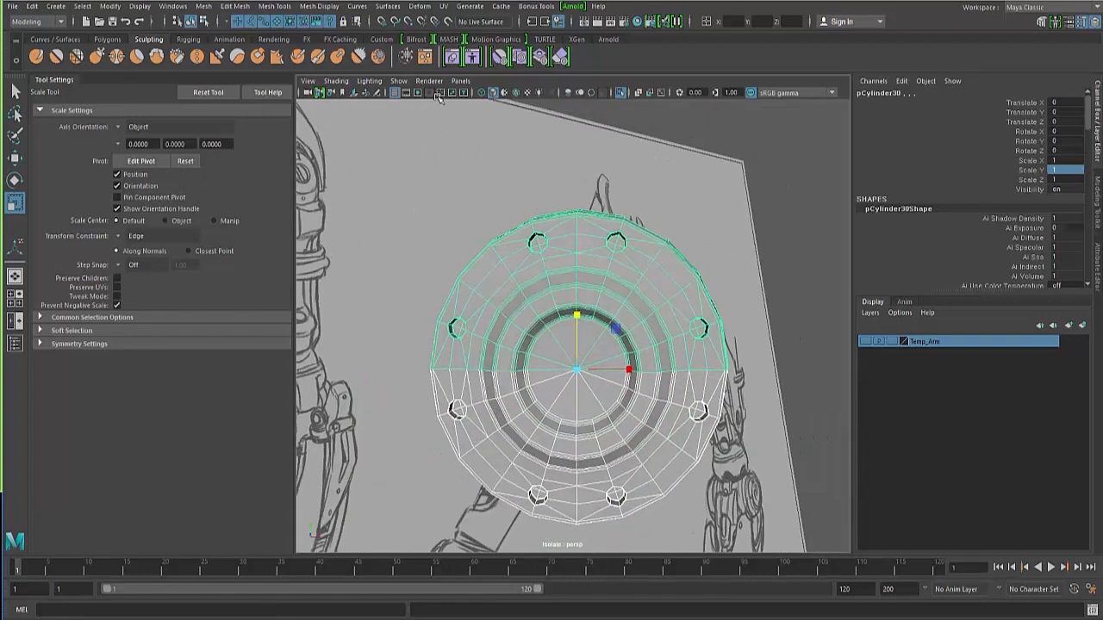
click(204, 7)
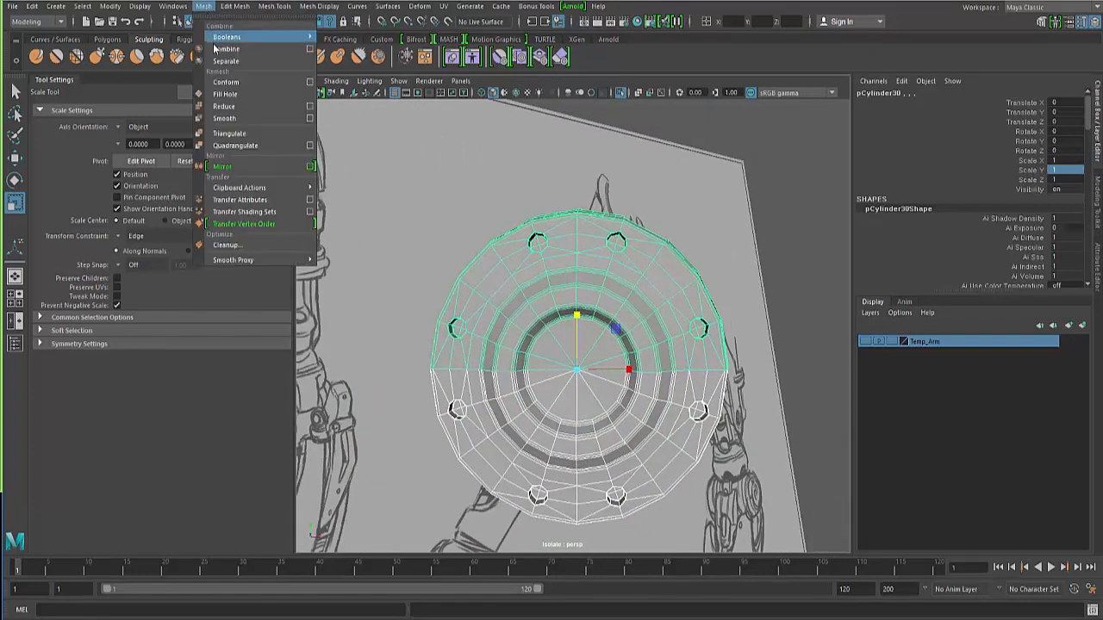
click(233, 49)
click(234, 7)
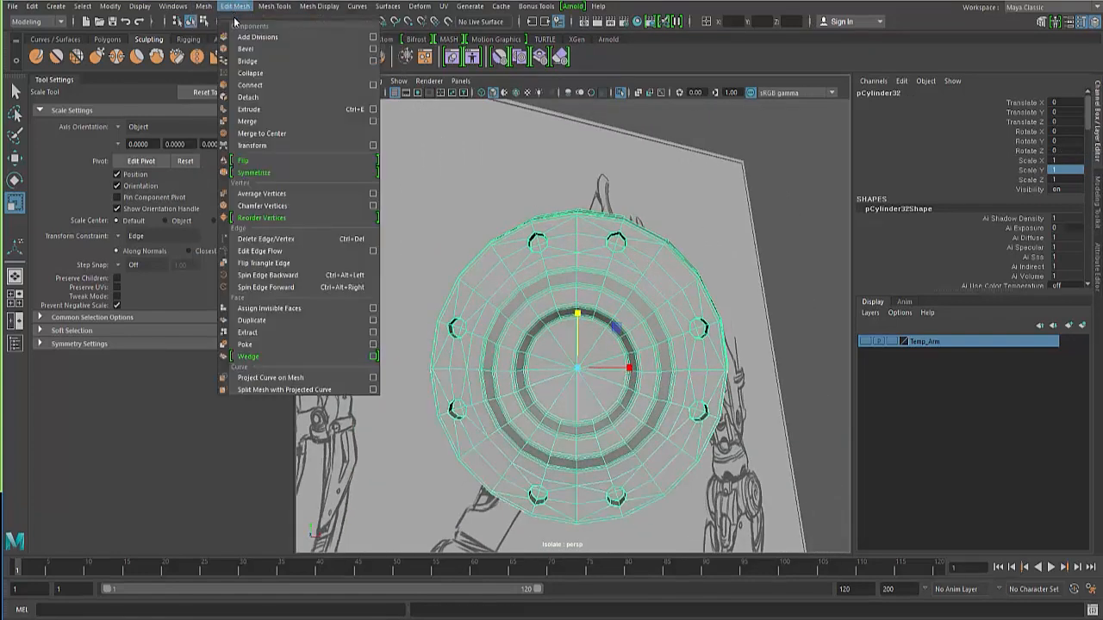
click(247, 121)
click(514, 258)
click(513, 258)
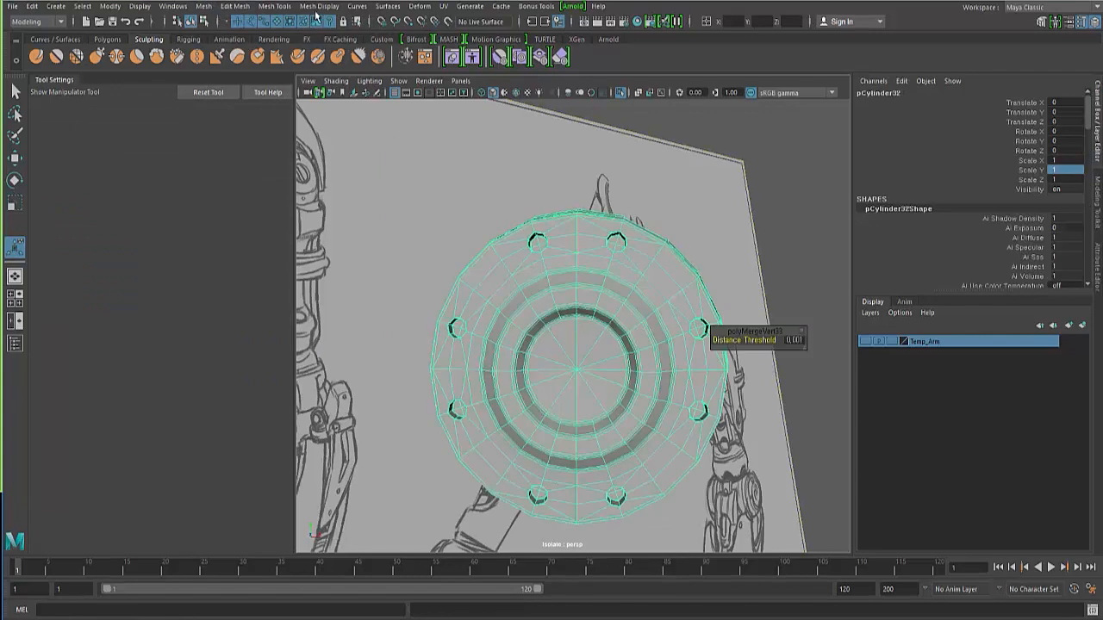
Soften the full disc's edges and display it in smooth preview
click(331, 9)
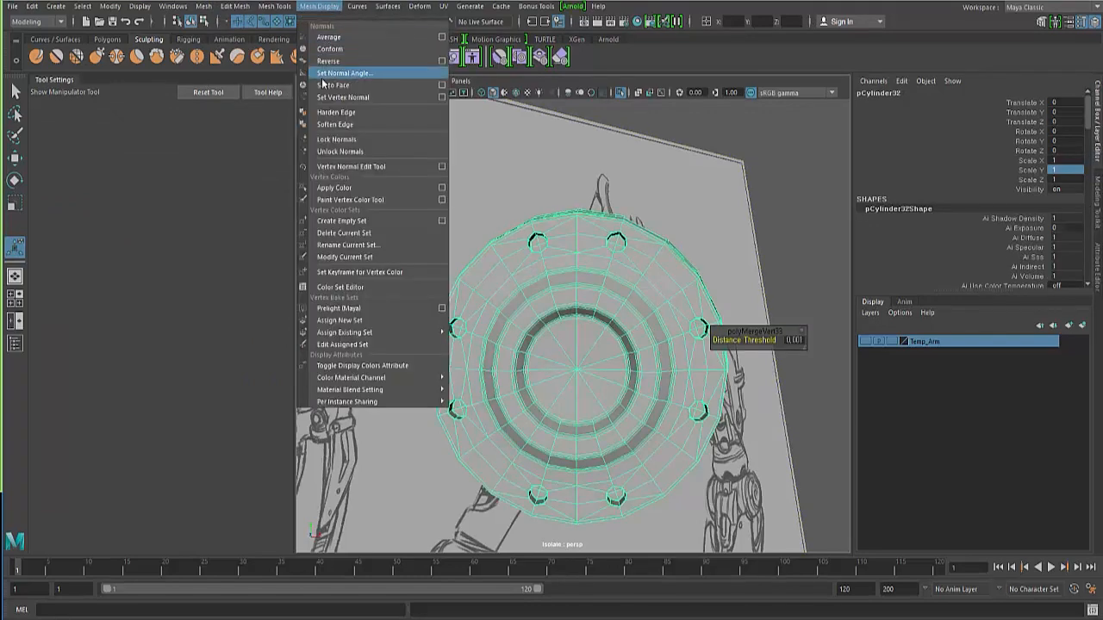
click(336, 124)
click(463, 272)
alt+drag(463, 272, 524, 322)
click(473, 330)
scroll(483, 333, up, 2)
key(3)
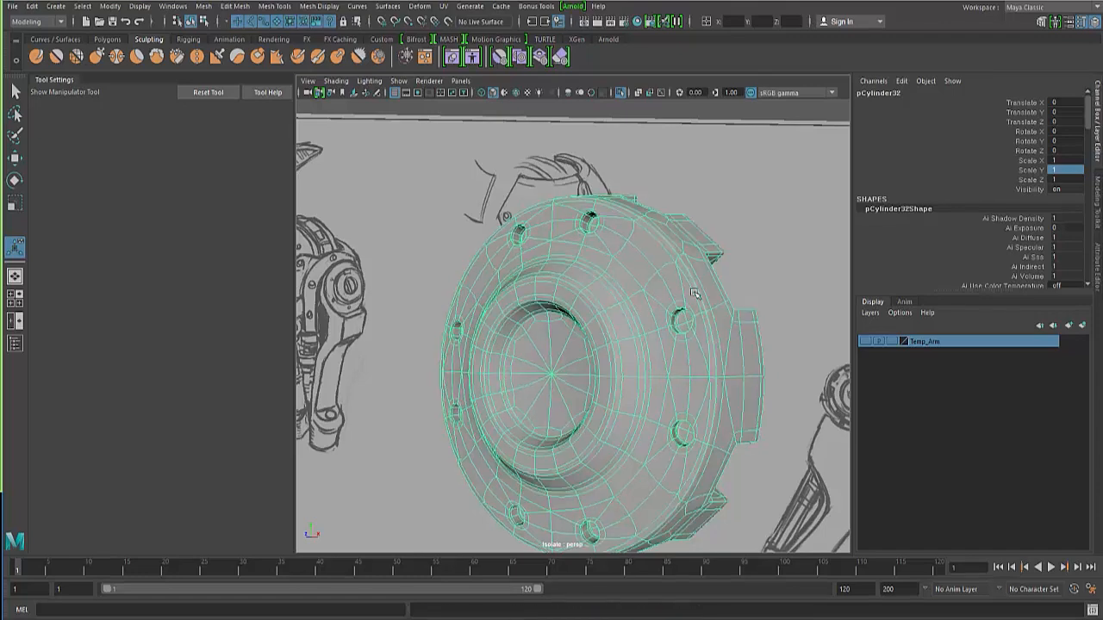
Switch the full disc from smooth preview back to its unsmoothed display, checking its front face and rim
mouse_move(345, 263)
alt+mouse_down()
mouse_move(379, 270)
mouse_move(410, 296)
mouse_move(383, 284)
mouse_move(438, 311)
mouse_move(581, 279)
mouse_move(689, 310)
mouse_move(687, 329)
mouse_move(382, 249)
mouse_move(512, 339)
mouse_move(513, 305)
alt+mouse_up()
click(386, 266)
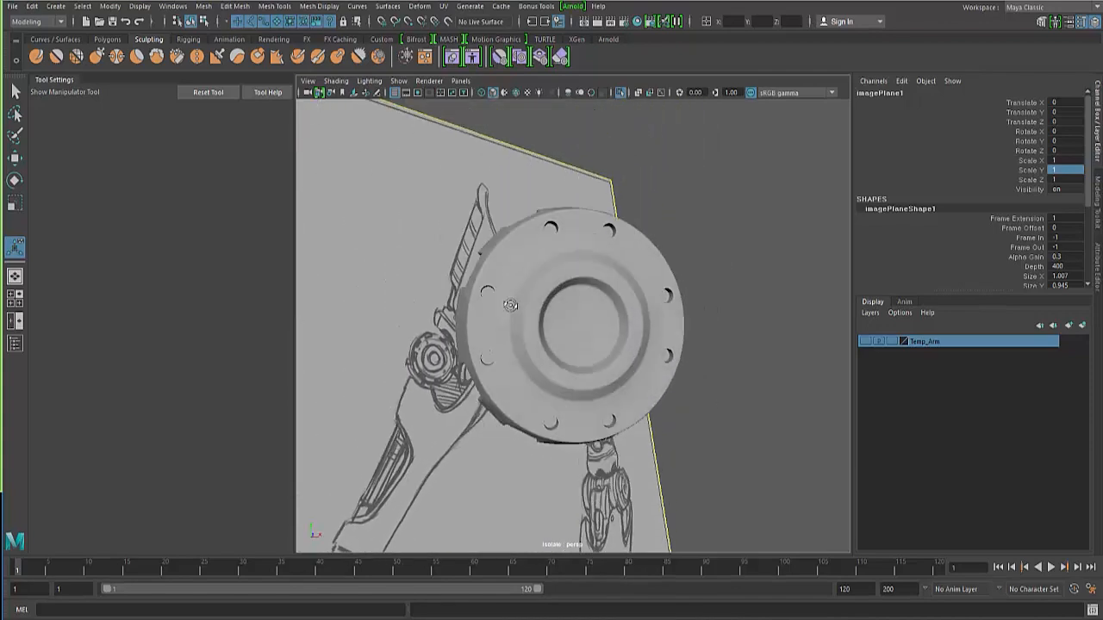
alt+right_drag(512, 305, 657, 324)
click(512, 338)
alt+drag(512, 337, 475, 313)
key(1)
click(374, 327)
alt+right_drag(475, 313, 351, 375)
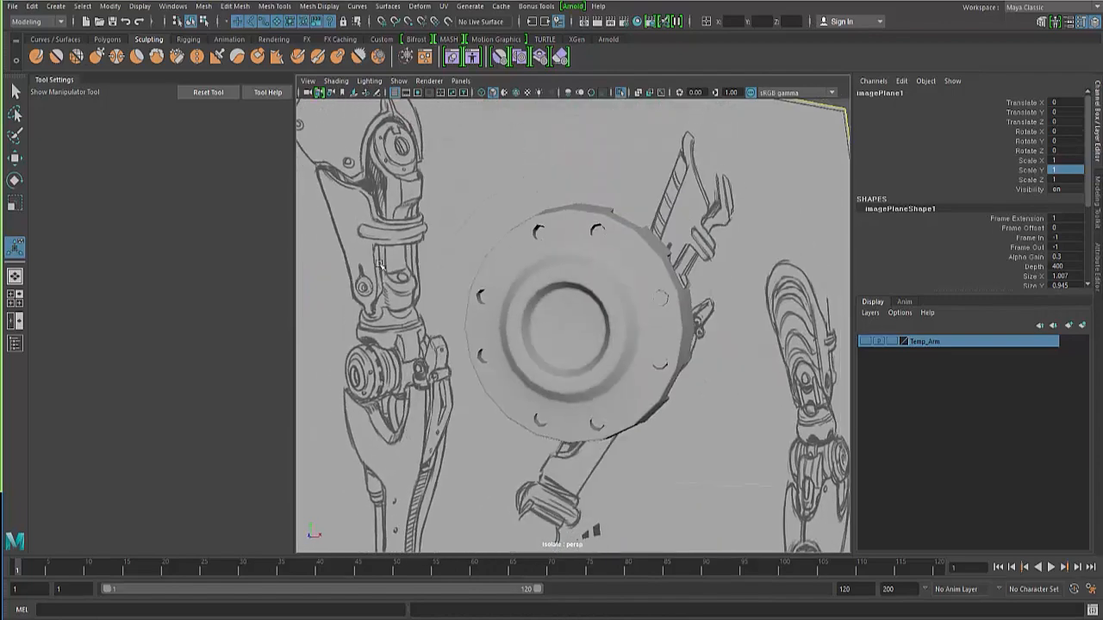
Select the full disc and end its isolated view so the rest of the arm is shown
click(510, 289)
alt+right_drag(521, 104, 425, 201)
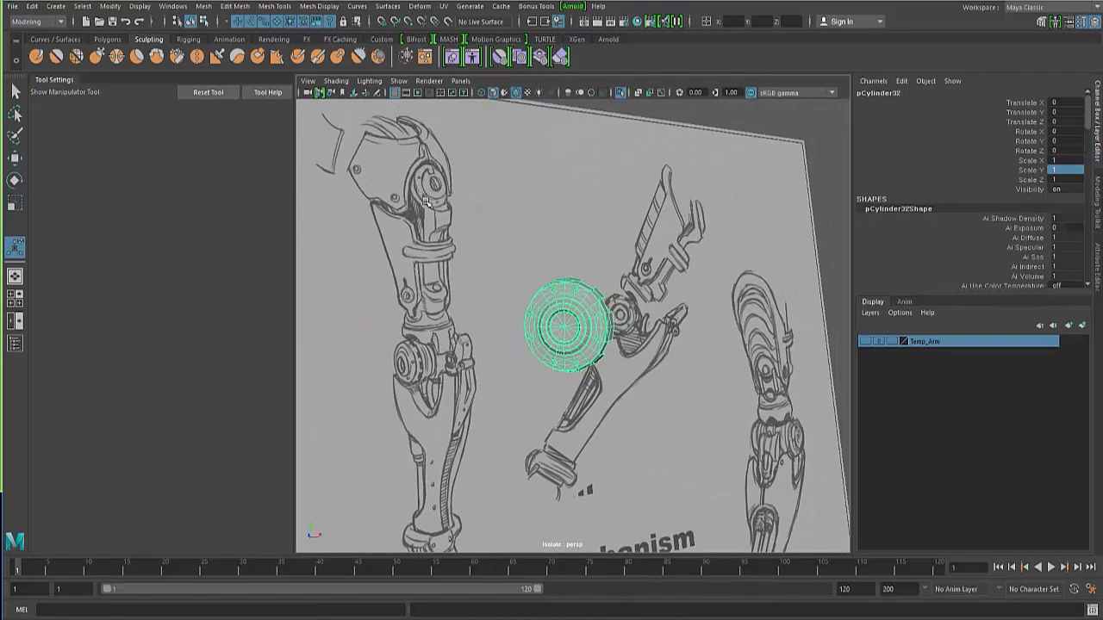
alt+drag(488, 263, 433, 315)
click(433, 304)
click(457, 324)
click(578, 328)
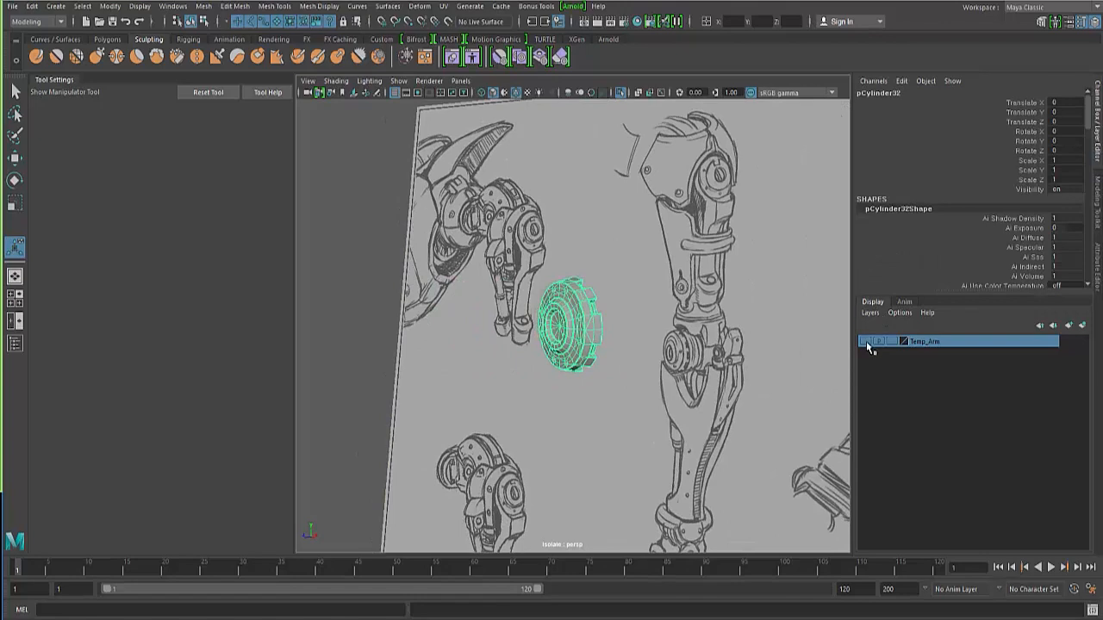
click(621, 92)
alt+drag(511, 261, 575, 338)
key(space)
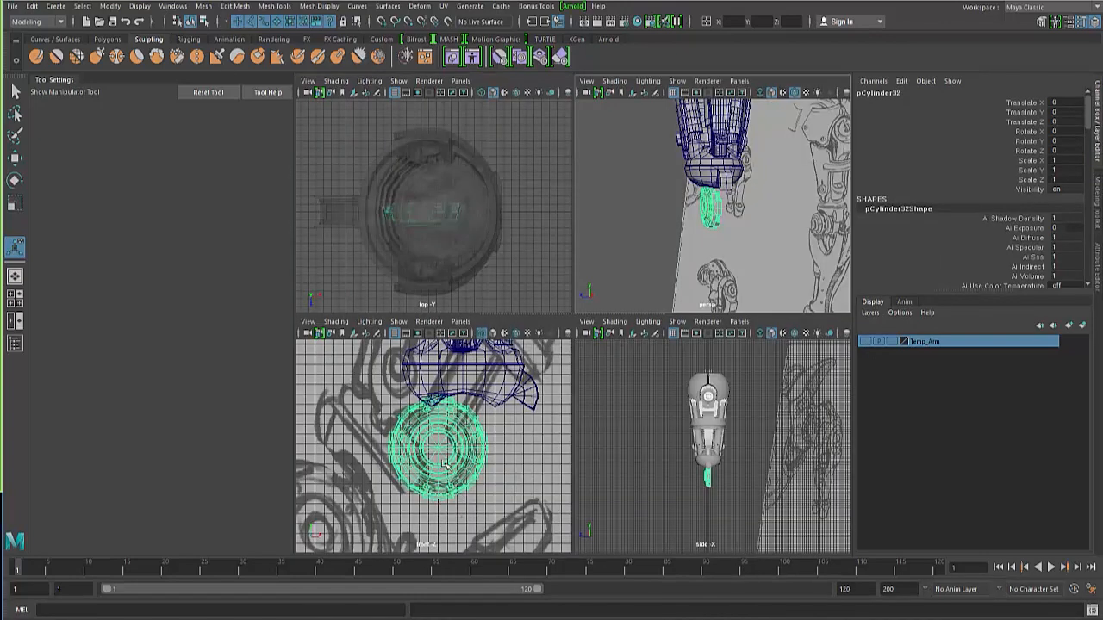
Move the disc beneath the arm's lower cap to Translate X 2.556 and outward to Translate Z 5.908
key(space)
key(w)
alt+middle_drag(616, 322, 551, 341)
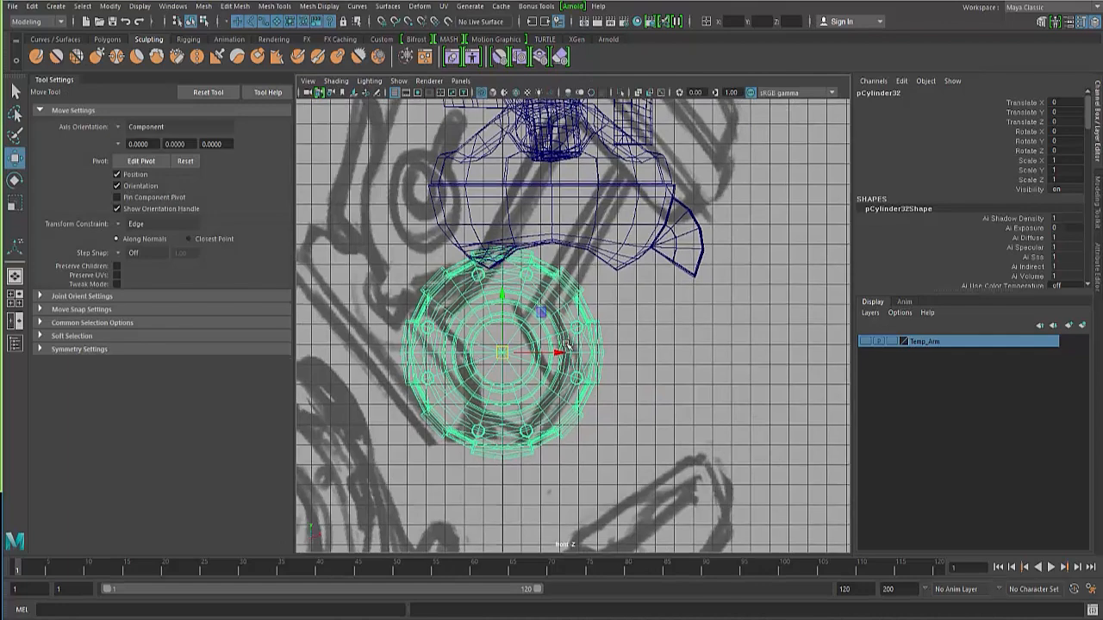
drag(566, 348, 617, 351)
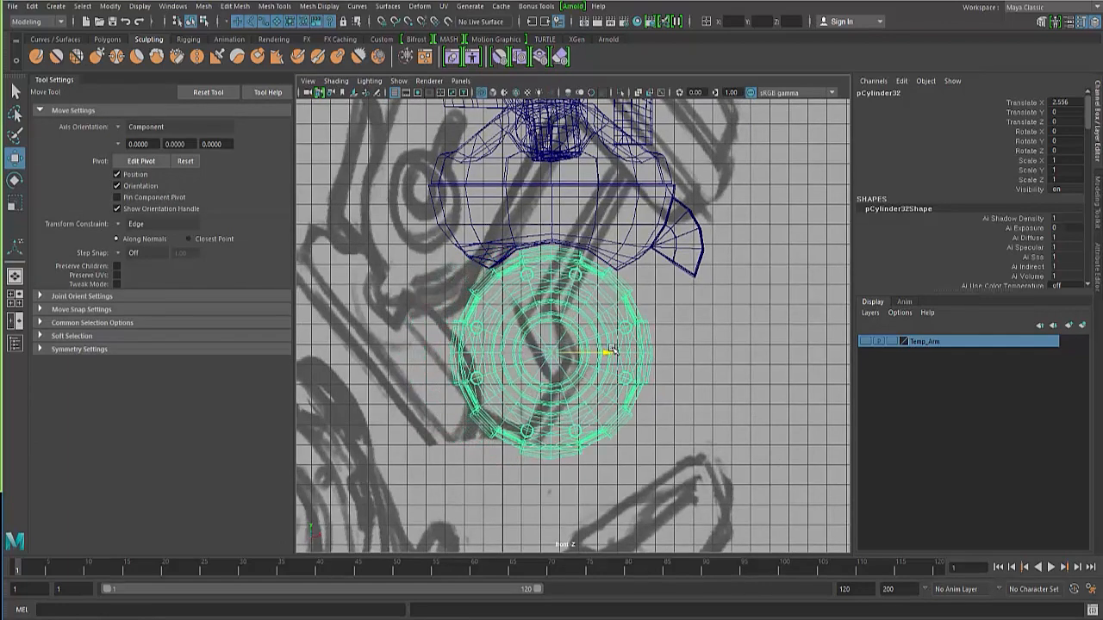
key(space)
key(space)
alt+drag(580, 285, 489, 340)
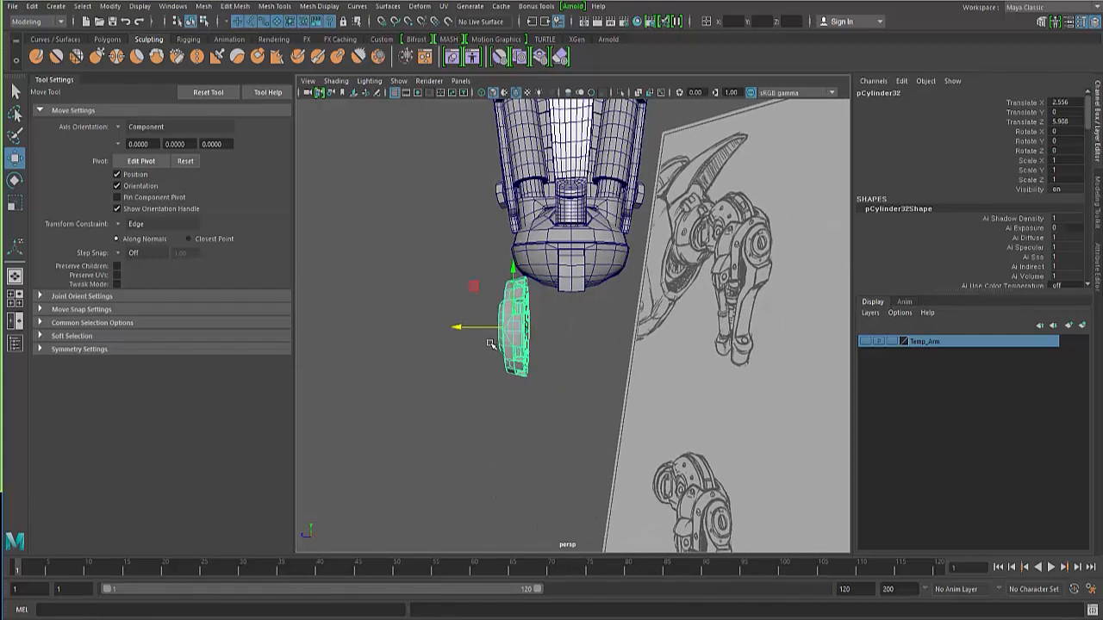
Duplicate the disc, mirror the copy with Scale Z -1, and move it to the opposite side of the arm
key(ctrl+d)
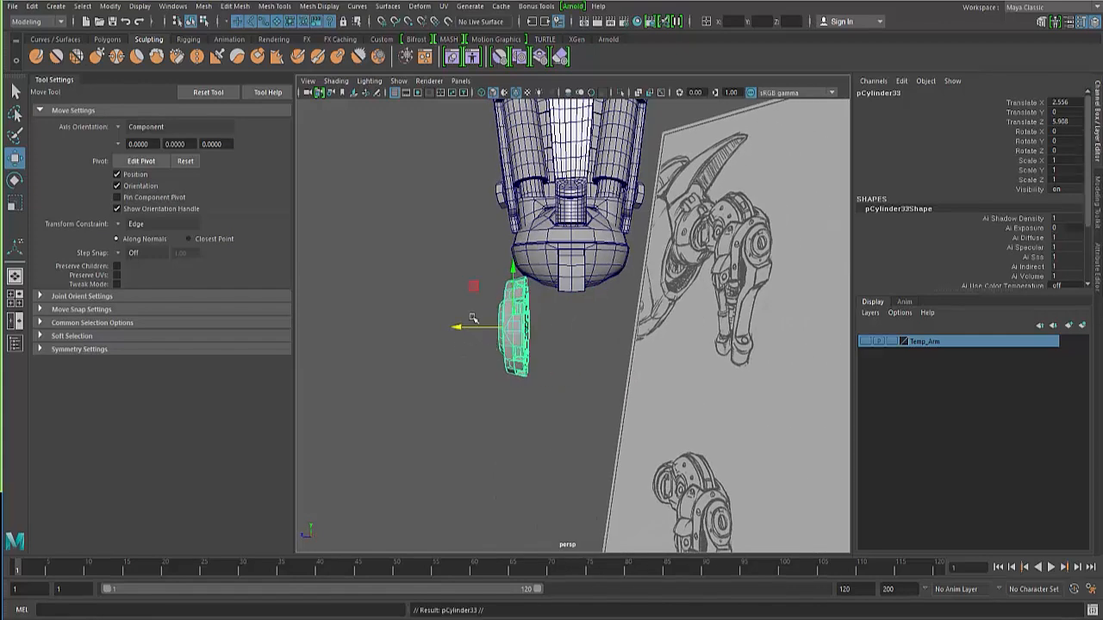
key(r)
drag(460, 329, 566, 331)
double_click(1068, 179)
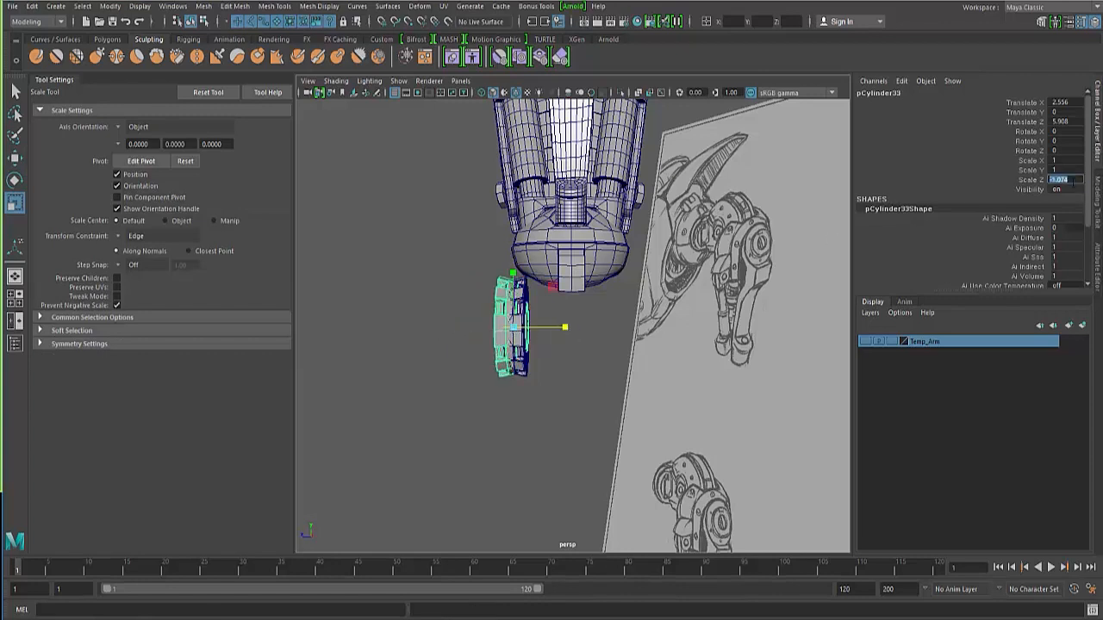
text(-1)
key(Return)
key(w)
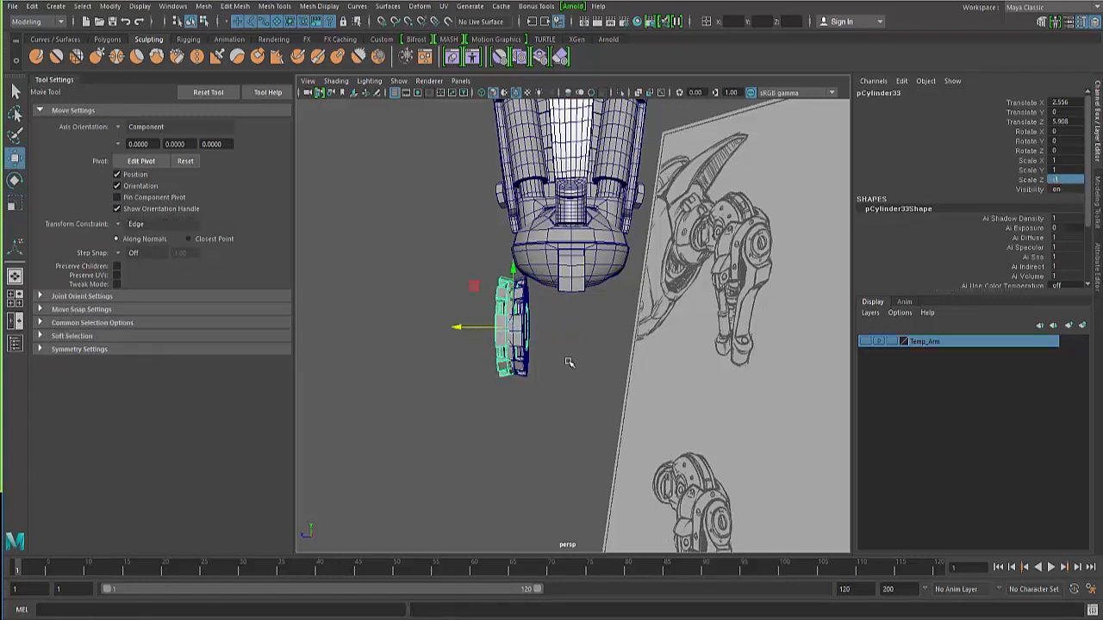
mouse_move(458, 330)
mouse_down()
mouse_move(572, 336)
mouse_move(536, 349)
mouse_up()
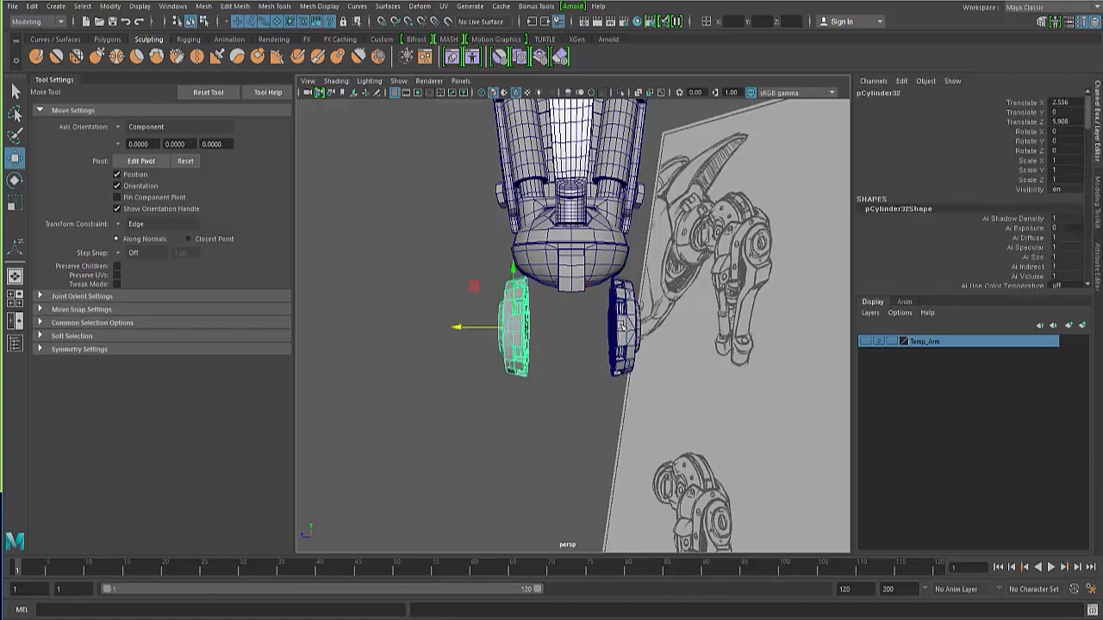
Set the original disc's Translate Z to 5
click(619, 334)
click(503, 339)
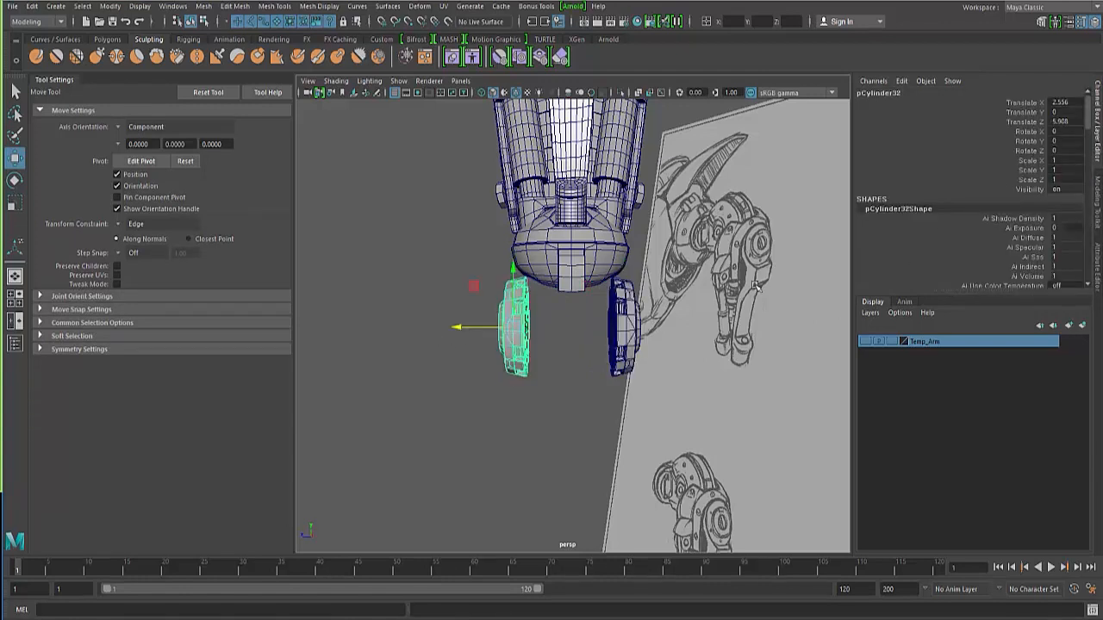
click(1064, 122)
text(5.1)
key(Return)
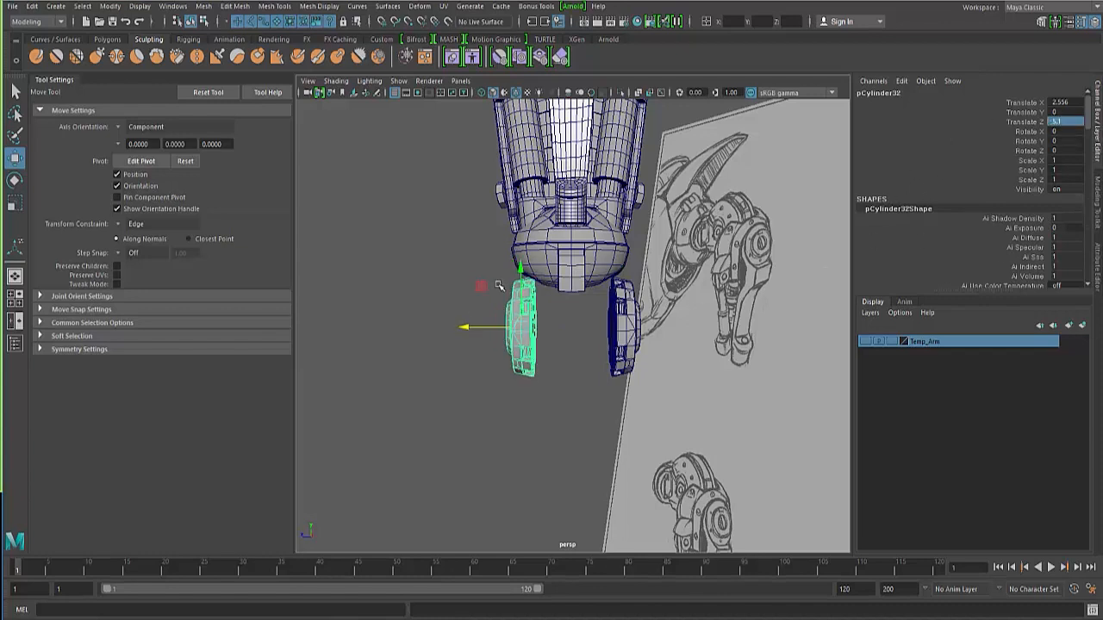
alt+drag(431, 367, 473, 369)
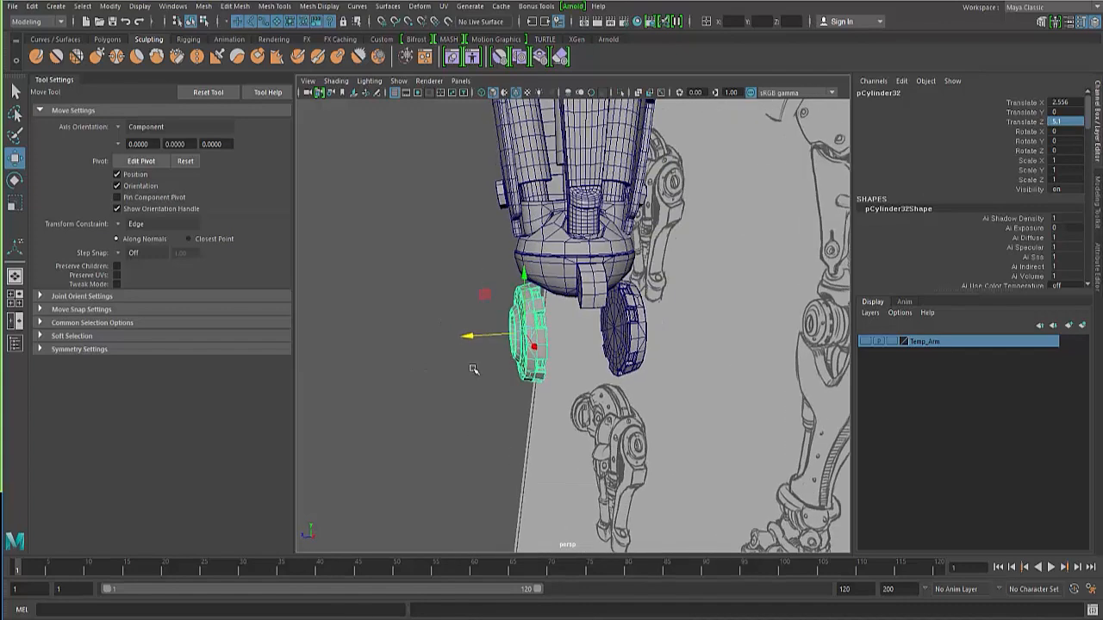
click(1054, 122)
key(BackSpace)
key(Return)
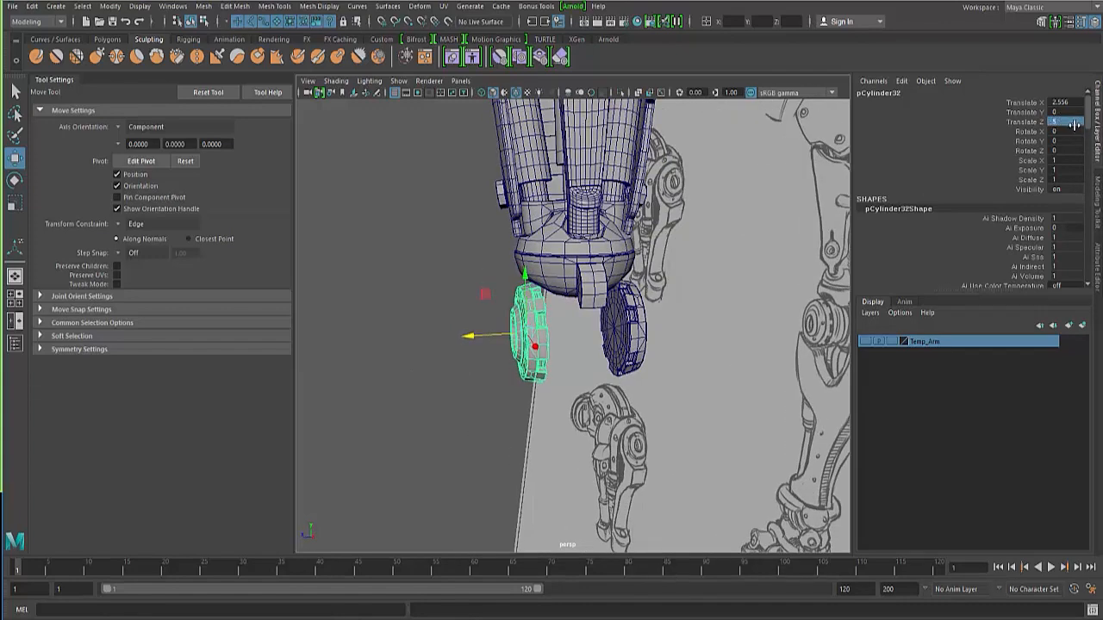
click(1064, 122)
click(418, 352)
Set the mirrored disc's Translate Z to the matching negative value so both discs sit symmetrically
click(644, 312)
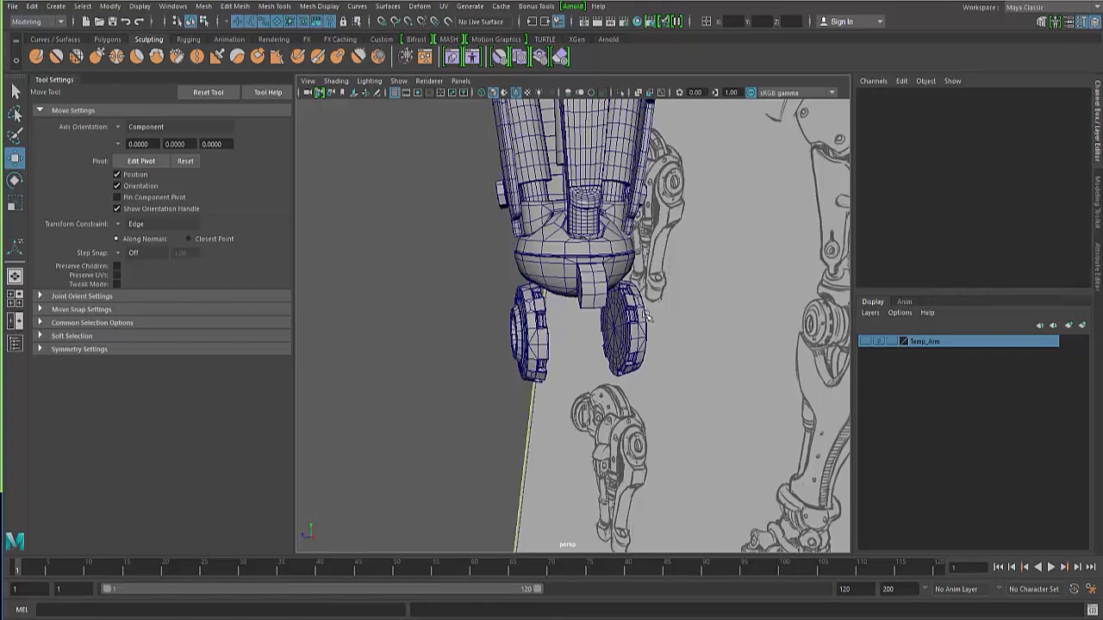
click(636, 315)
click(1061, 121)
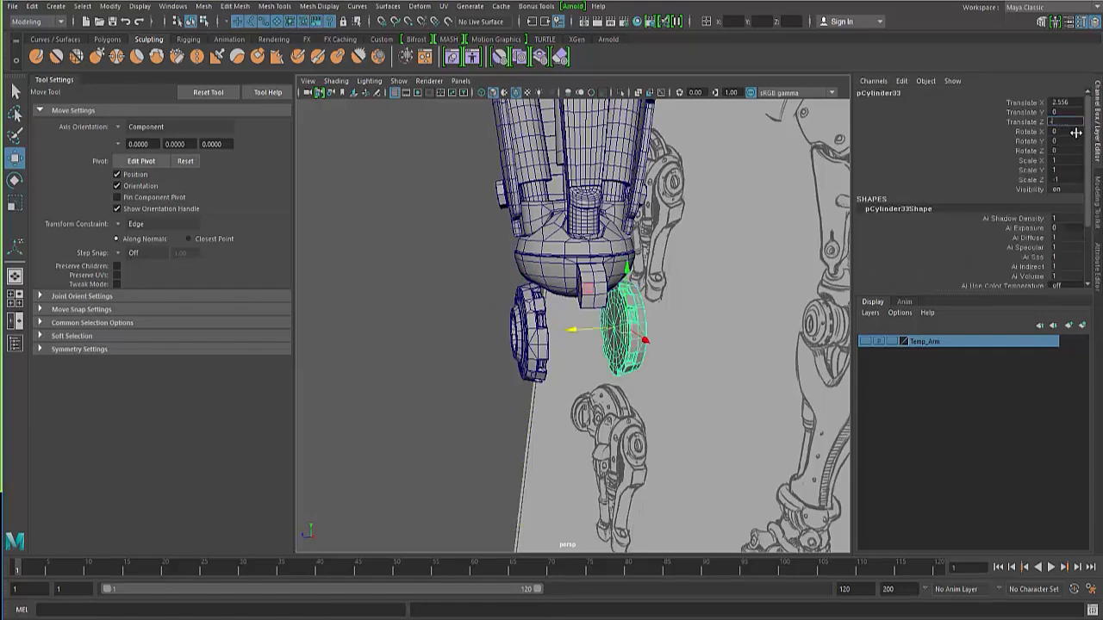
key(Return)
click(432, 338)
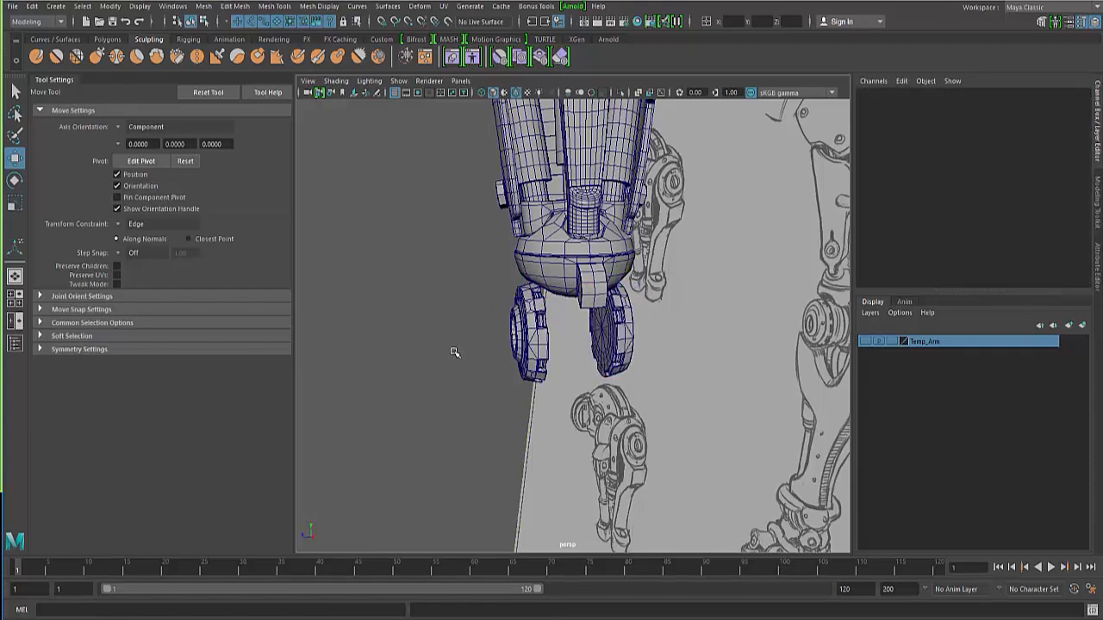
Examine the flat backs of both discs and the gap between them beneath the arm
alt+drag(453, 350, 698, 240)
alt+drag(430, 310, 395, 328)
alt+right_drag(395, 328, 586, 373)
alt+drag(586, 373, 491, 284)
right_drag(494, 275, 495, 243)
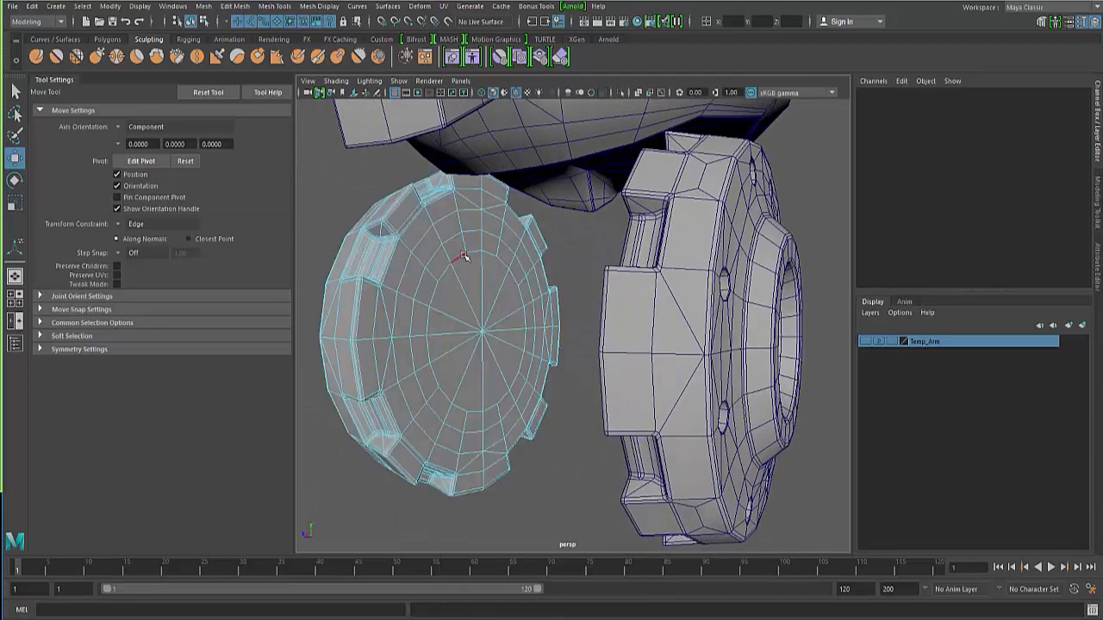
alt+drag(492, 261, 595, 274)
alt+right_drag(595, 274, 526, 259)
alt+drag(525, 258, 547, 268)
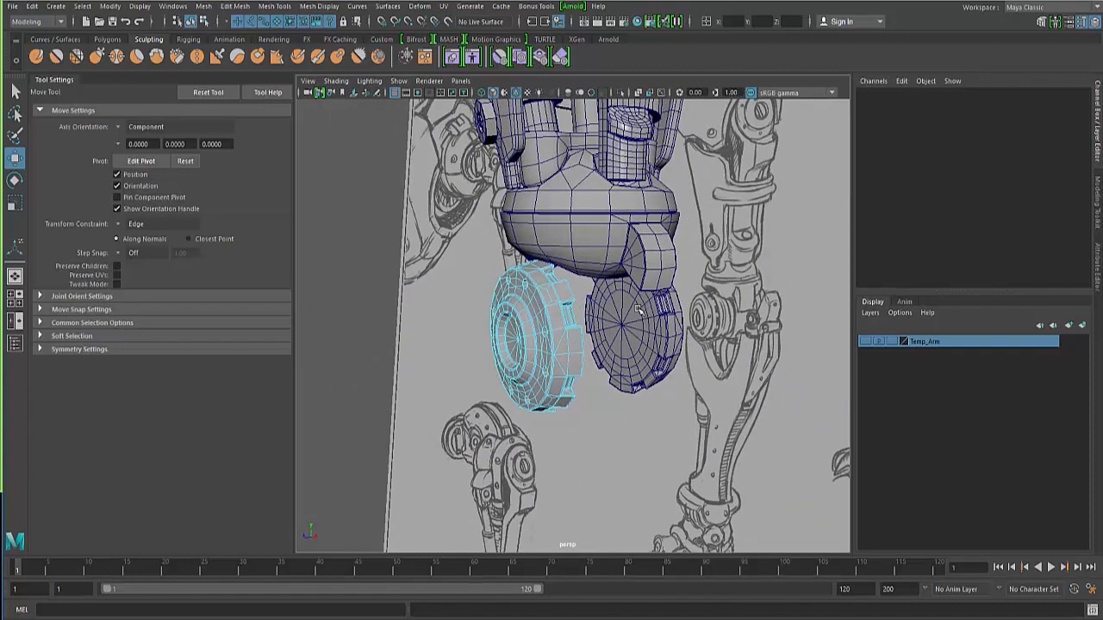
alt+drag(547, 354, 534, 365)
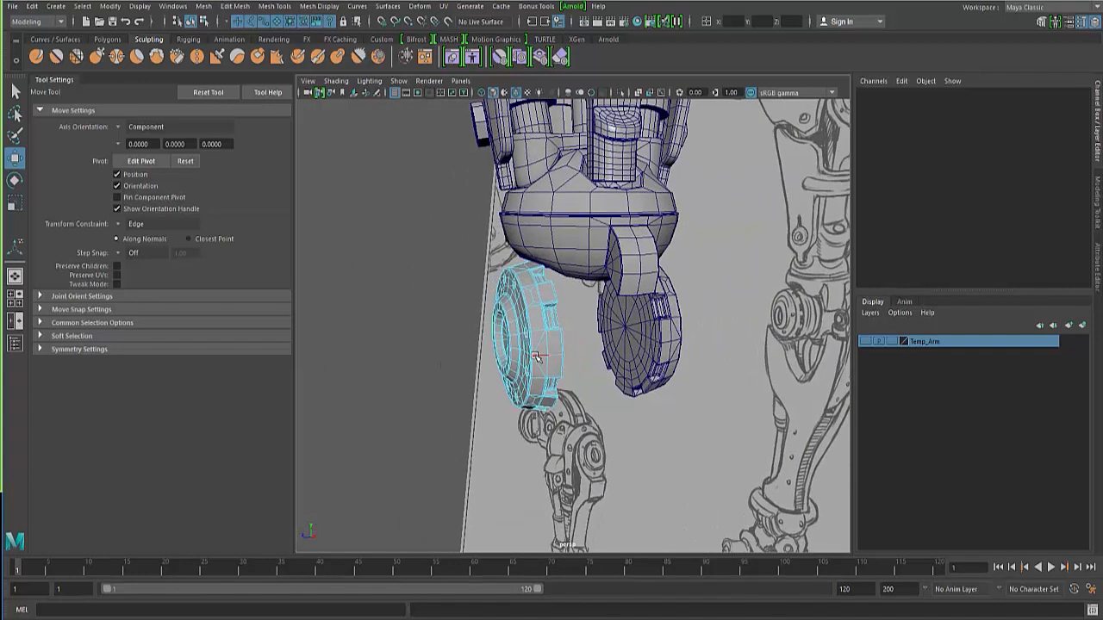
key(F8)
click(345, 332)
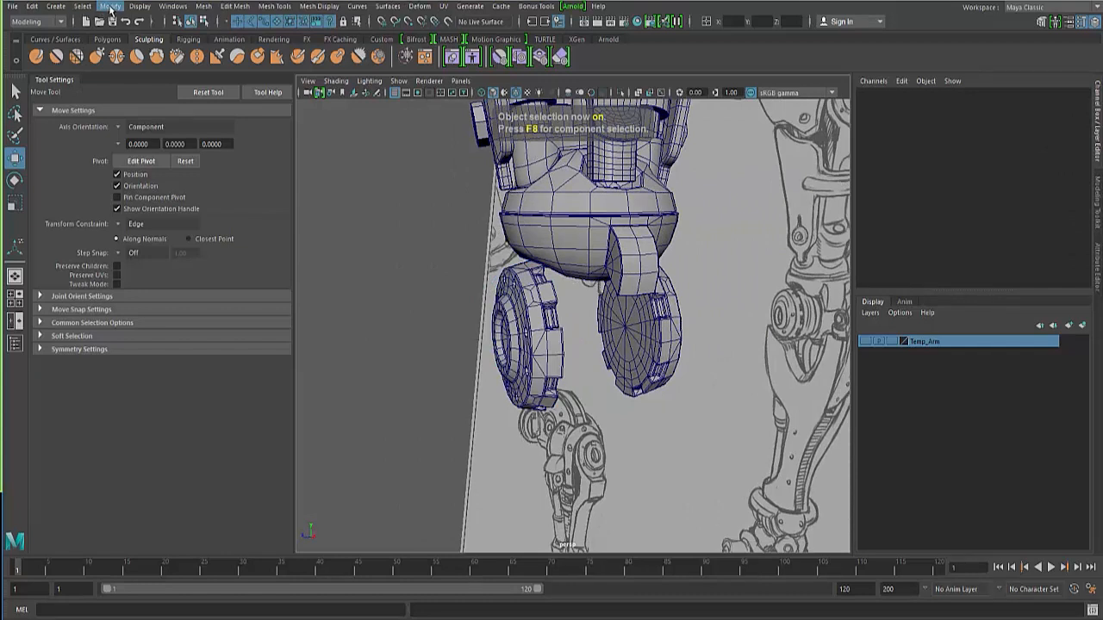
Create a polygon cylinder and raise it to Translate Y 86.223, just under the arm's lower cap
click(60, 7)
mouse_move(86, 49)
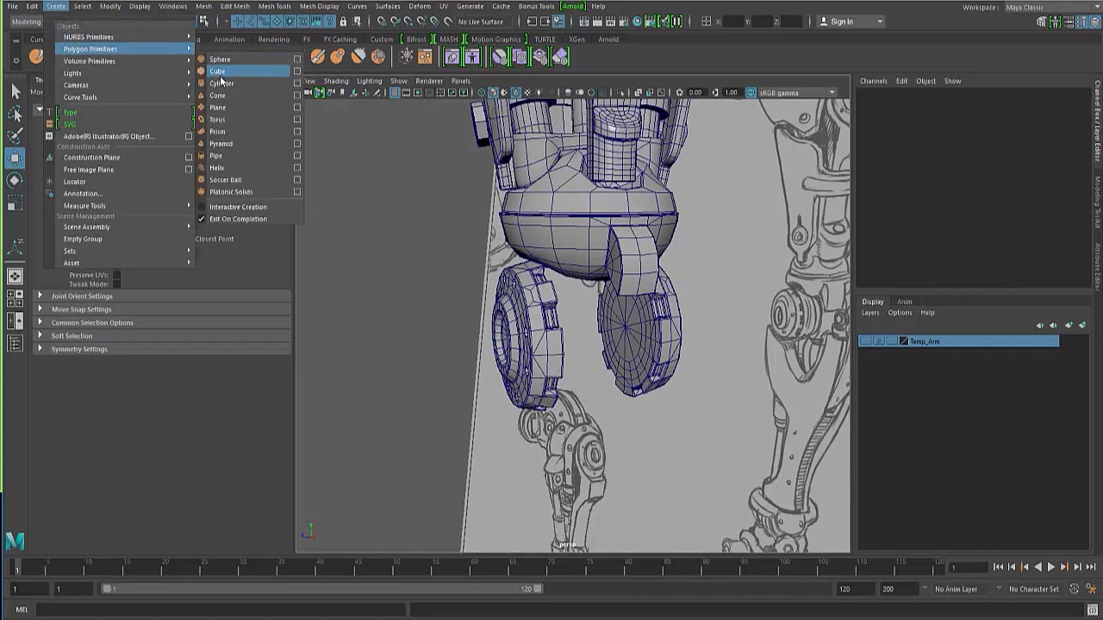
click(219, 82)
key(f)
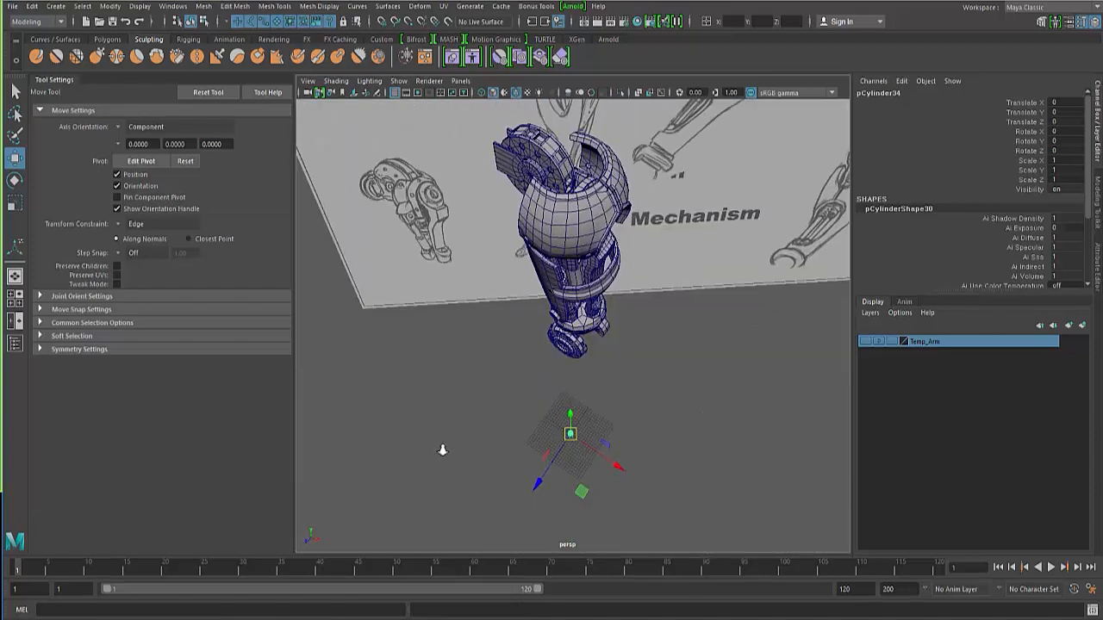
drag(574, 392, 582, 287)
alt+drag(724, 422, 560, 288)
scroll(561, 284, up, 4)
Scale the cylinder uniformly to 3.956 and set its Rotate X to 90 so it runs between the discs
key(e)
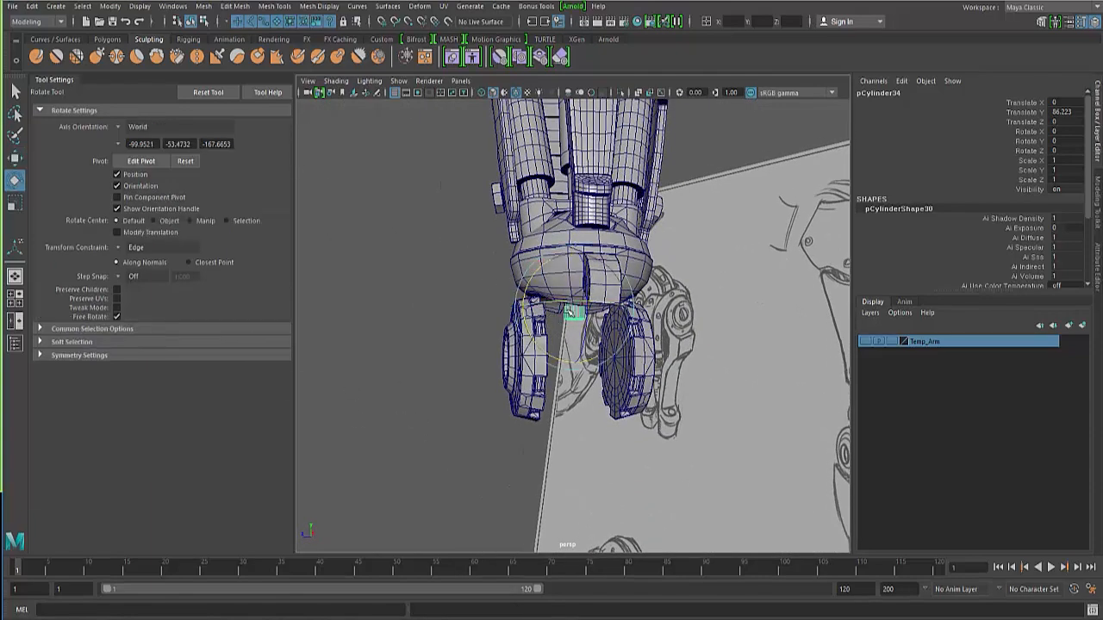
key(r)
drag(571, 307, 371, 304)
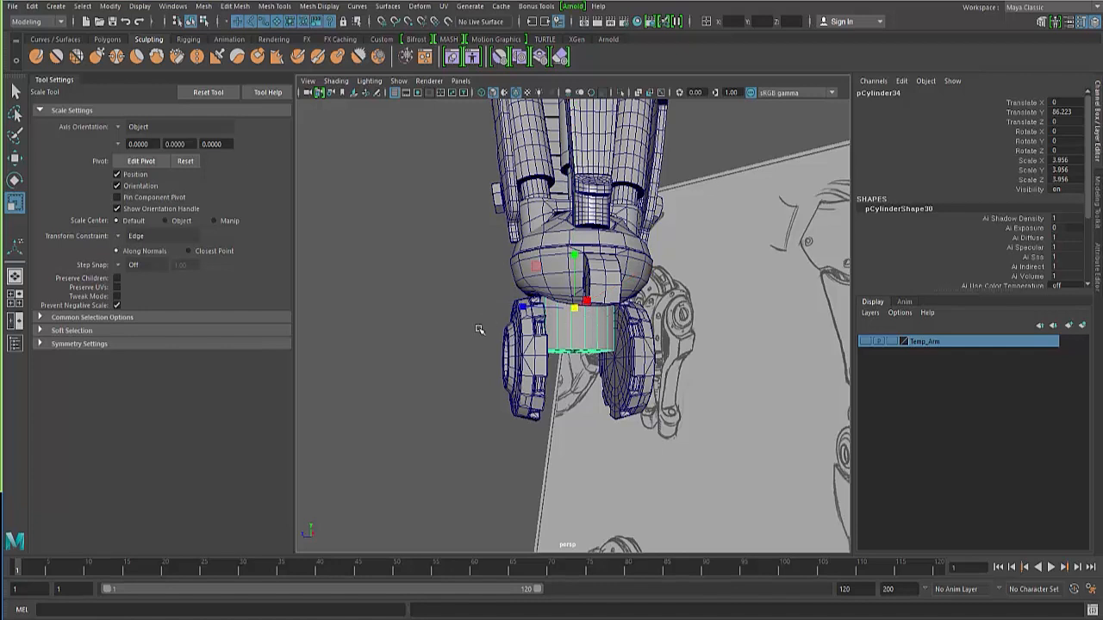
key(e)
drag(532, 283, 725, 284)
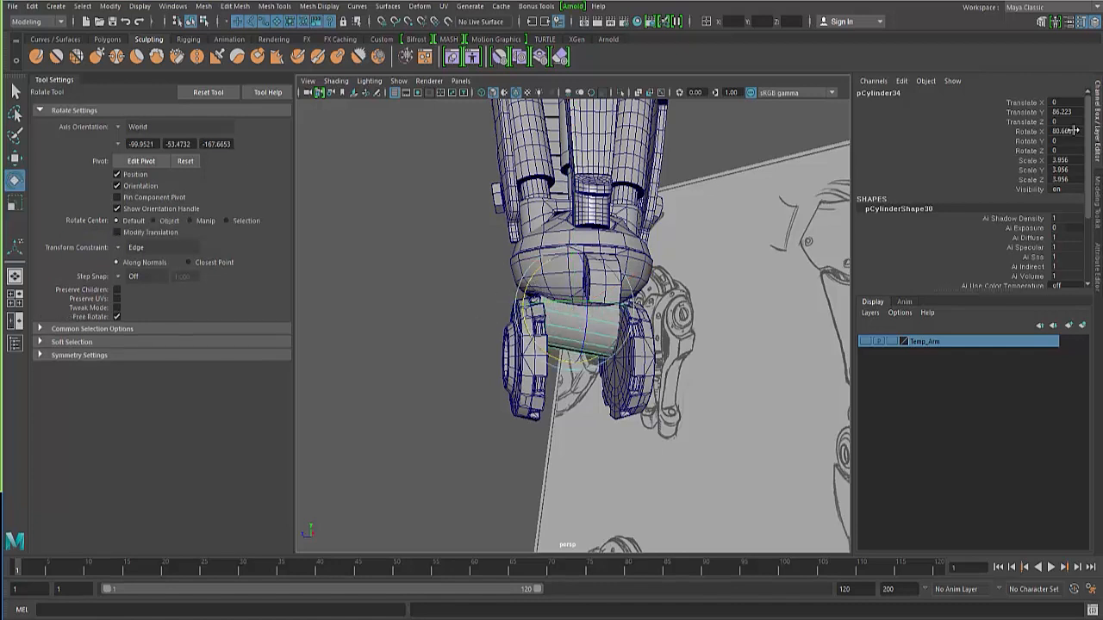
double_click(1075, 130)
text(90)
key(Return)
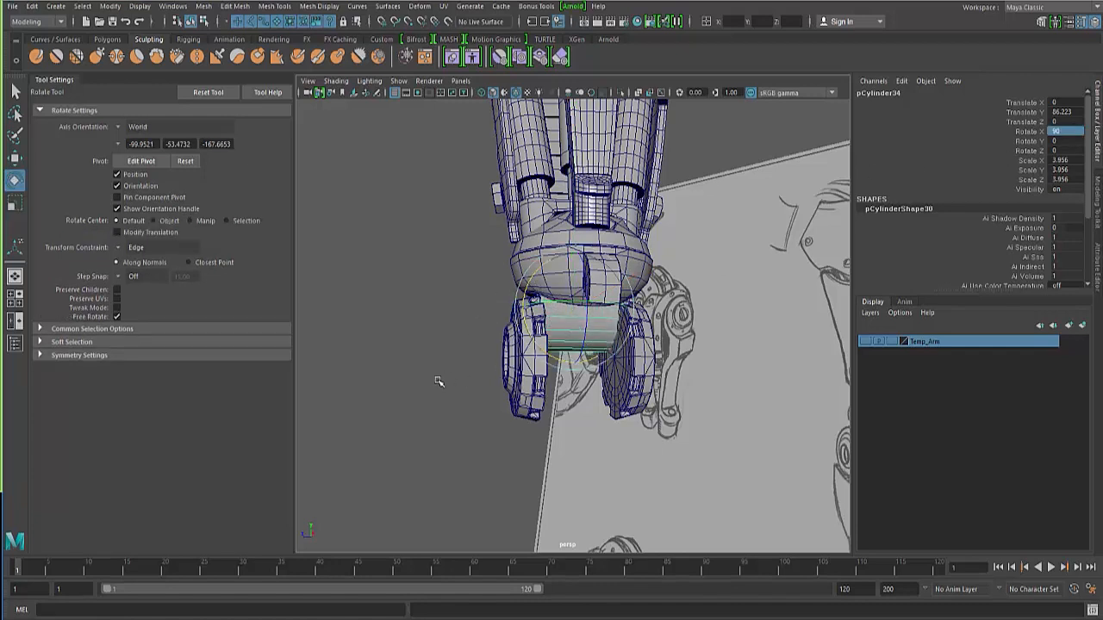
Scale the cylinder down uniformly to 3.162 and lower it between the discs to Translate Y 81.393, Translate Z 0.553
key(r)
drag(577, 308, 520, 310)
key(w)
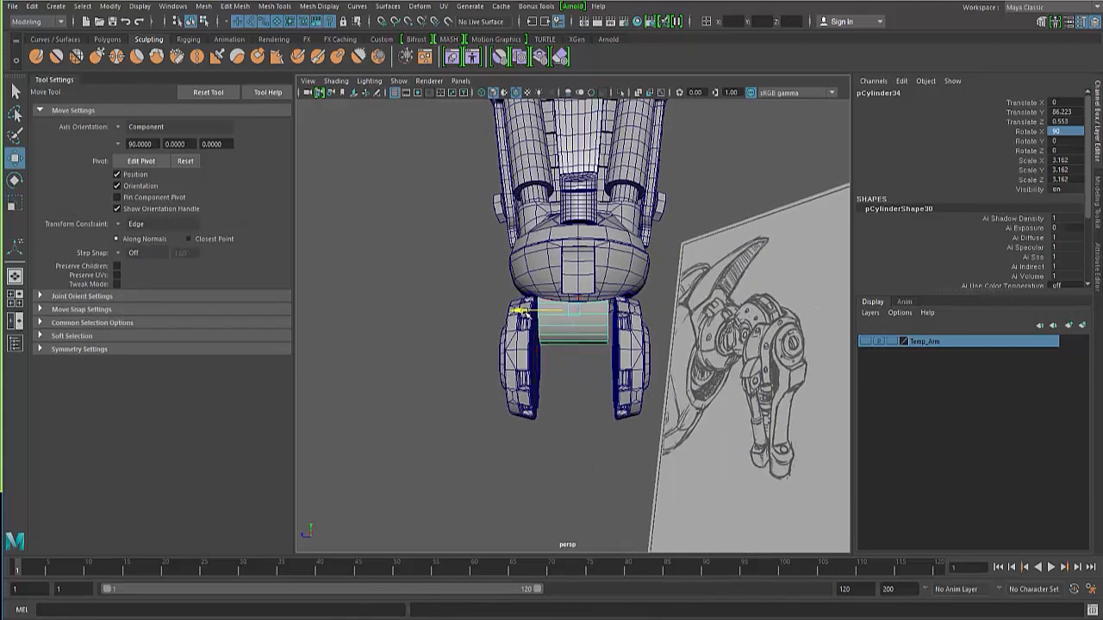
alt+drag(551, 355, 574, 418)
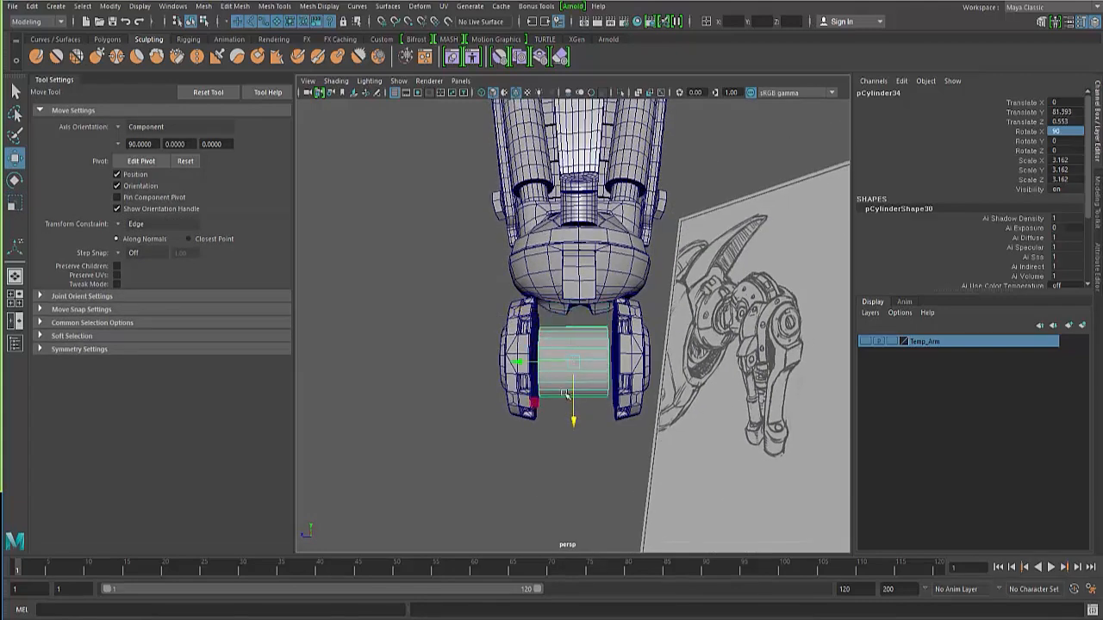
Align the cylinder with the discs' centre in the front view, at Translate X 2.556 and Translate Y 81.585
key(r)
alt+drag(571, 357, 479, 374)
key(space)
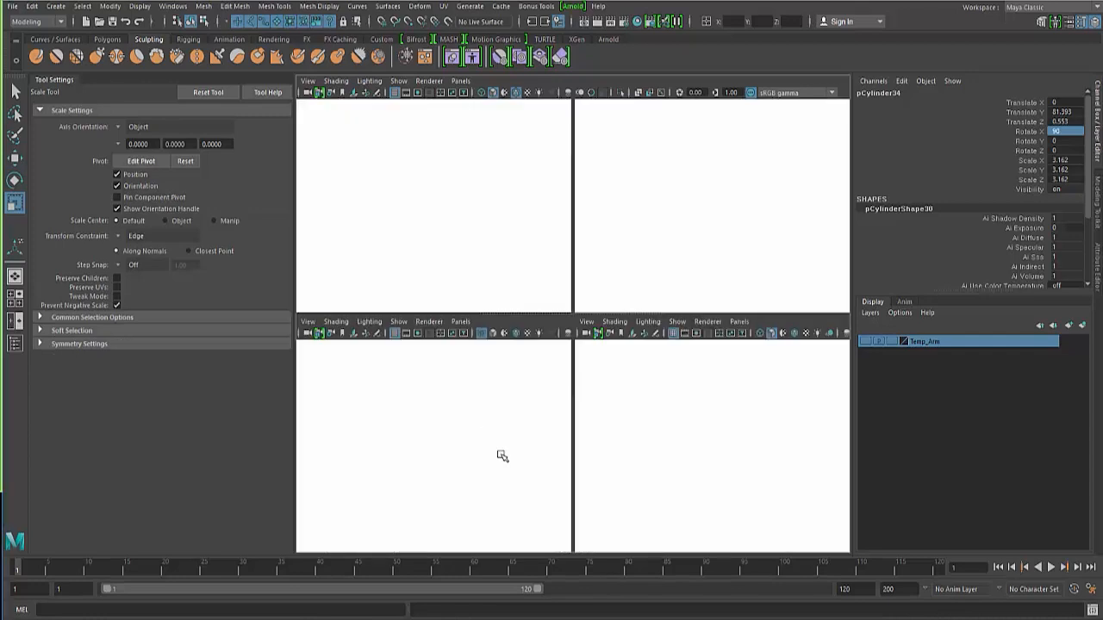
key(space)
key(w)
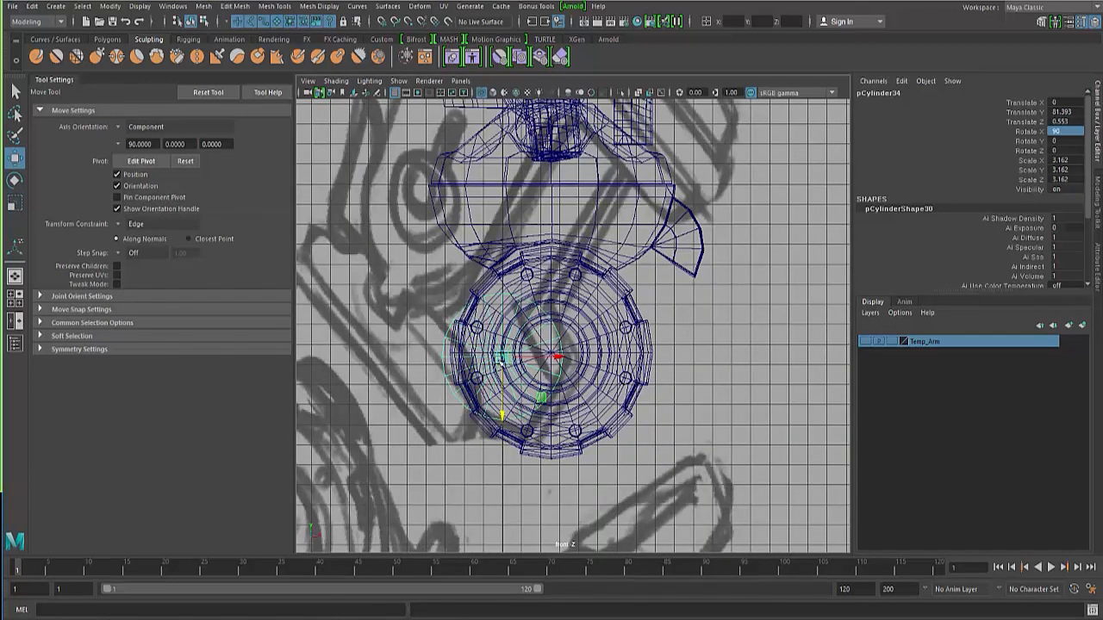
drag(502, 361, 545, 368)
key(space)
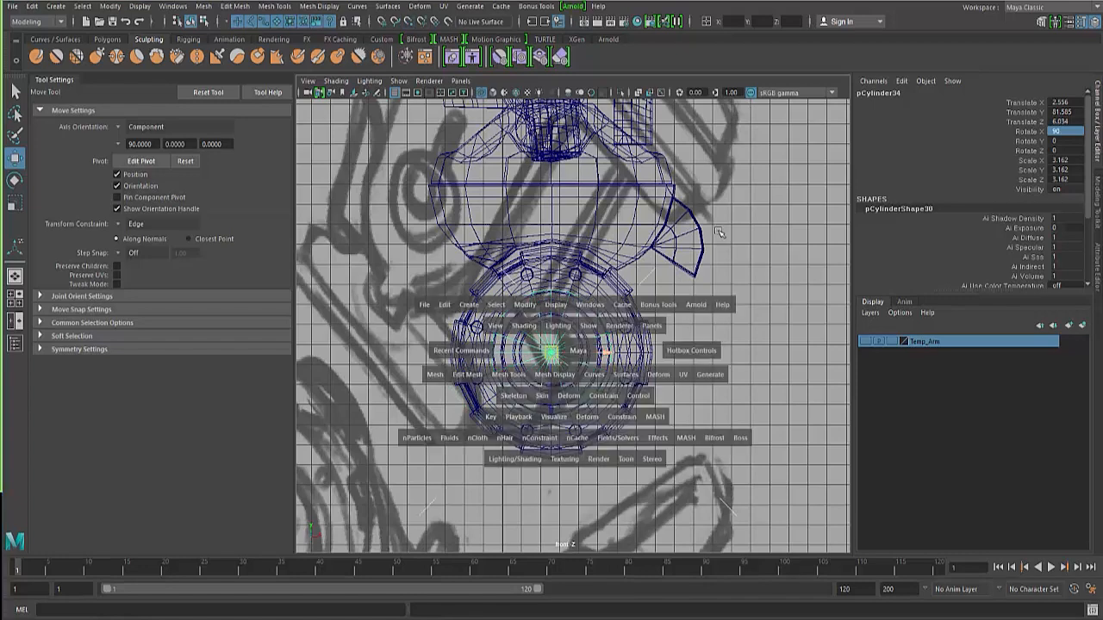
alt+drag(624, 293, 736, 294)
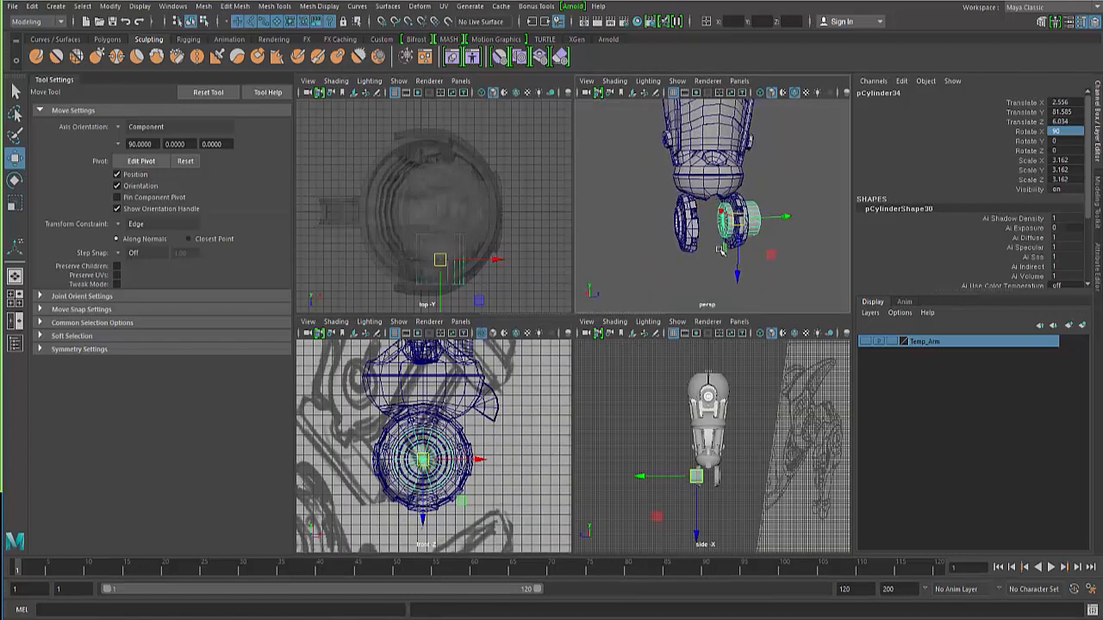
Slide the cylinder back between the two discs and set its Translate Z to 0
alt+drag(720, 251, 712, 235)
drag(794, 223, 769, 232)
double_click(1060, 122)
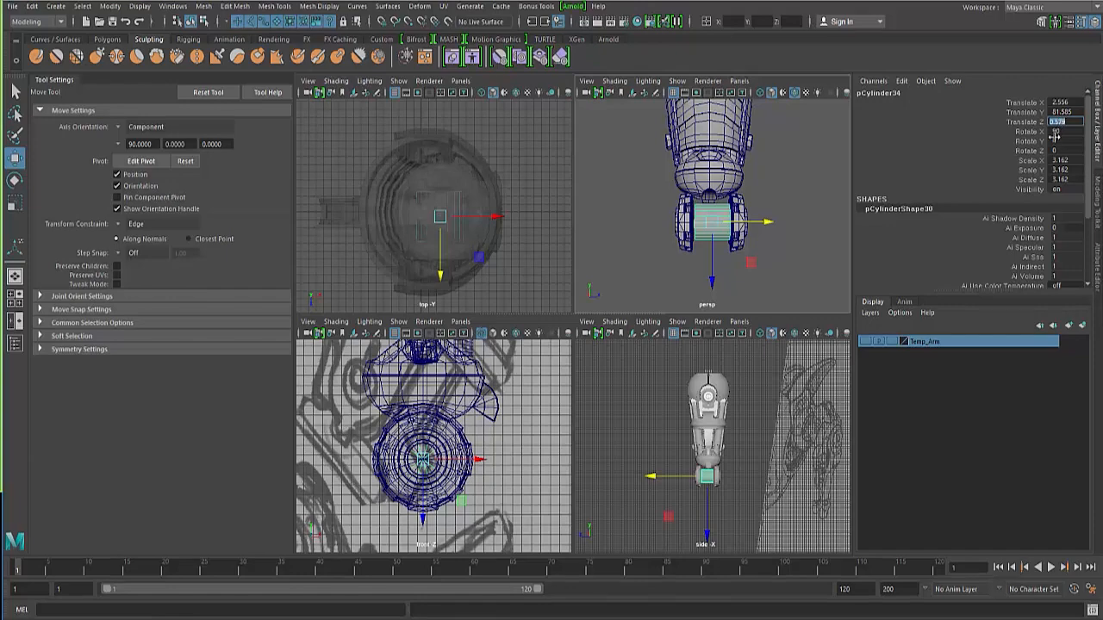
text(0)
key(Return)
Move the front disc inward along Z in the side view until its inner face meets the cylinder's end
key(space)
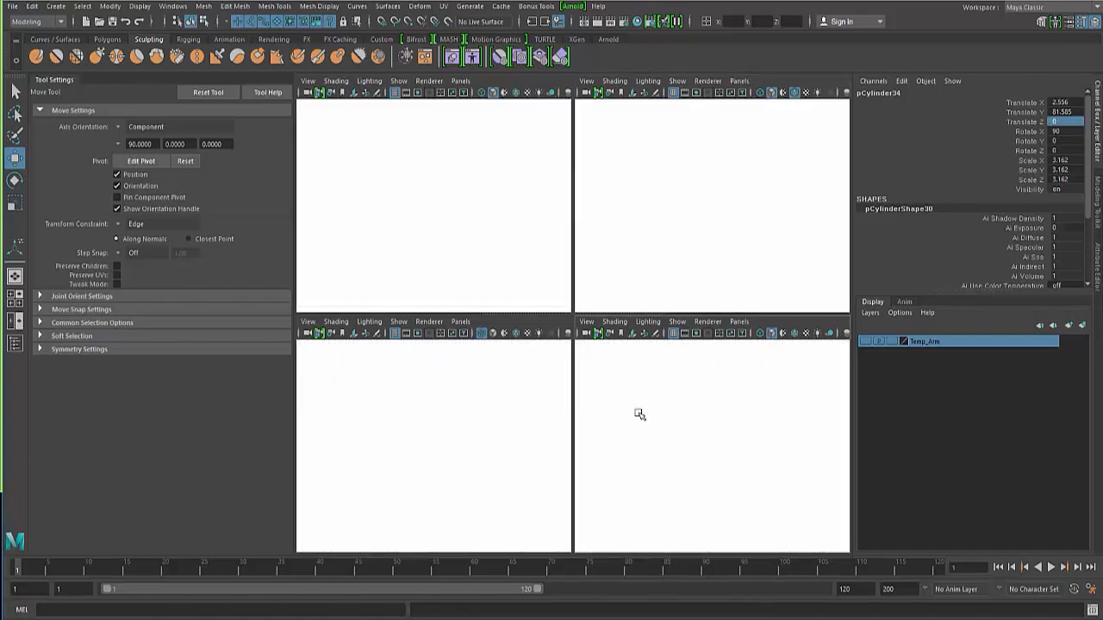
alt+click(483, 412)
scroll(495, 422, up, 6)
alt+middle_drag(529, 483, 529, 370)
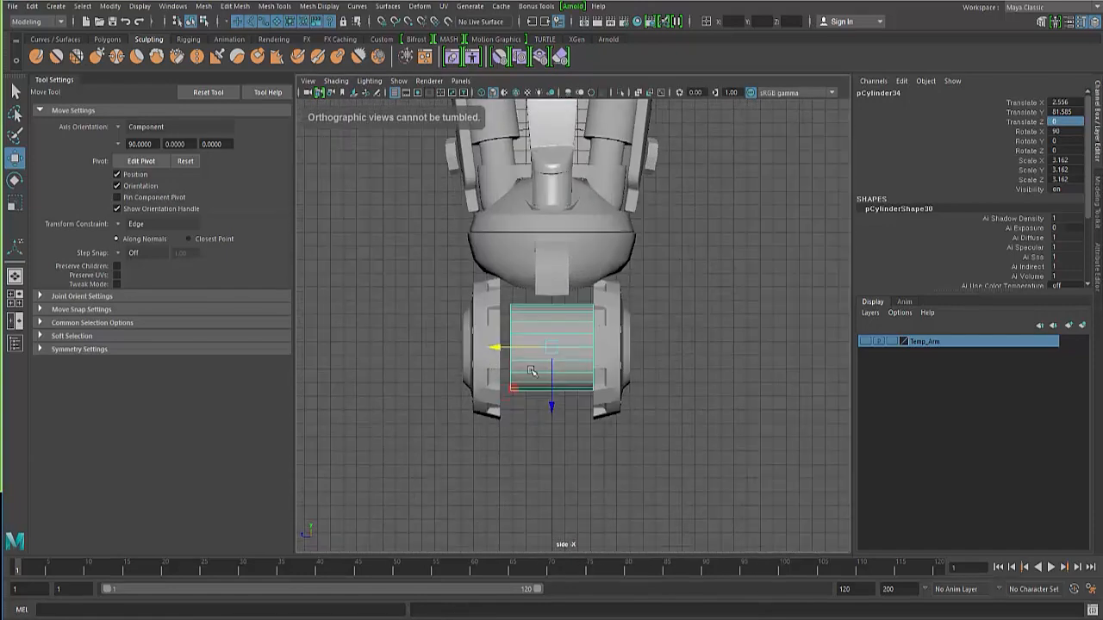
scroll(479, 341, up, 4)
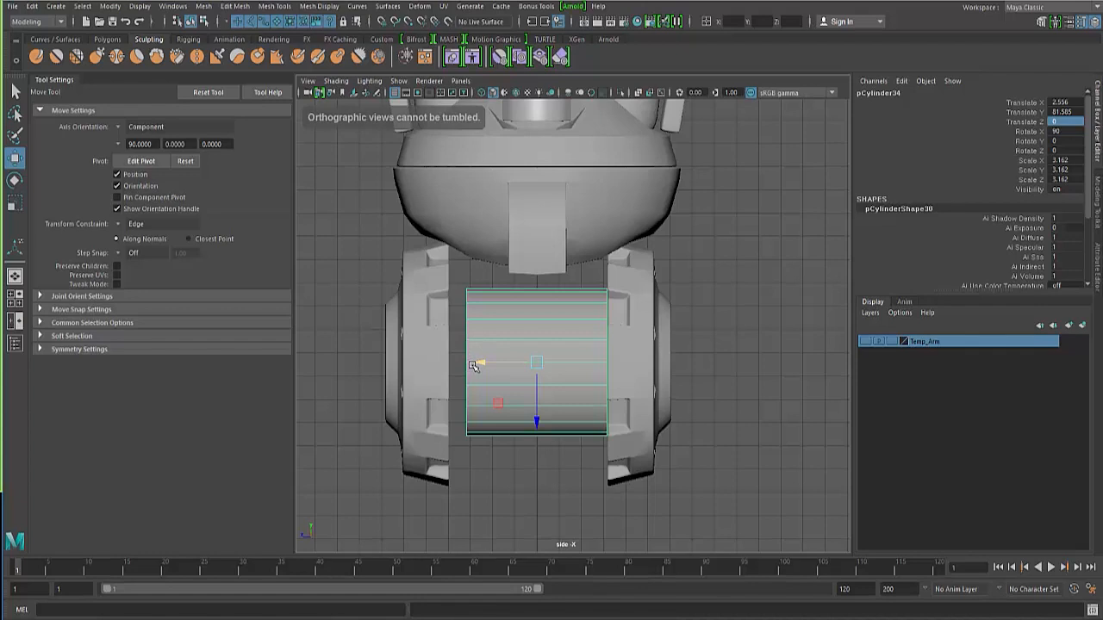
key(4)
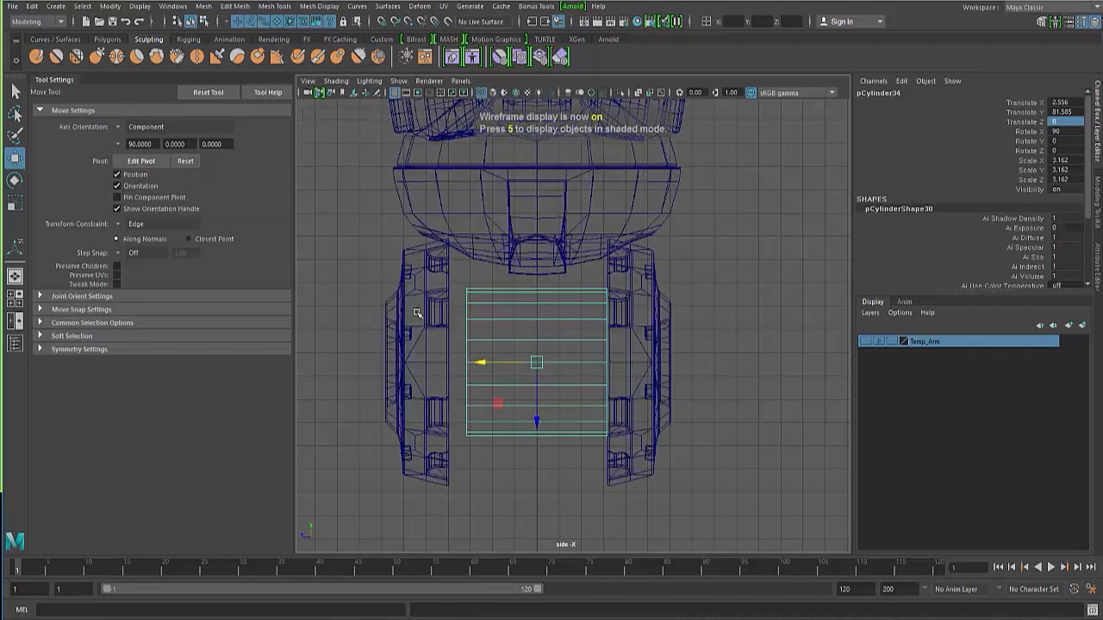
click(401, 336)
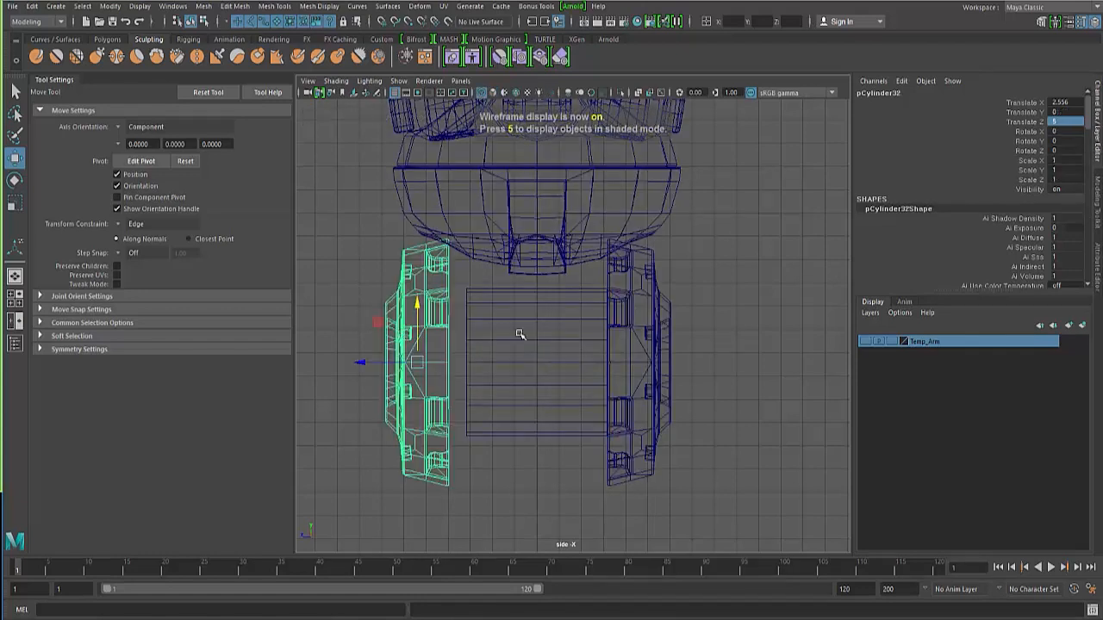
click(648, 335)
click(393, 329)
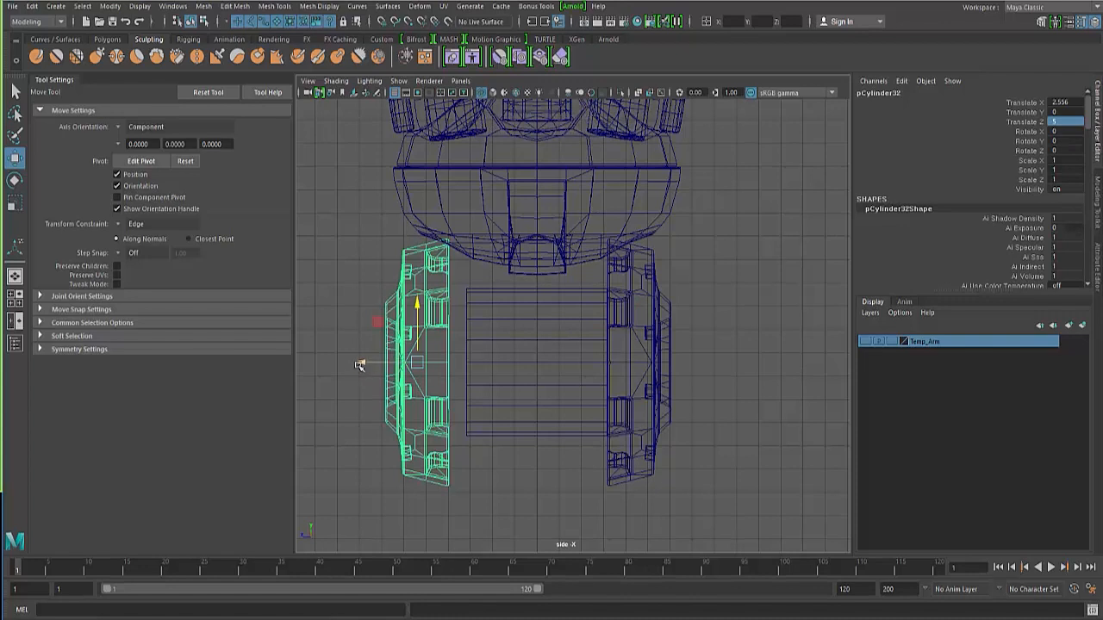
drag(358, 365, 378, 364)
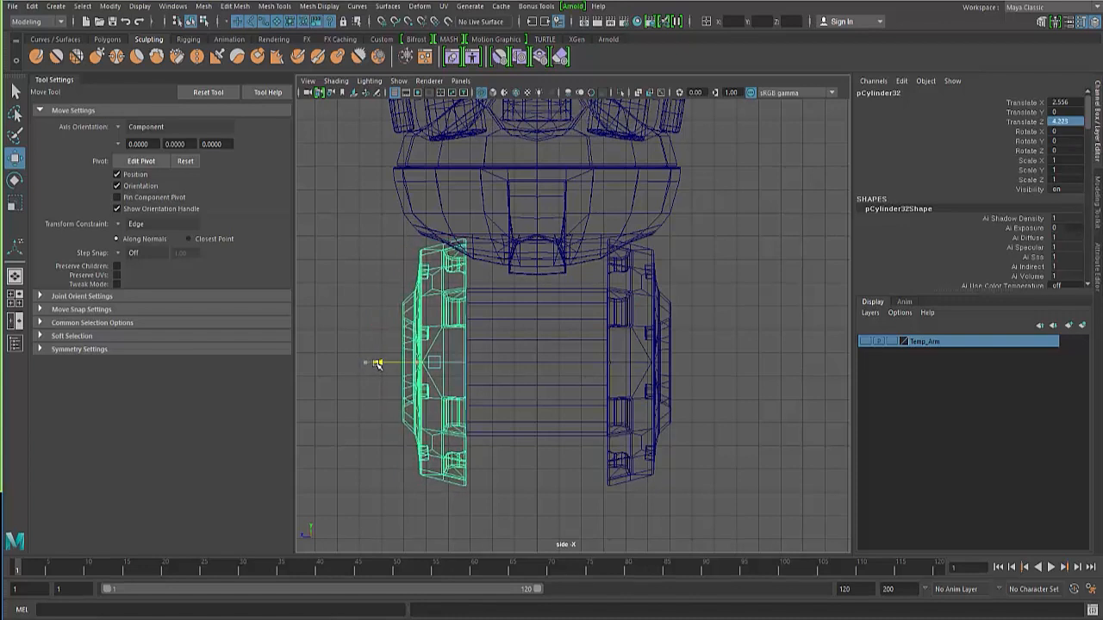
click(644, 383)
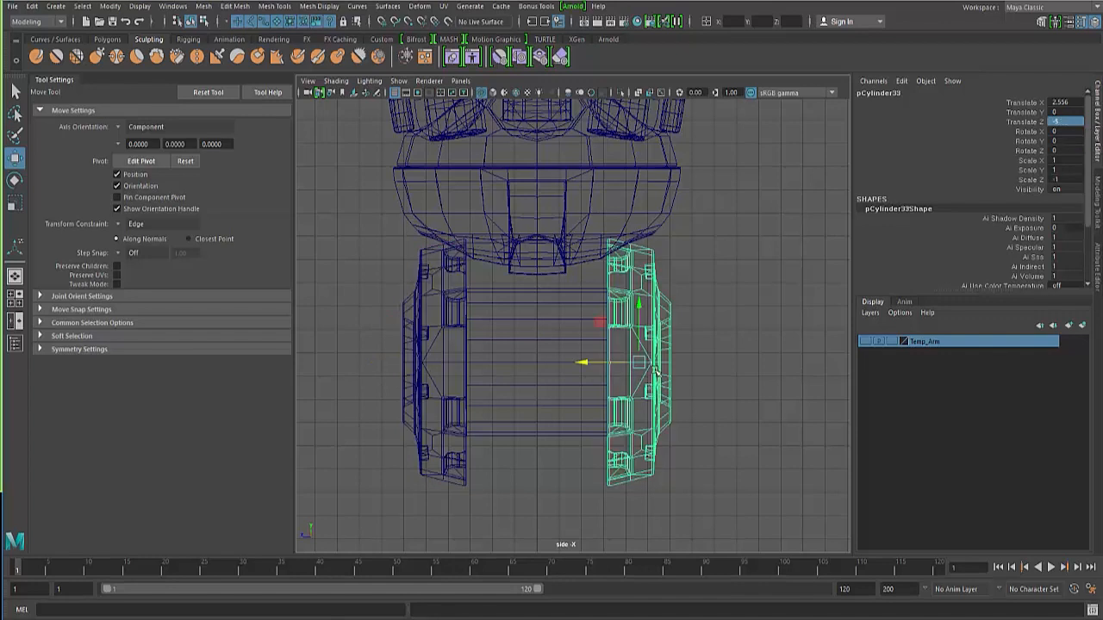
click(416, 347)
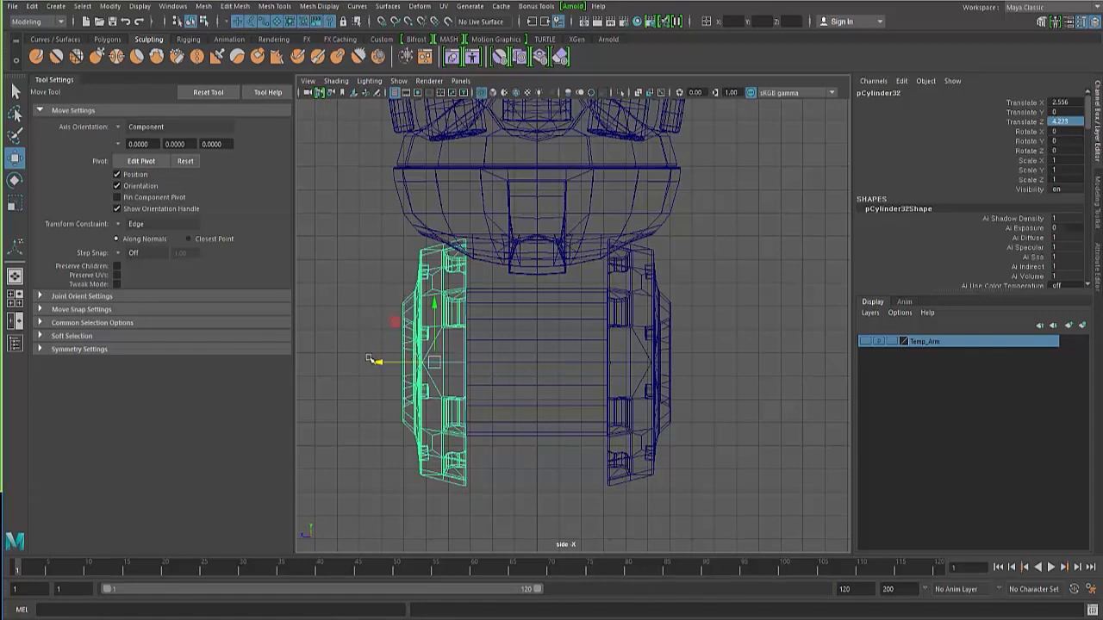
Shorten the cylinder slightly along its axis to Scale Y 3.126 so it fits between the discs
click(534, 393)
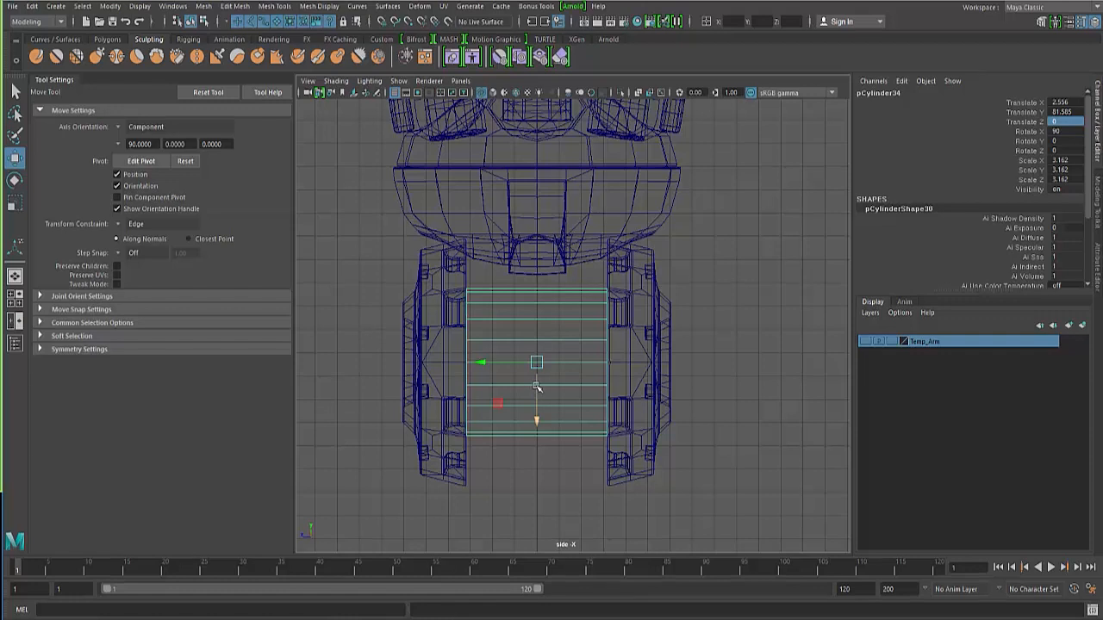
key(t)
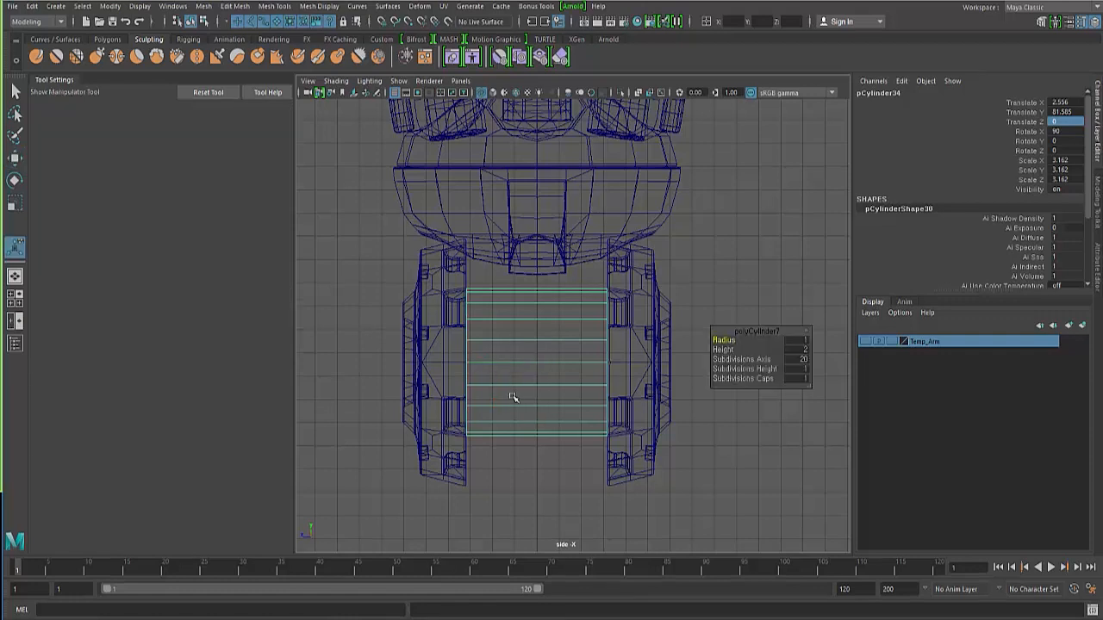
key(q)
key(w)
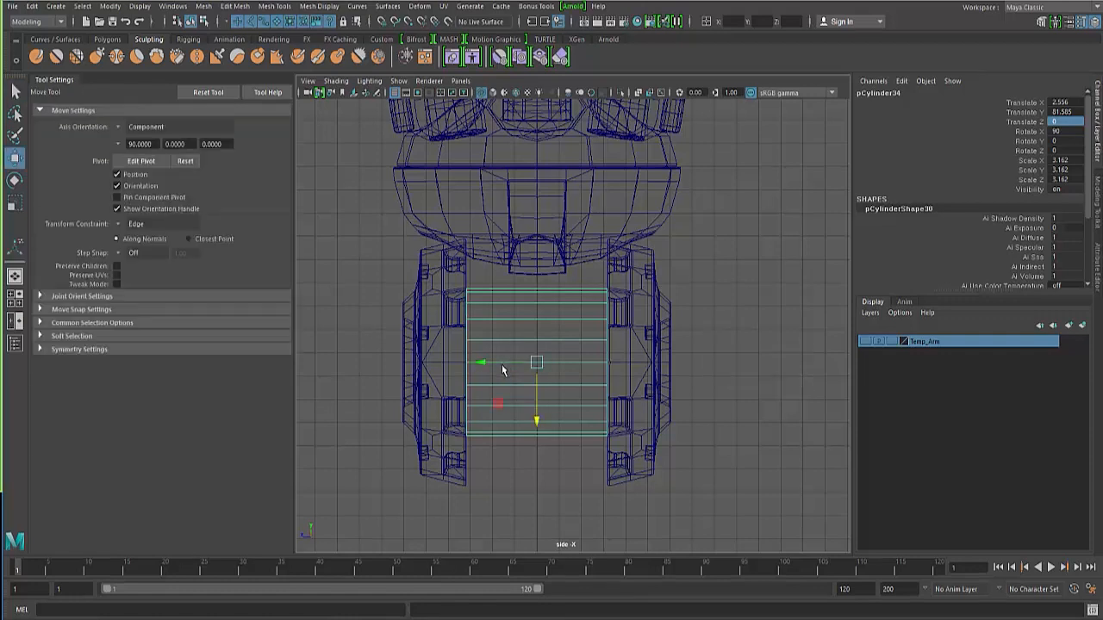
key(e)
key(r)
drag(490, 366, 487, 367)
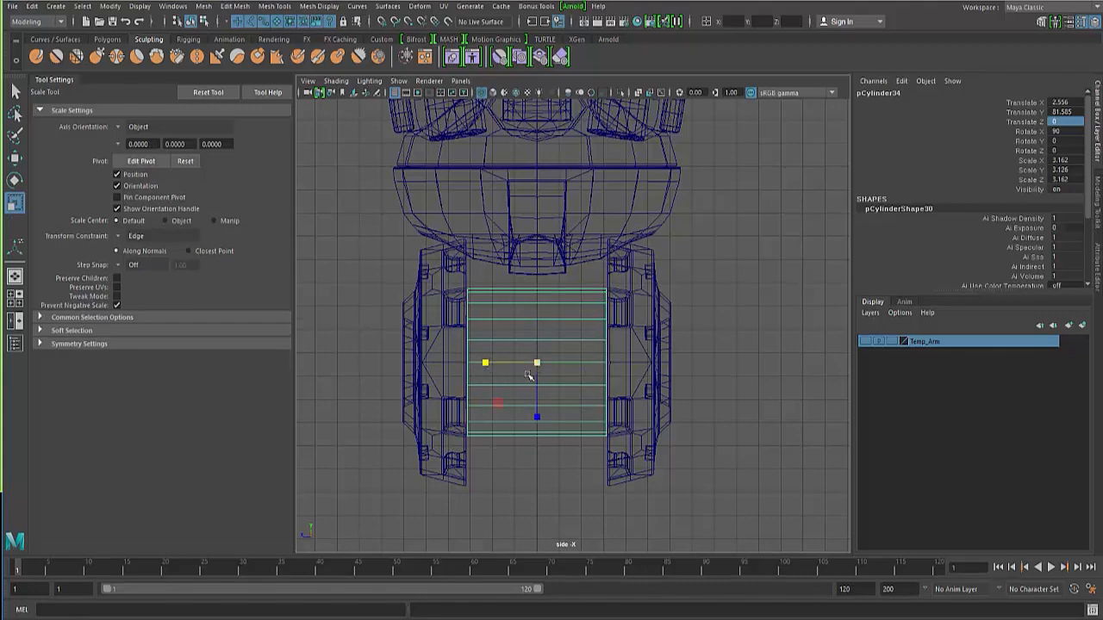
Widen the cylinder to Scale X and Scale Z 5.311 so its diameter nearly matches the discs
key(space)
key(space)
alt+drag(633, 280, 613, 387)
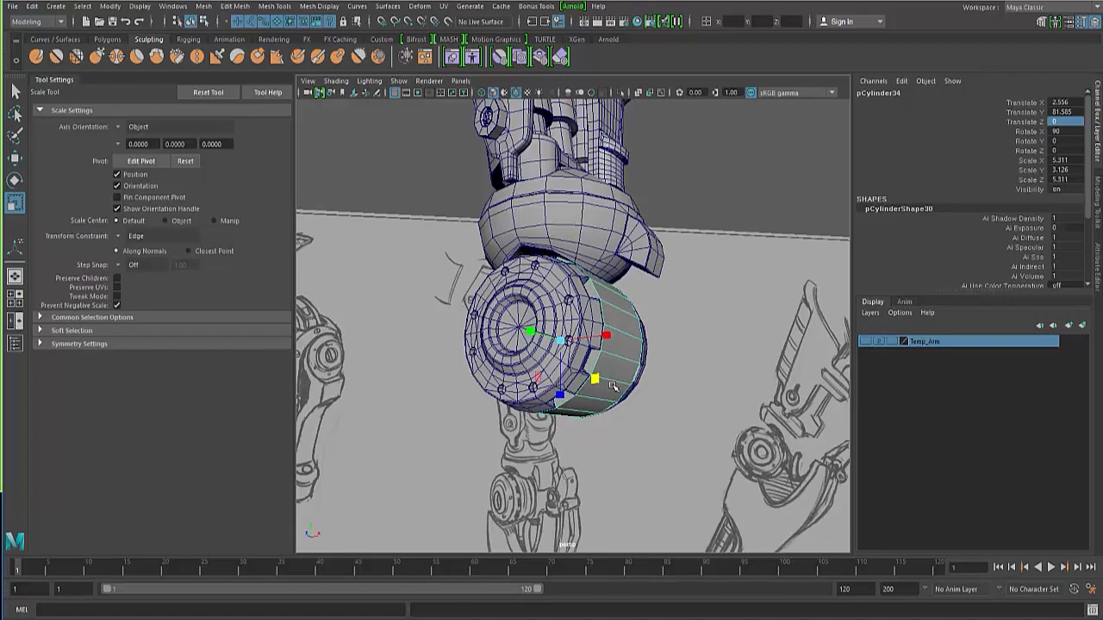
click(425, 349)
alt+drag(669, 363, 468, 376)
click(558, 345)
alt+right_drag(468, 376, 479, 369)
mouse_move(488, 353)
alt+mouse_down()
mouse_move(483, 325)
mouse_move(538, 348)
mouse_move(542, 336)
mouse_move(549, 344)
mouse_move(514, 356)
mouse_move(554, 424)
mouse_move(512, 399)
mouse_move(526, 345)
alt+mouse_up()
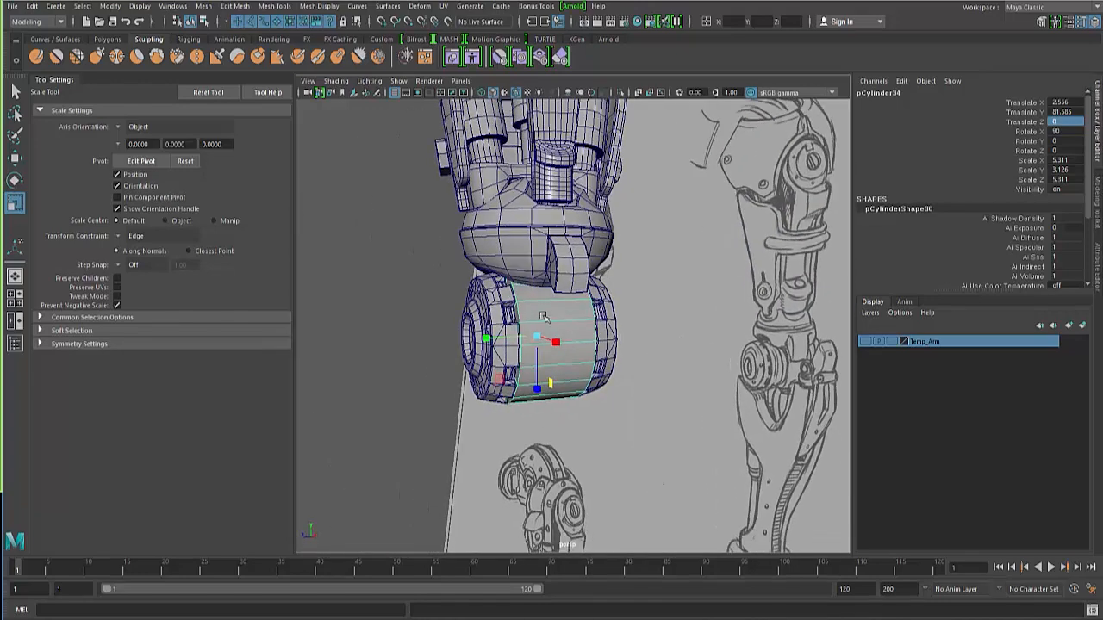
Insert edge loops around the cylinder with Multi-Cut: one at the middle and a pair near each end
shift+right_click(547, 308)
click(485, 309)
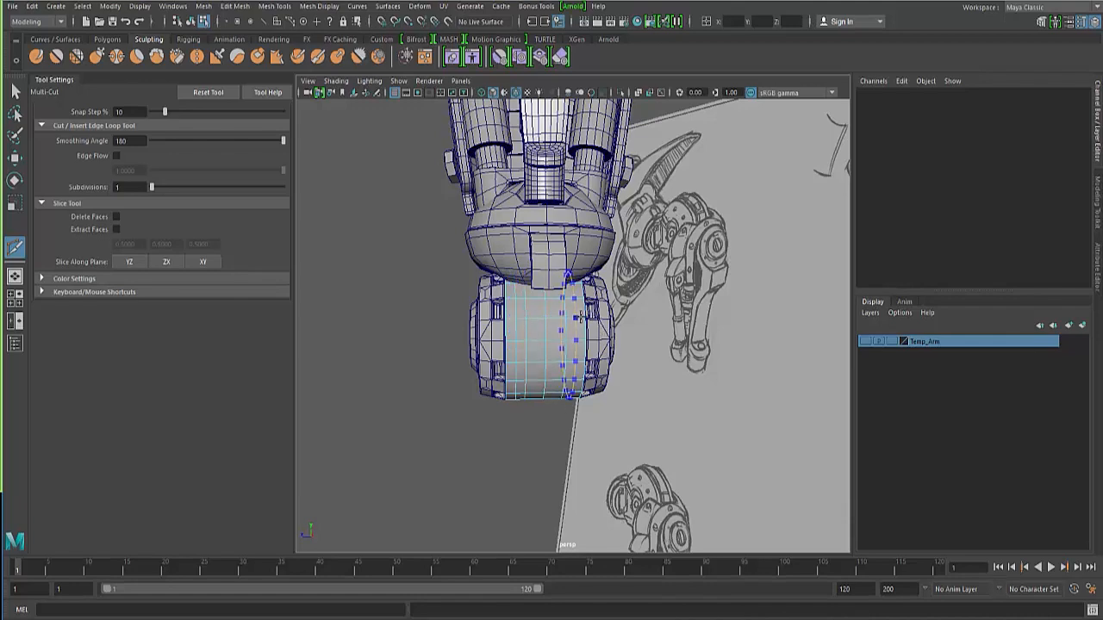
click(15, 91)
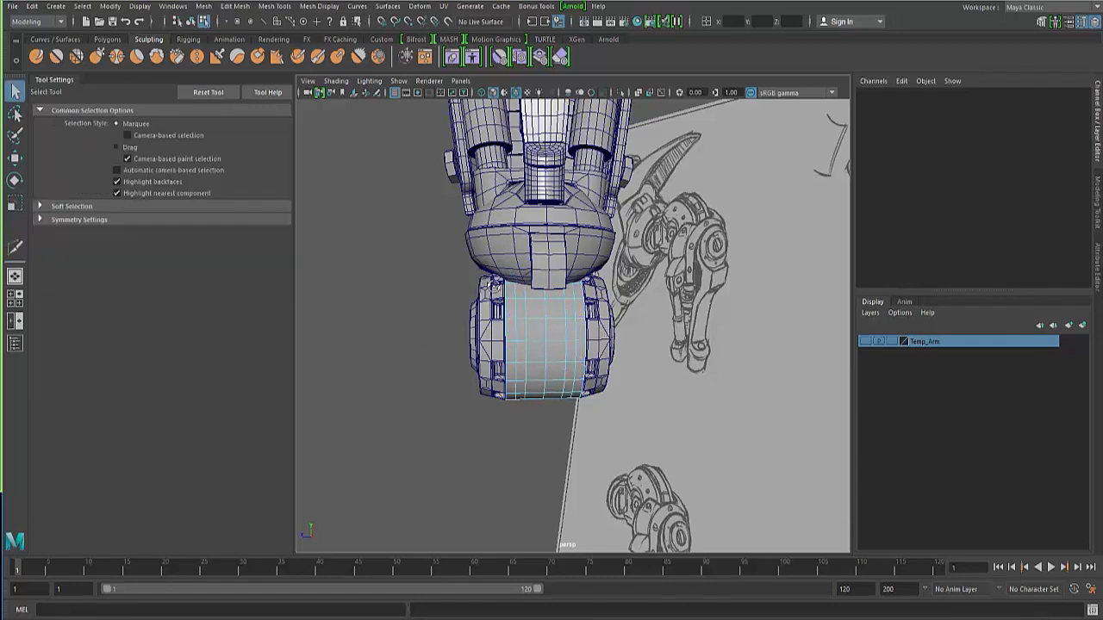
Extrude the two narrow face rings of the cylinder inward with Local Translate Z -0.213 to form grooves
alt+drag(369, 268, 464, 274)
scroll(453, 276, up, 2)
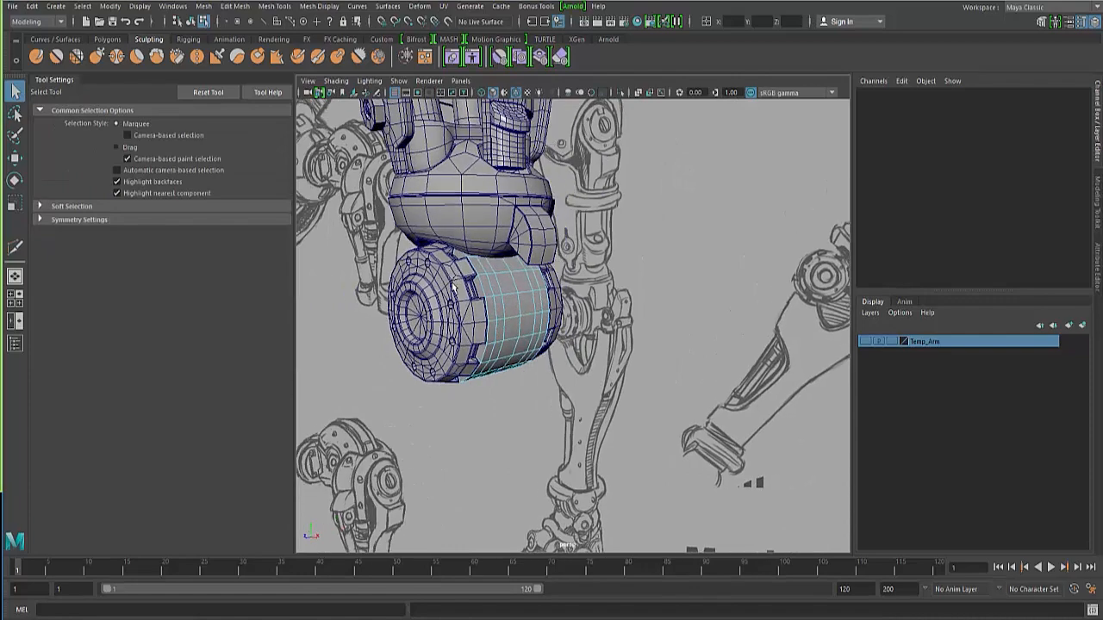
scroll(442, 324, up, 6)
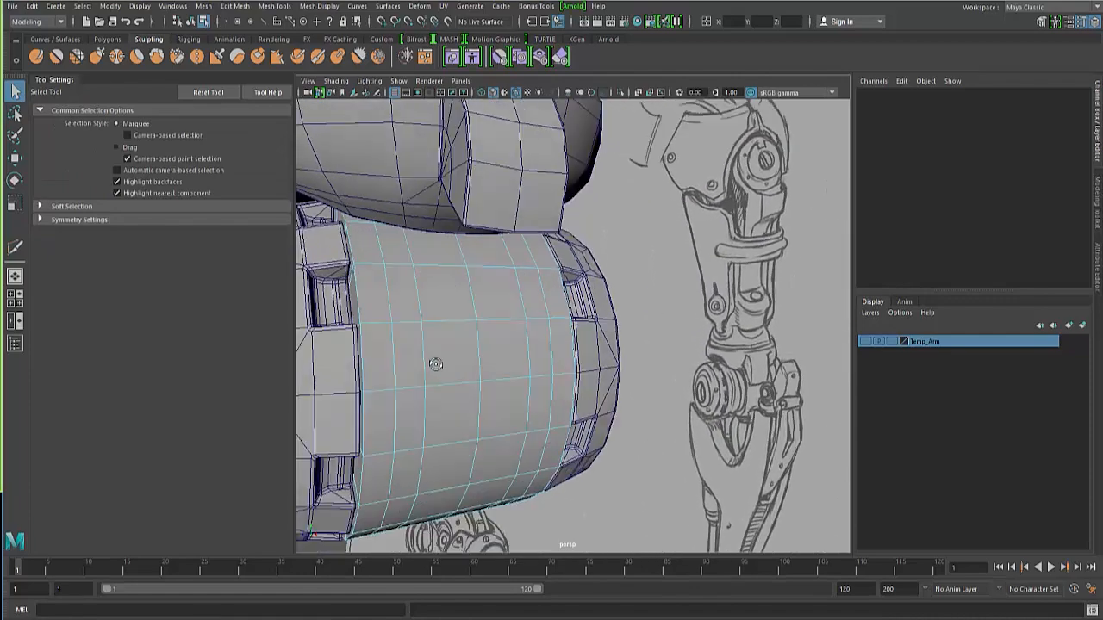
right_drag(471, 266, 469, 295)
click(467, 293)
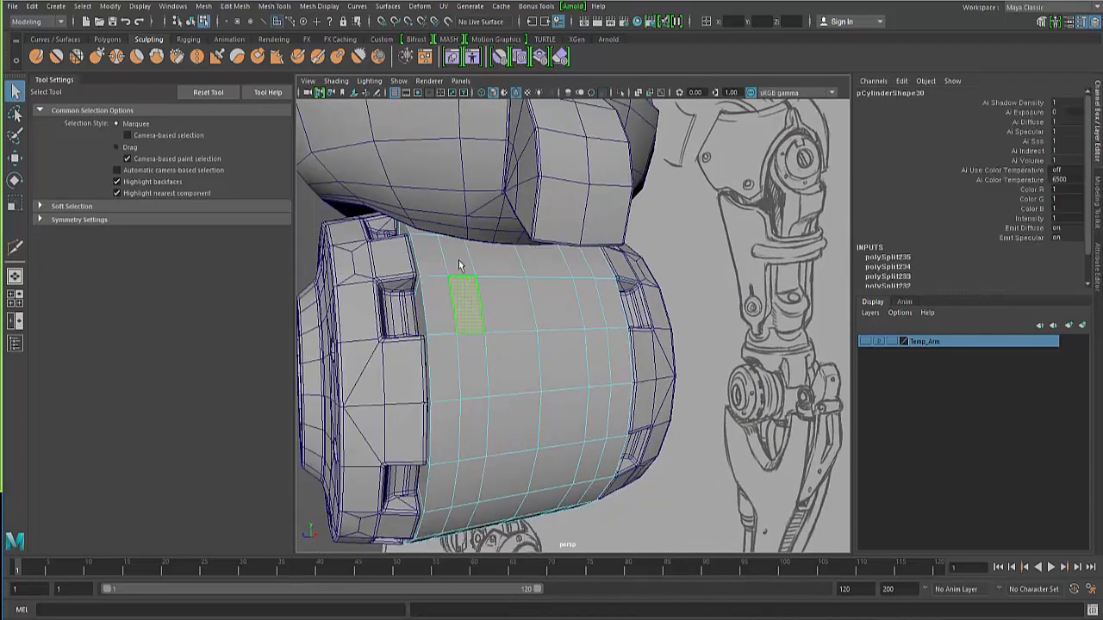
shift+double_click(460, 262)
shift+click(594, 311)
shift+double_click(598, 342)
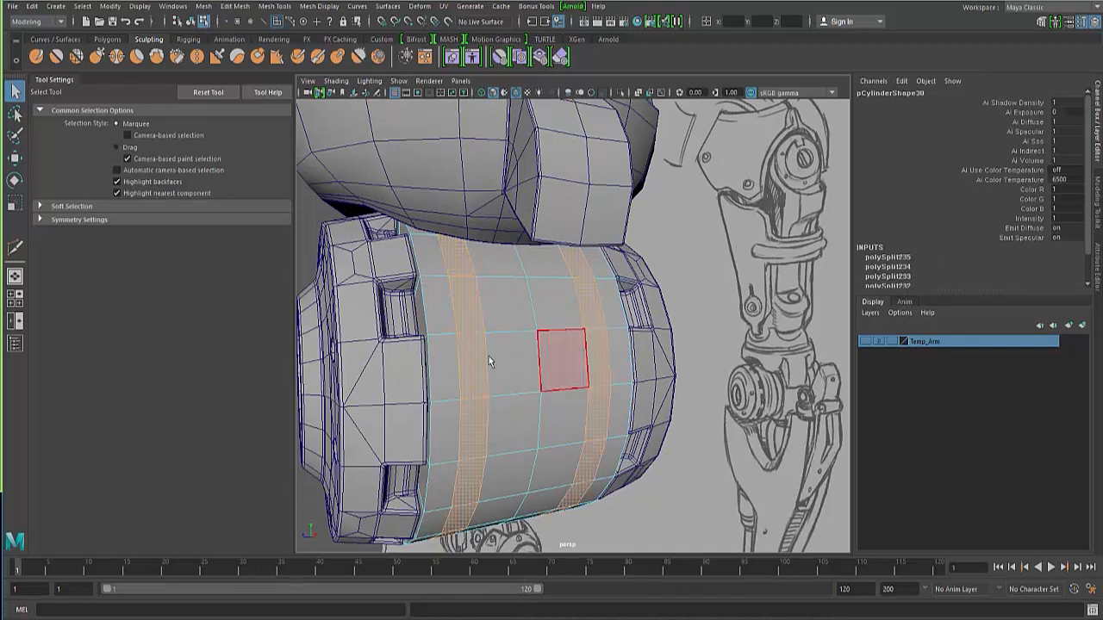
alt+drag(469, 364, 515, 365)
key(r)
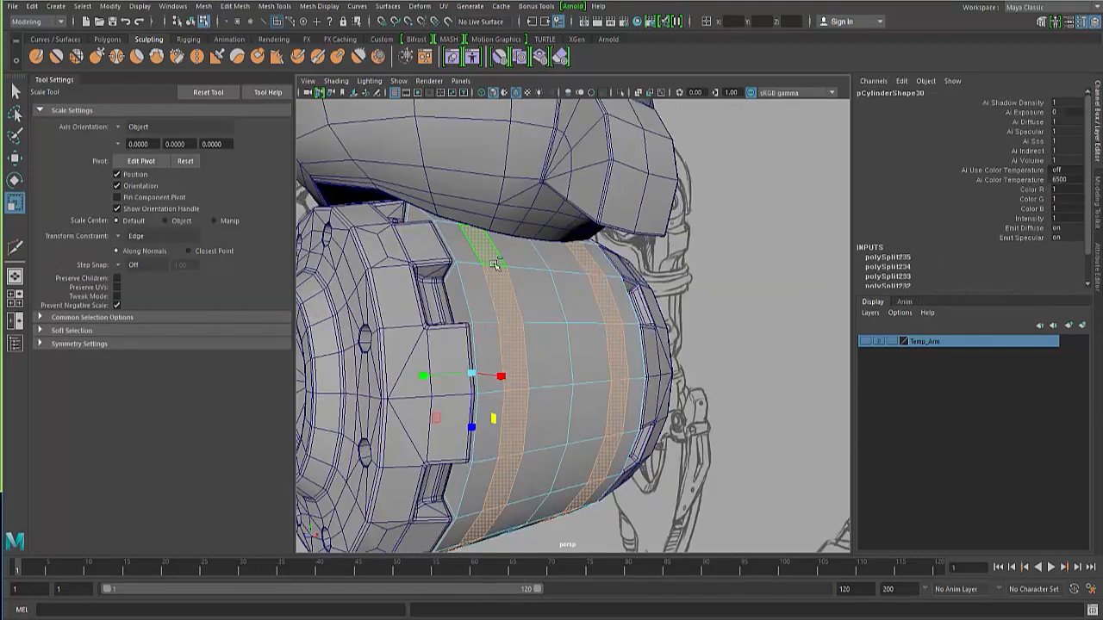
shift+right_drag(492, 264, 495, 292)
alt+drag(492, 370, 529, 401)
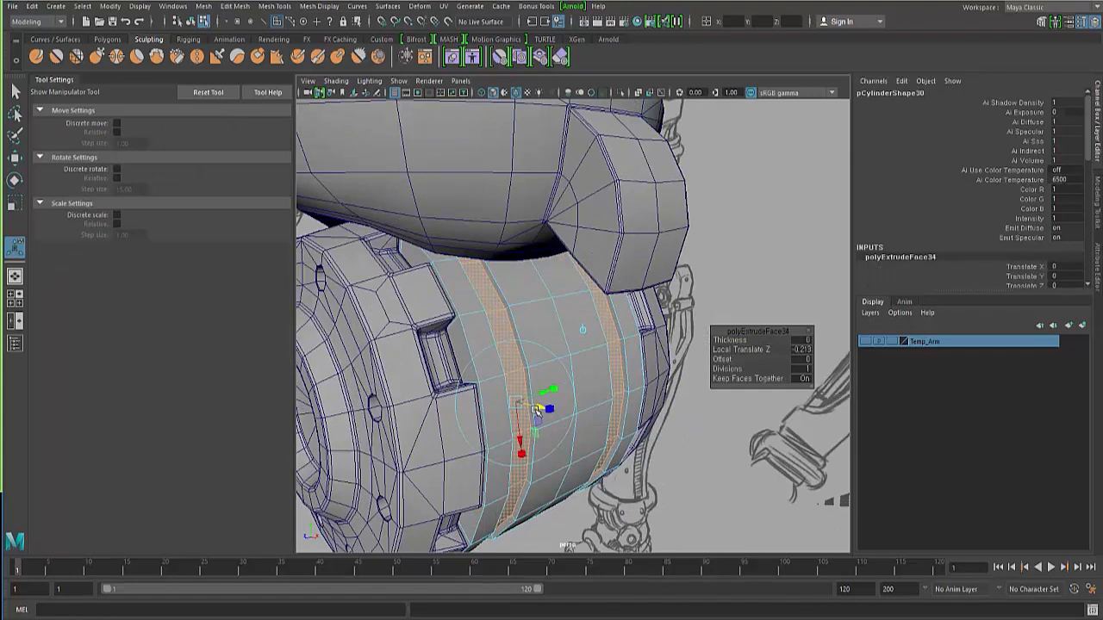
key(q)
key(F8)
Select the grooved cylinder as an object and isolate it in the perspective view
click(744, 233)
click(529, 408)
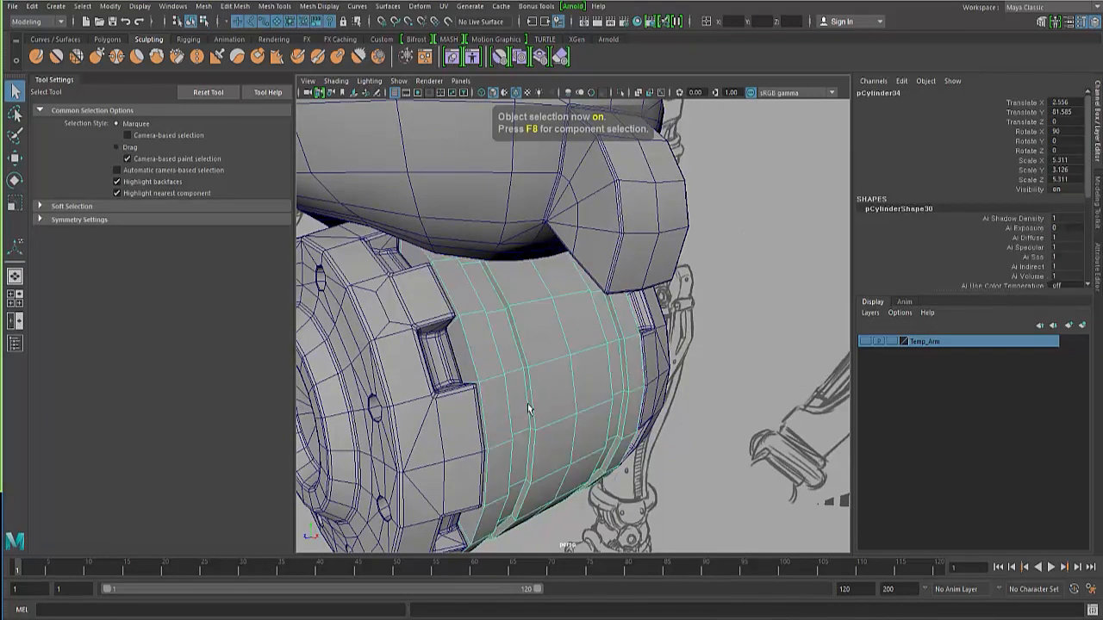
alt+drag(497, 402, 497, 405)
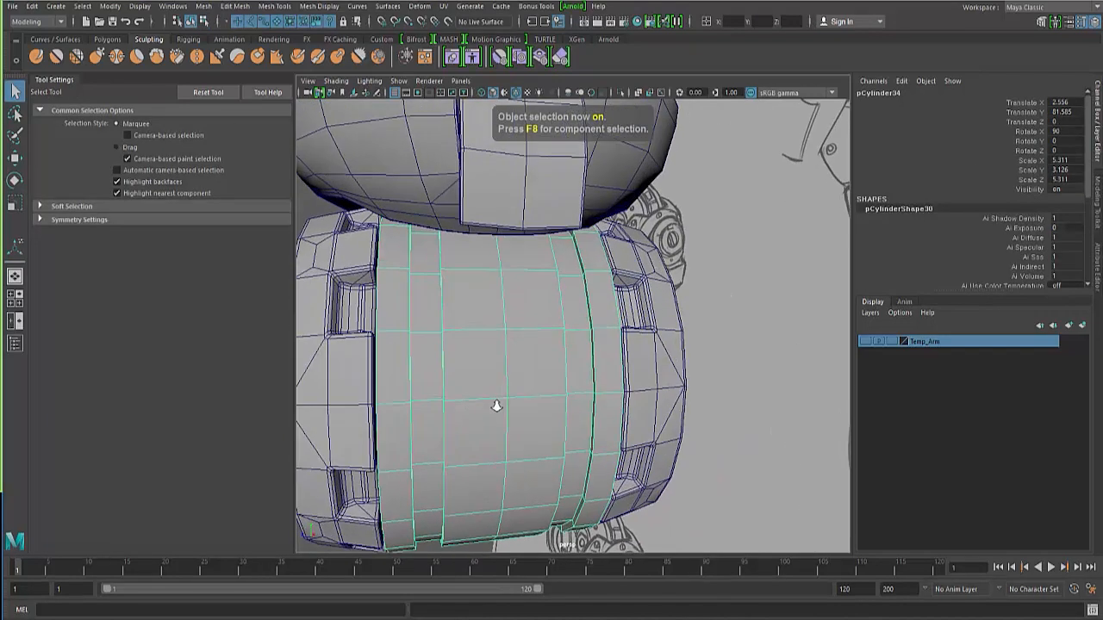
click(622, 92)
Bevel the edge loops of both grooves and both end rims with Fraction 0.5, 2 segments and Depth 1.5
alt+drag(480, 345, 478, 343)
right_drag(477, 343, 517, 264)
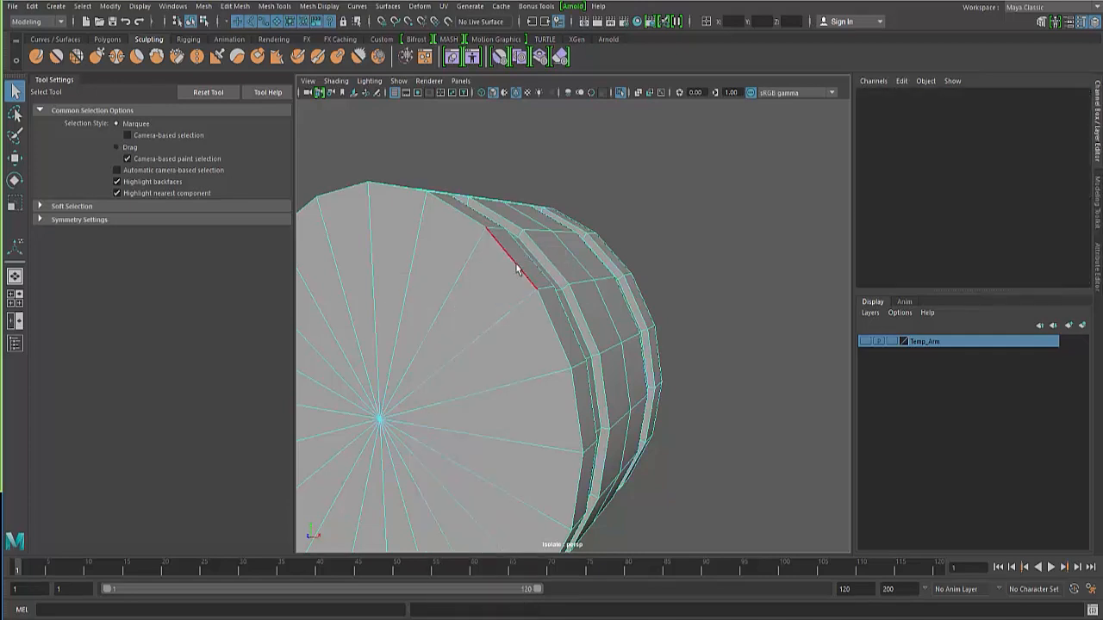
alt+drag(518, 269, 464, 315)
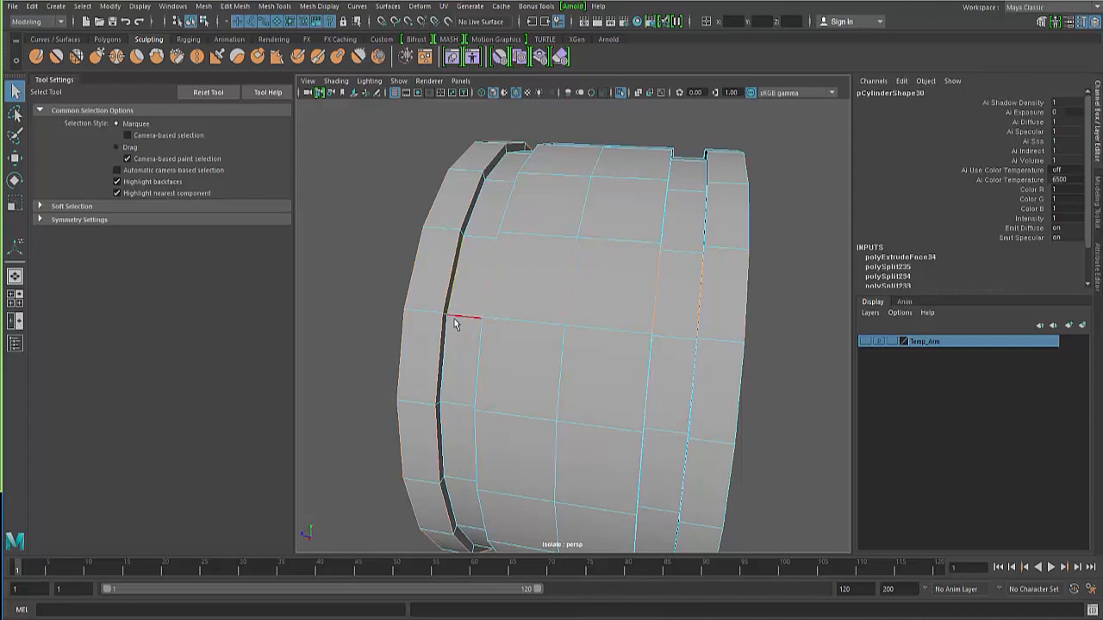
alt+drag(456, 323, 450, 374)
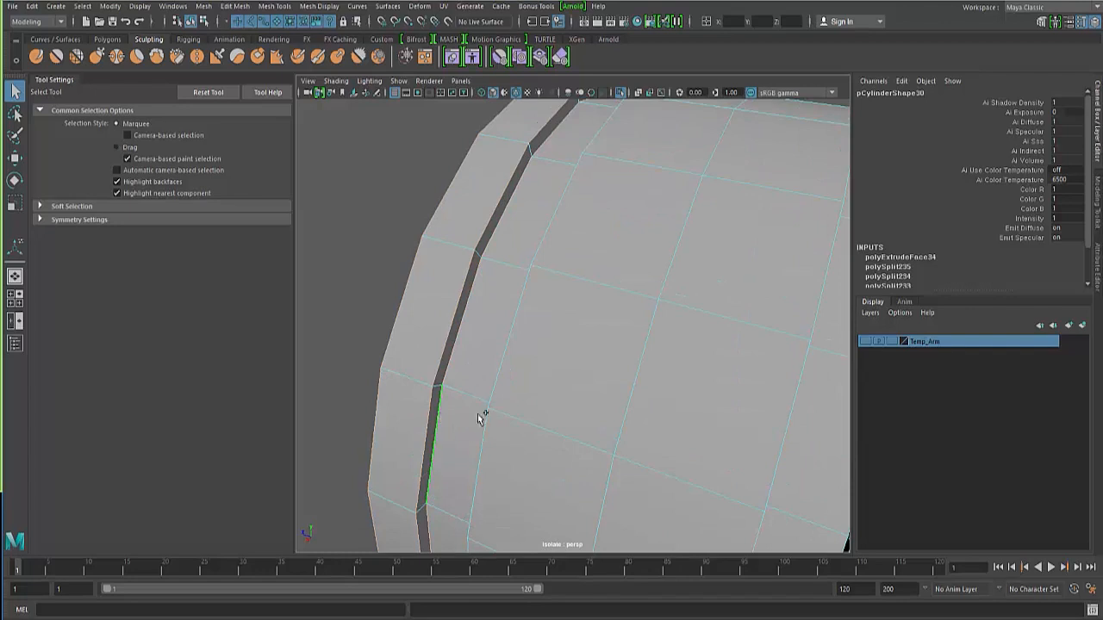
alt+drag(480, 417, 654, 359)
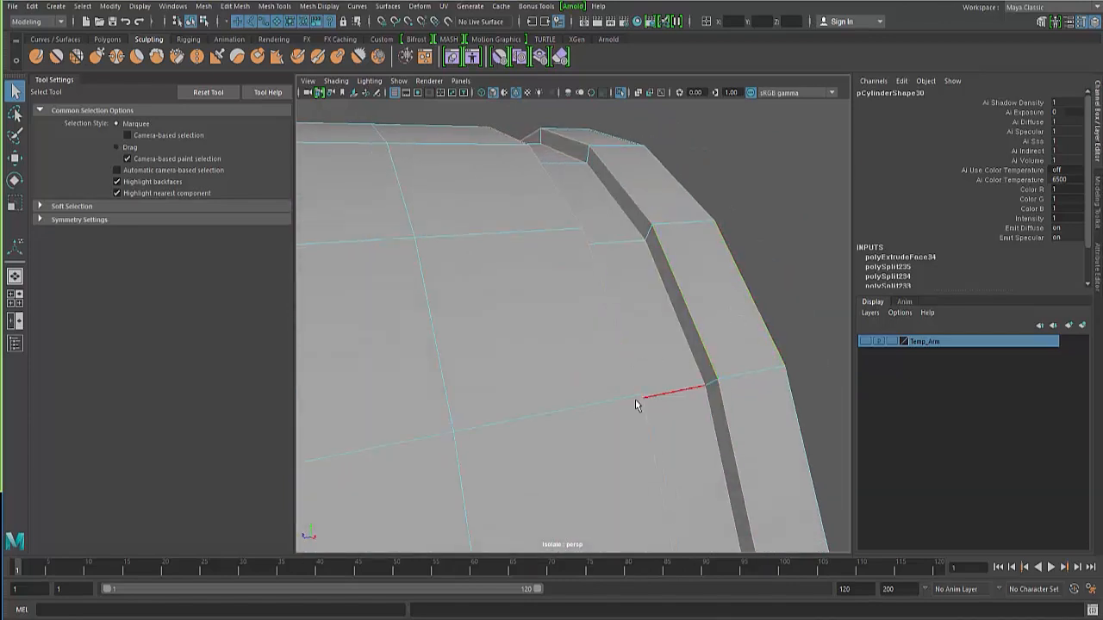
alt+right_drag(636, 405, 452, 393)
alt+drag(451, 394, 475, 291)
alt+right_drag(476, 291, 457, 319)
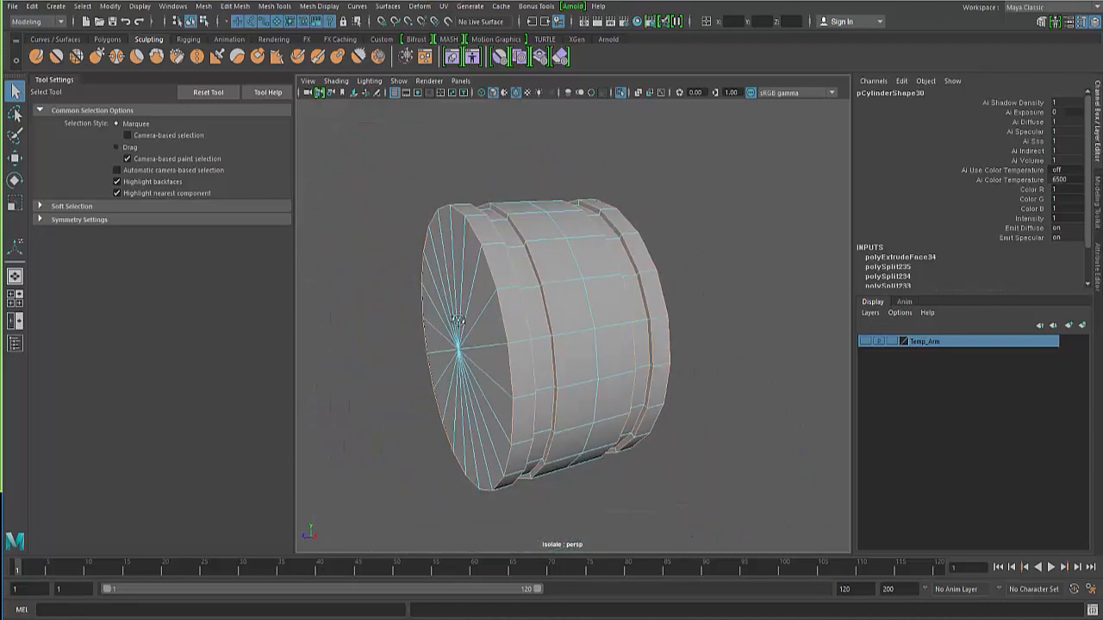
alt+drag(458, 320, 485, 320)
shift+right_drag(534, 270, 576, 276)
alt+drag(443, 319, 758, 349)
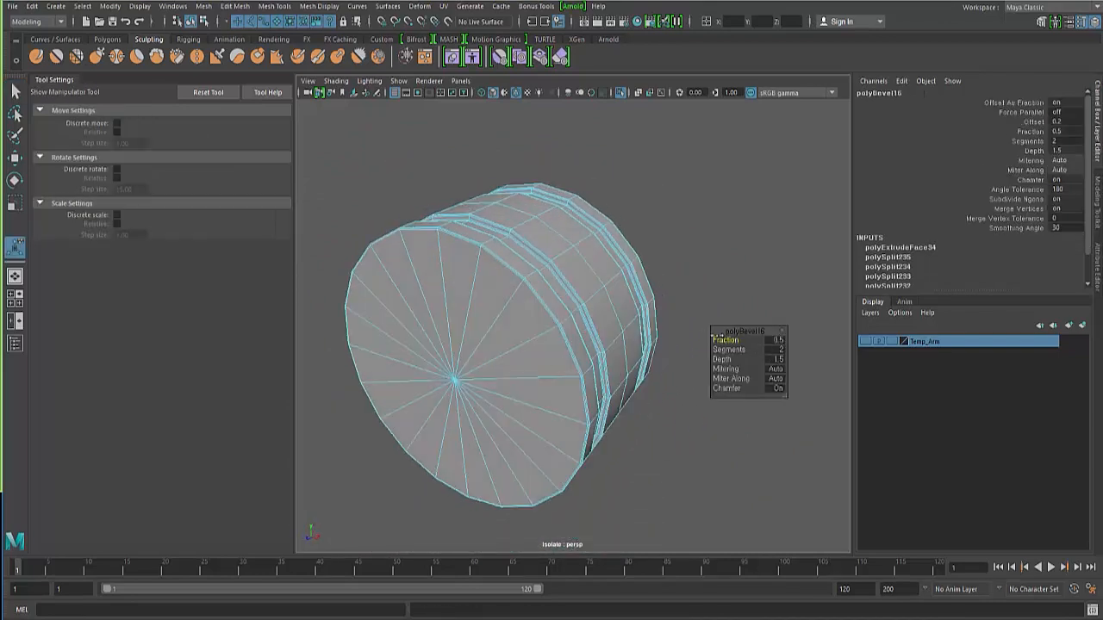
click(604, 139)
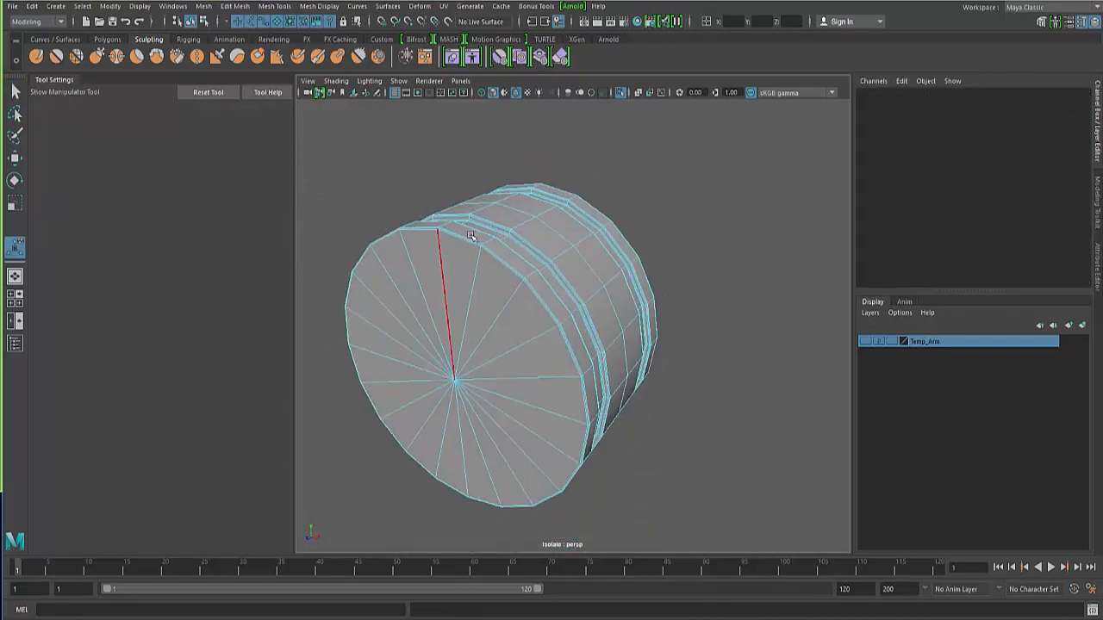
End the isolation of the grooved cylinder so the rest of the arm is shown around the front notched disc
click(622, 93)
alt+drag(405, 430, 523, 403)
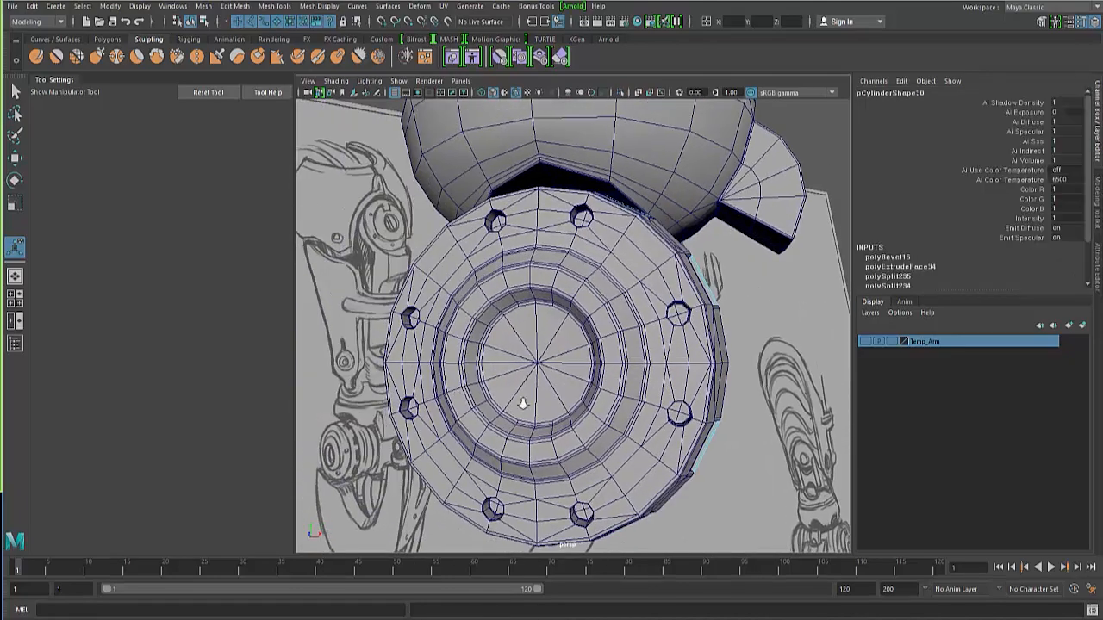
scroll(523, 403, up, 3)
key(q)
key(F8)
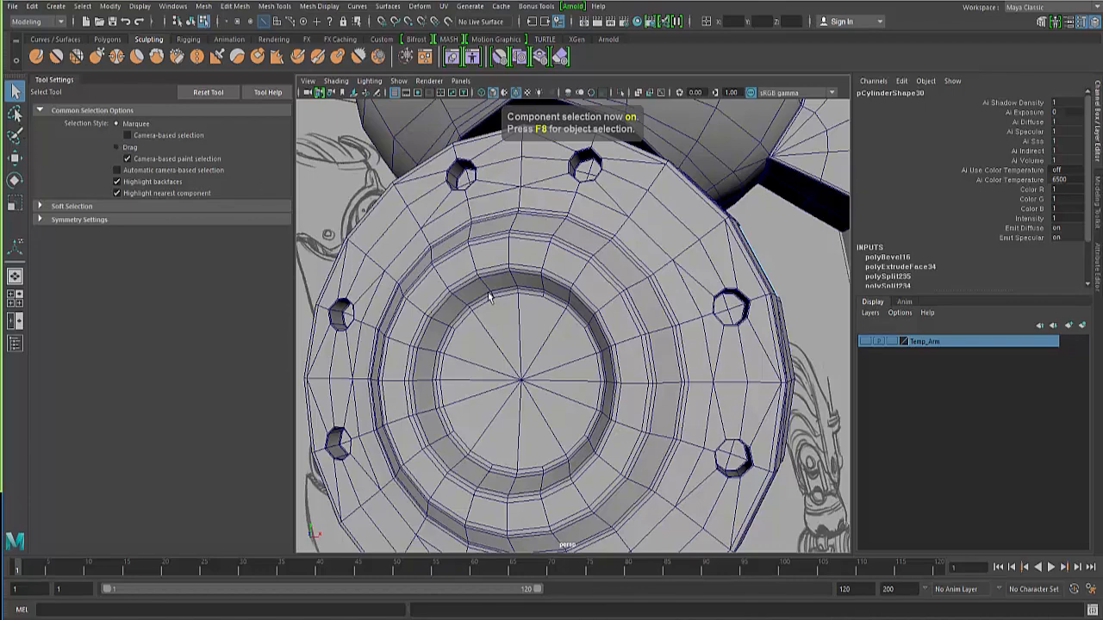
mouse_move(499, 381)
alt+mouse_down()
mouse_move(366, 385)
mouse_move(511, 396)
mouse_move(492, 376)
alt+mouse_up()
key(F8)
Delete every other spoke edge in the central cap on the outer face of the front notched disc
click(360, 385)
right_drag(515, 274, 515, 243)
alt+drag(513, 301, 509, 331)
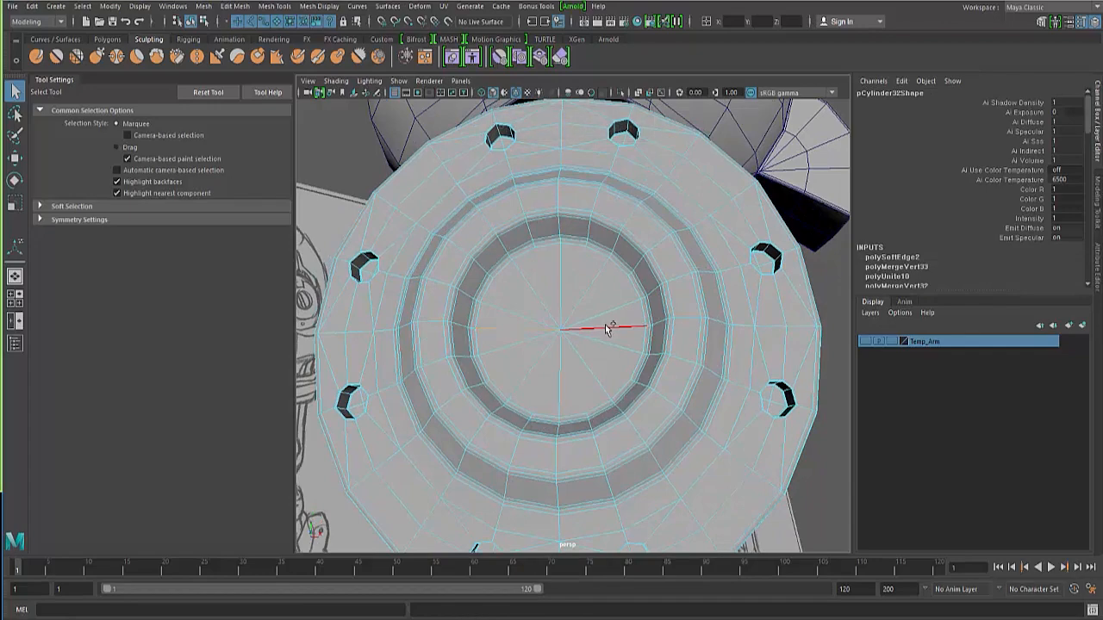
click(526, 367)
alt+drag(497, 396, 466, 369)
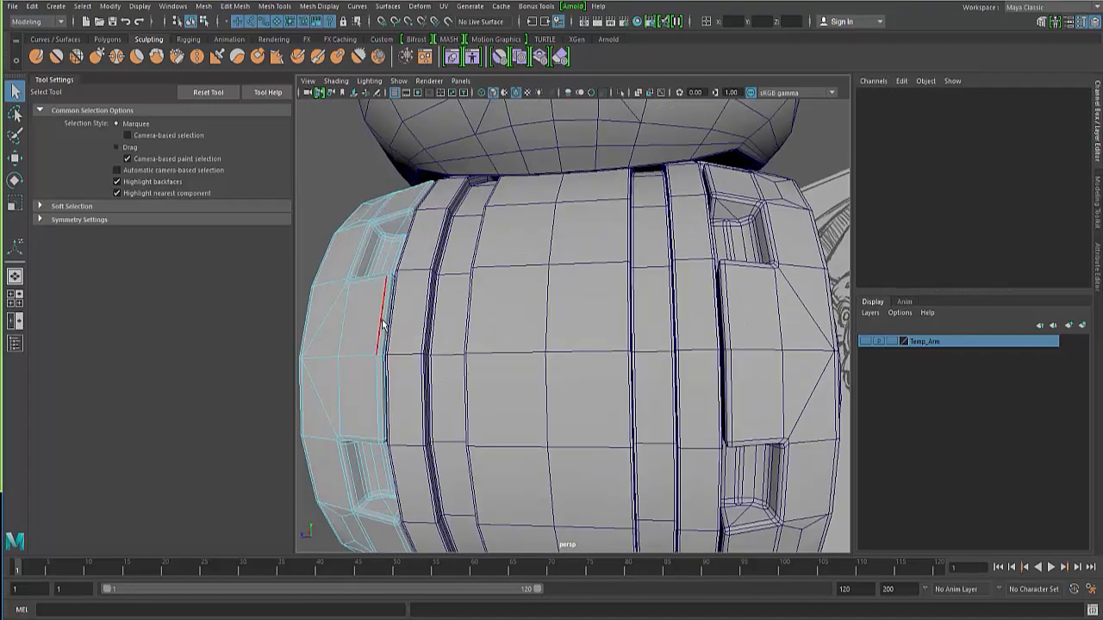
Isolate the front notched disc and delete every other spoke edge at the centre of its inner face
key(F8)
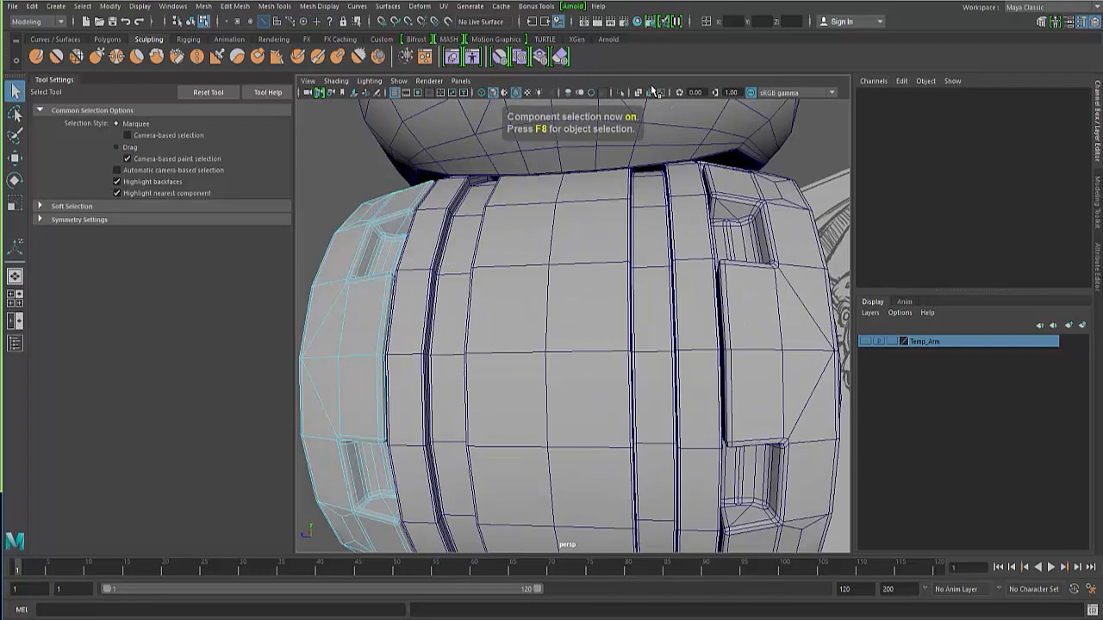
click(620, 92)
click(619, 92)
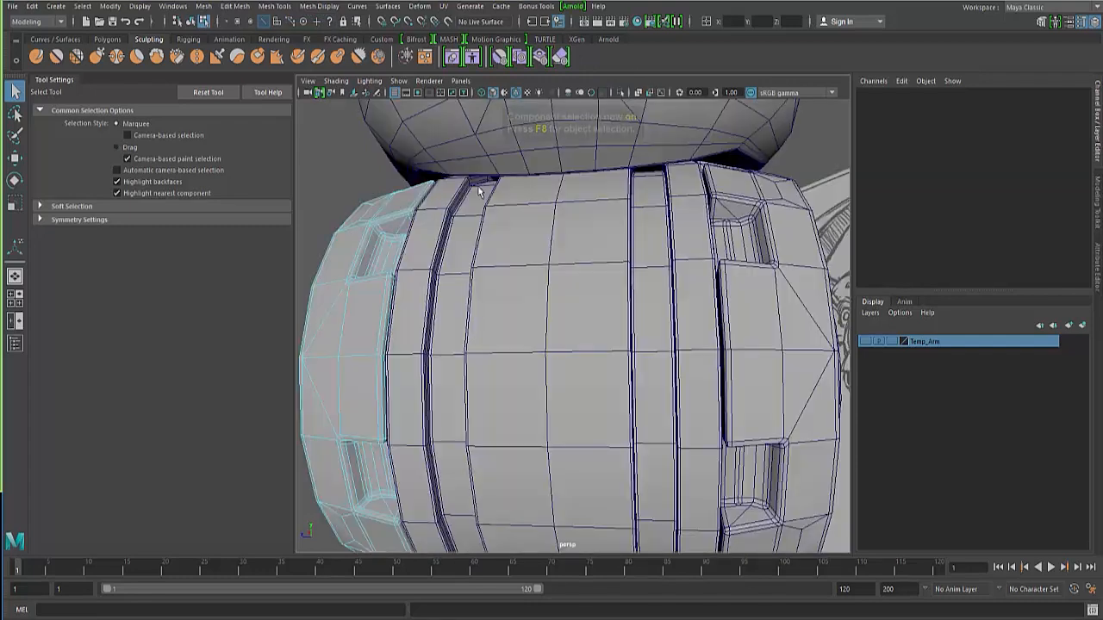
key(F8)
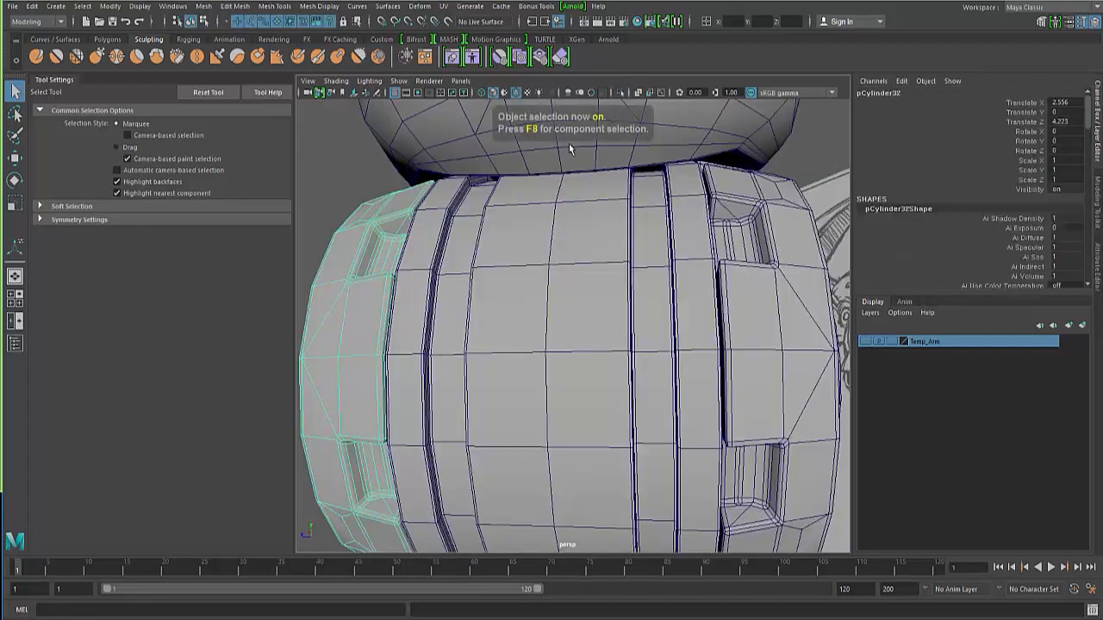
click(619, 93)
right_drag(434, 354, 433, 314)
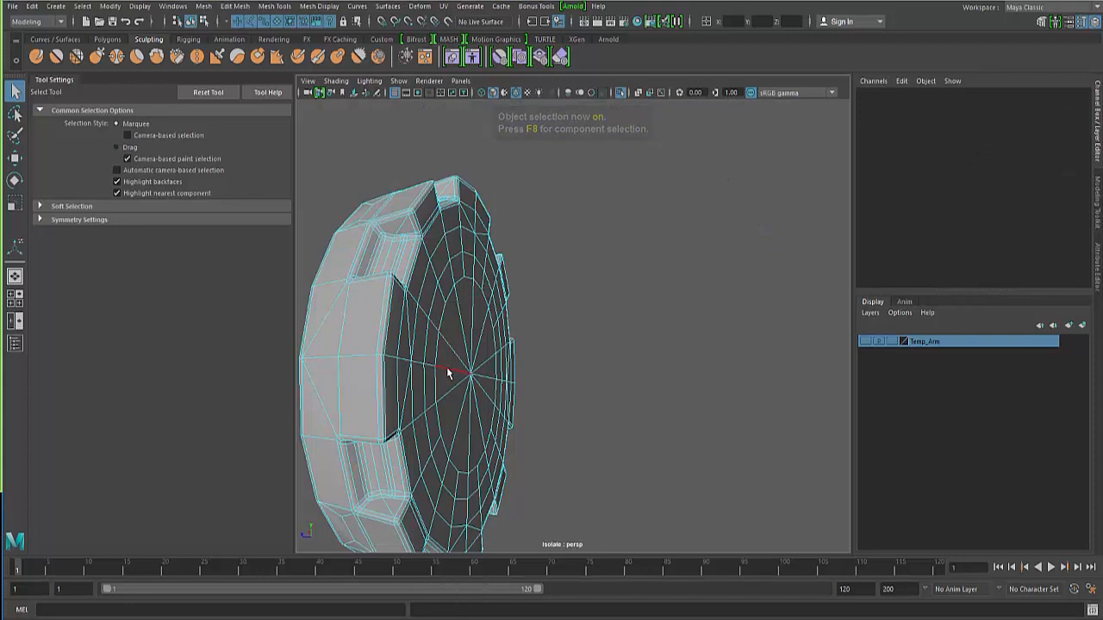
click(447, 369)
alt+drag(477, 384, 406, 377)
alt+right_drag(407, 376, 491, 354)
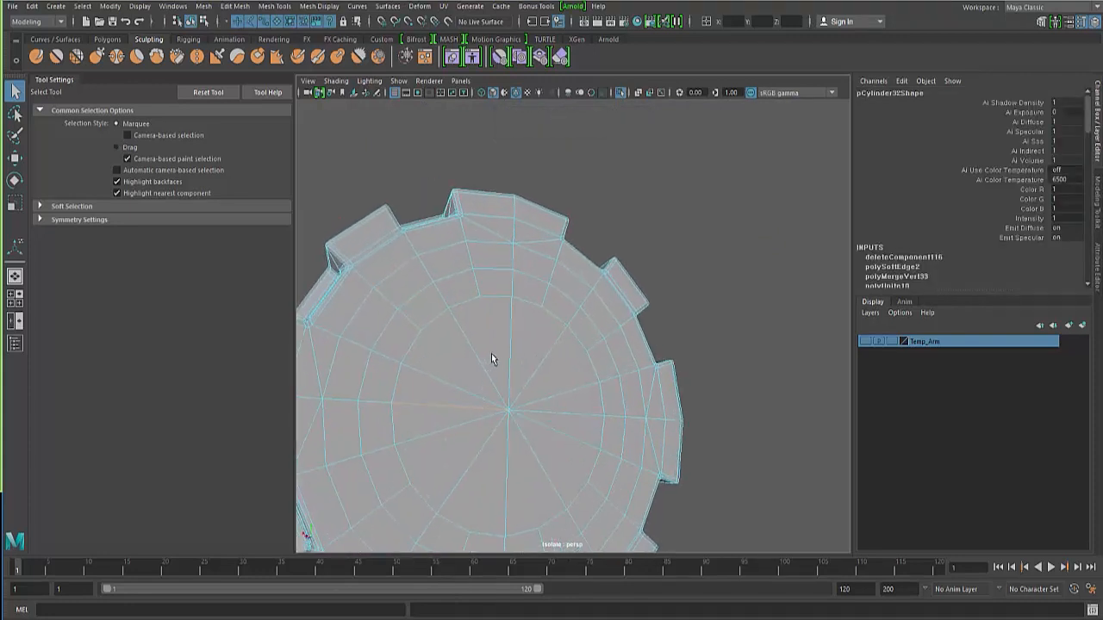
key(Delete)
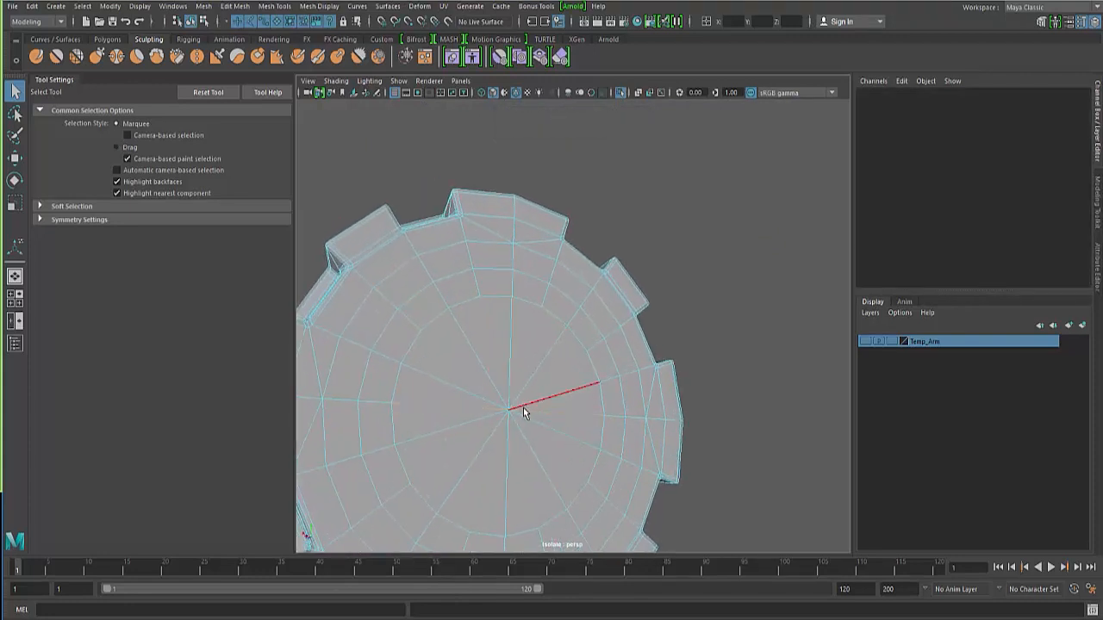
alt+right_drag(520, 419, 587, 160)
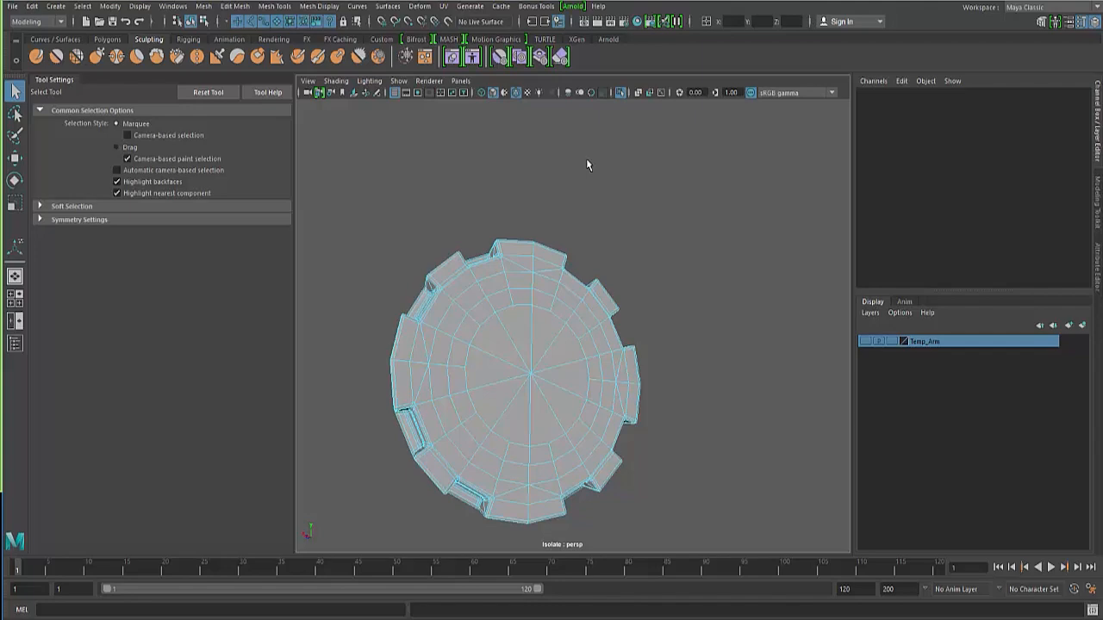
End the disc's isolation, select the grooved central cylinder and hide all unselected objects
click(620, 93)
alt+drag(561, 221, 586, 264)
click(490, 312)
alt+drag(490, 316, 517, 325)
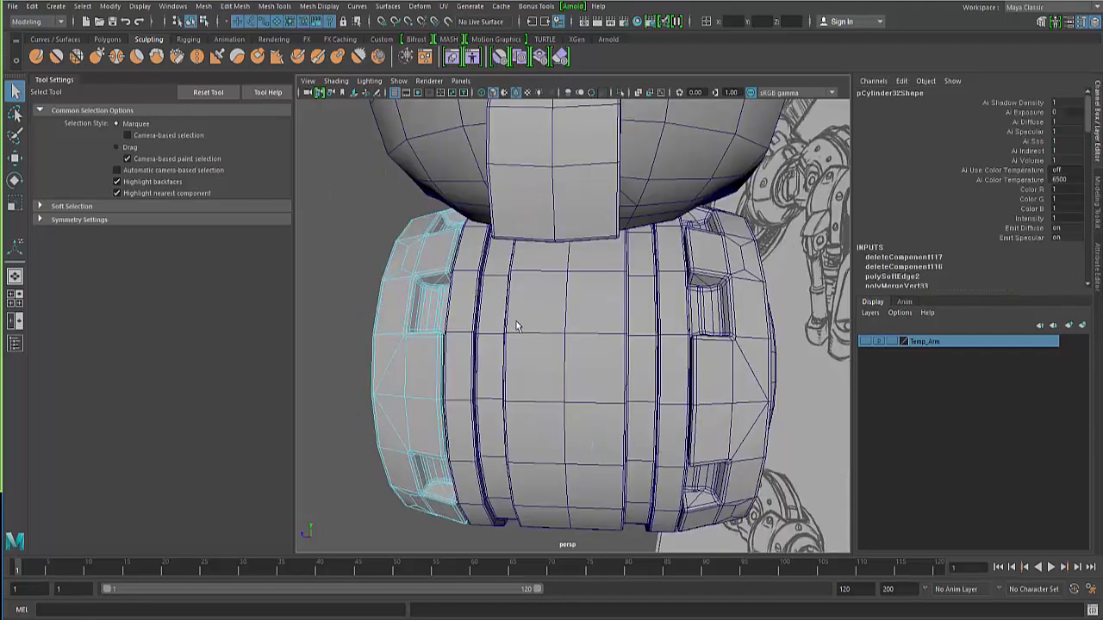
key(F8)
click(515, 338)
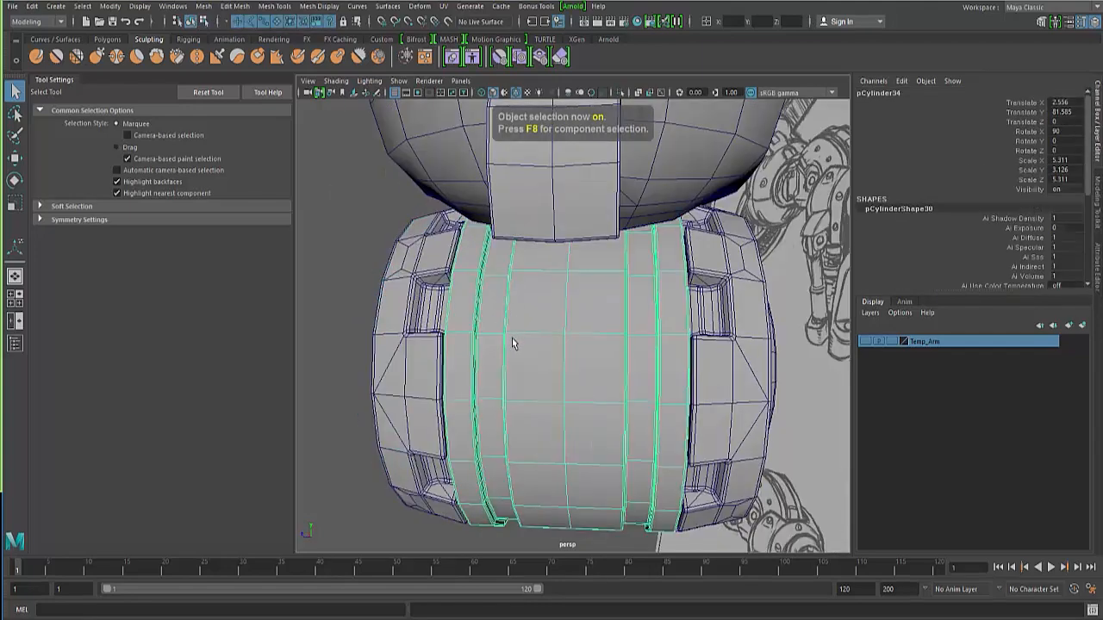
key(alt+h)
Select the end cap faces of the grooved cylinder and apply Connect to add a ring of edges halfway to the centre
alt+drag(470, 379, 577, 401)
right_drag(483, 379, 483, 307)
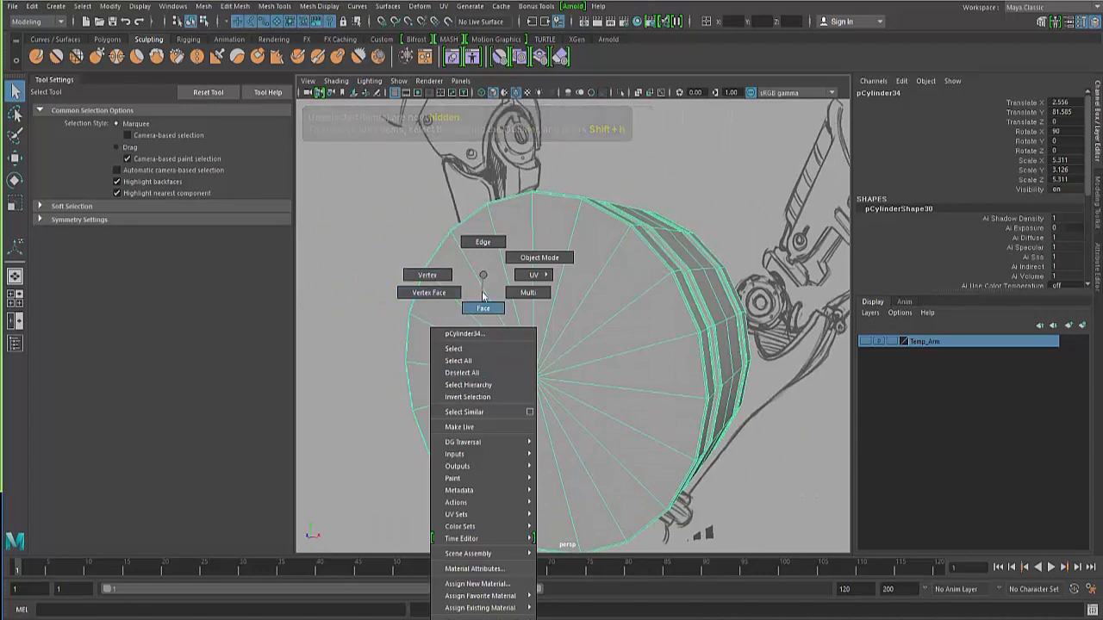
right_drag(483, 306, 483, 308)
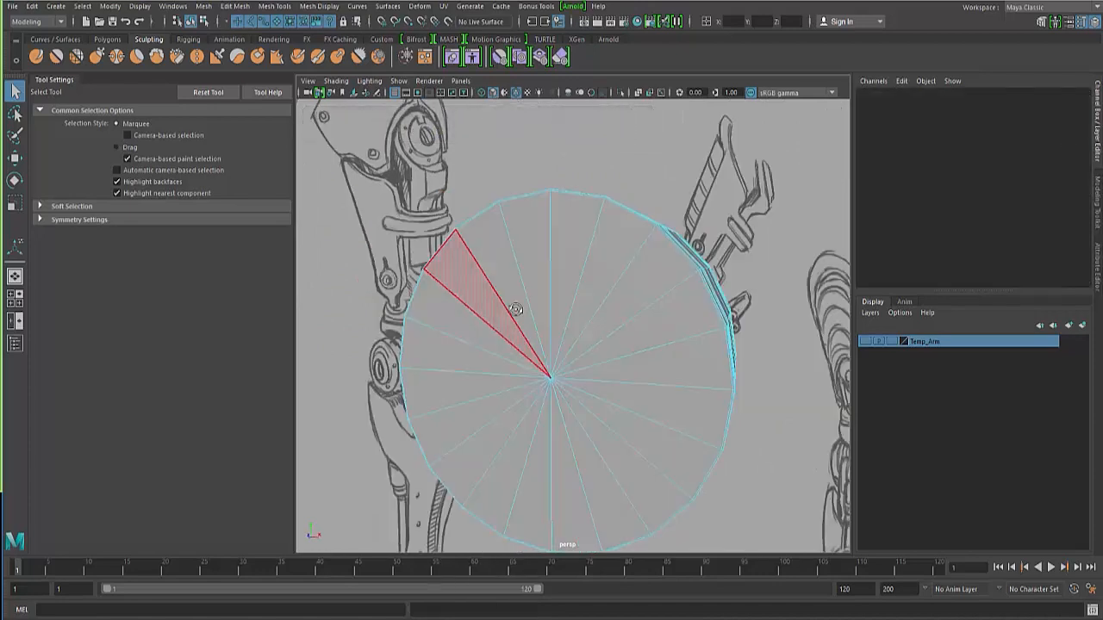
alt+drag(515, 309, 527, 310)
drag(509, 298, 611, 417)
alt+drag(612, 417, 535, 399)
click(338, 6)
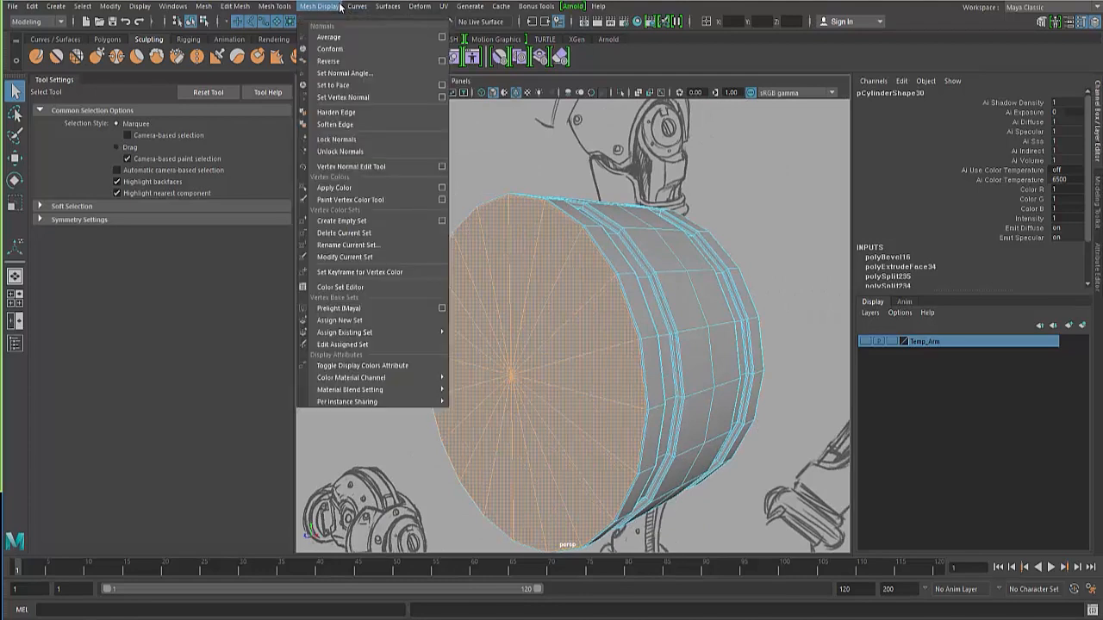
mouse_move(283, 7)
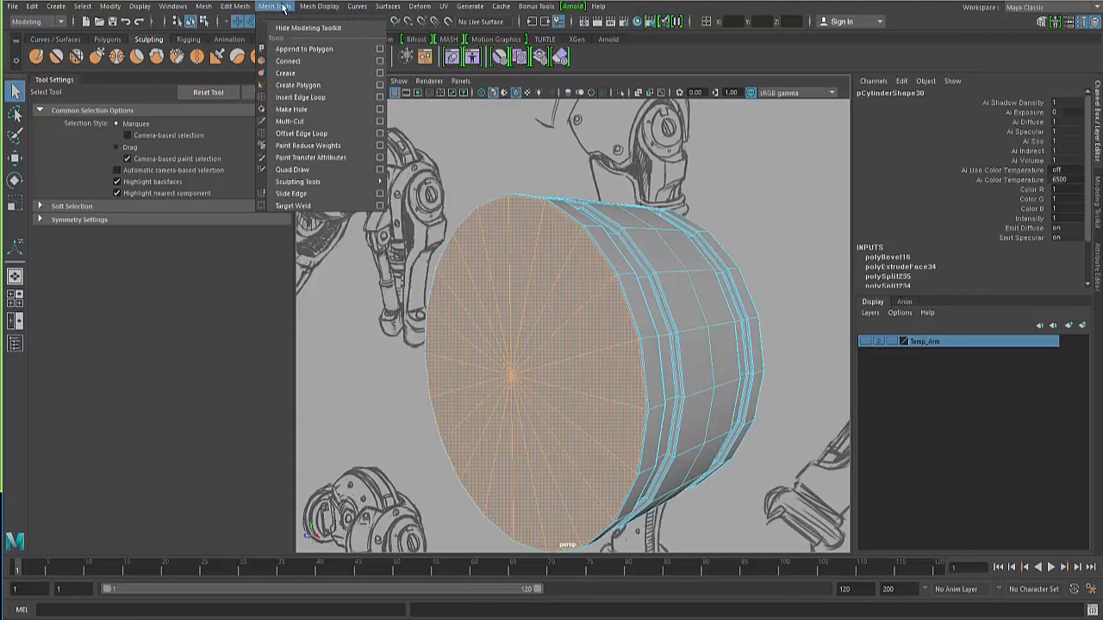
mouse_move(245, 7)
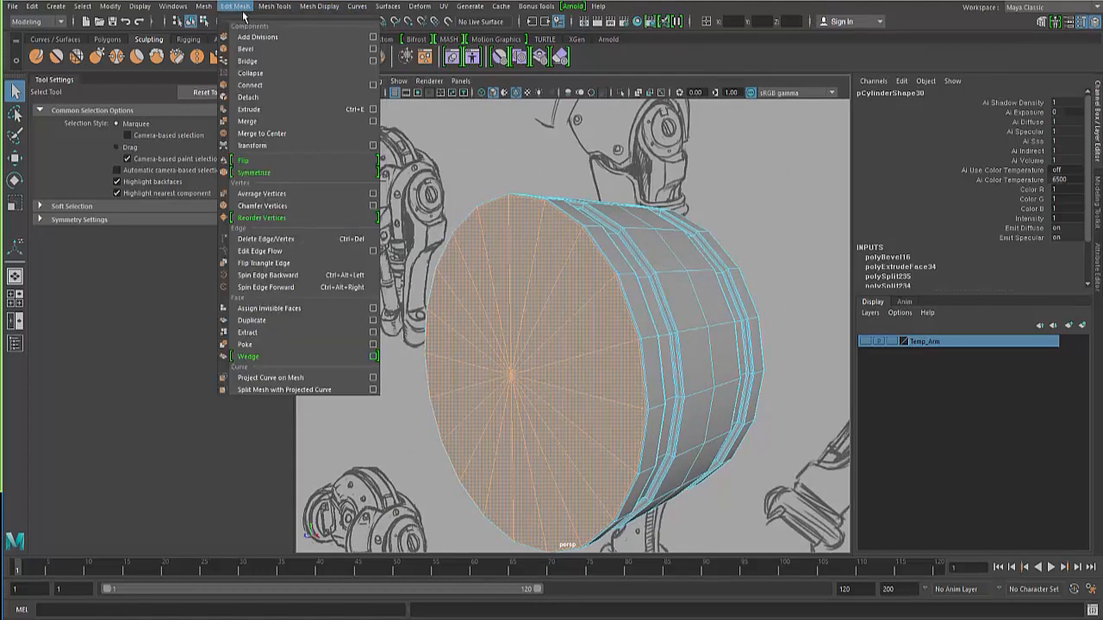
click(258, 86)
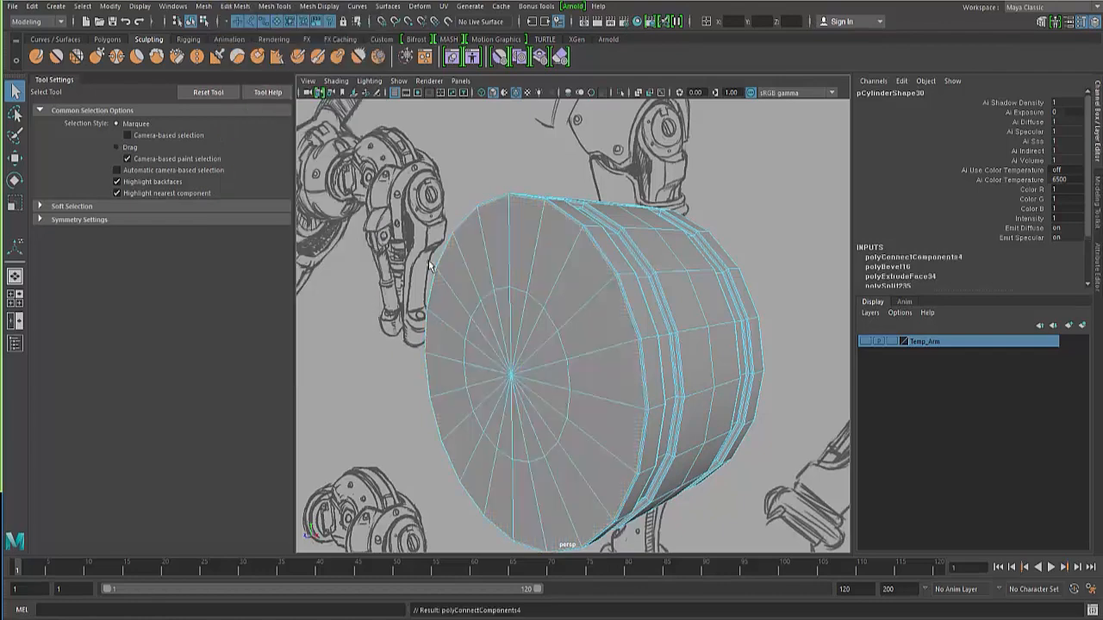
alt+drag(441, 369, 507, 364)
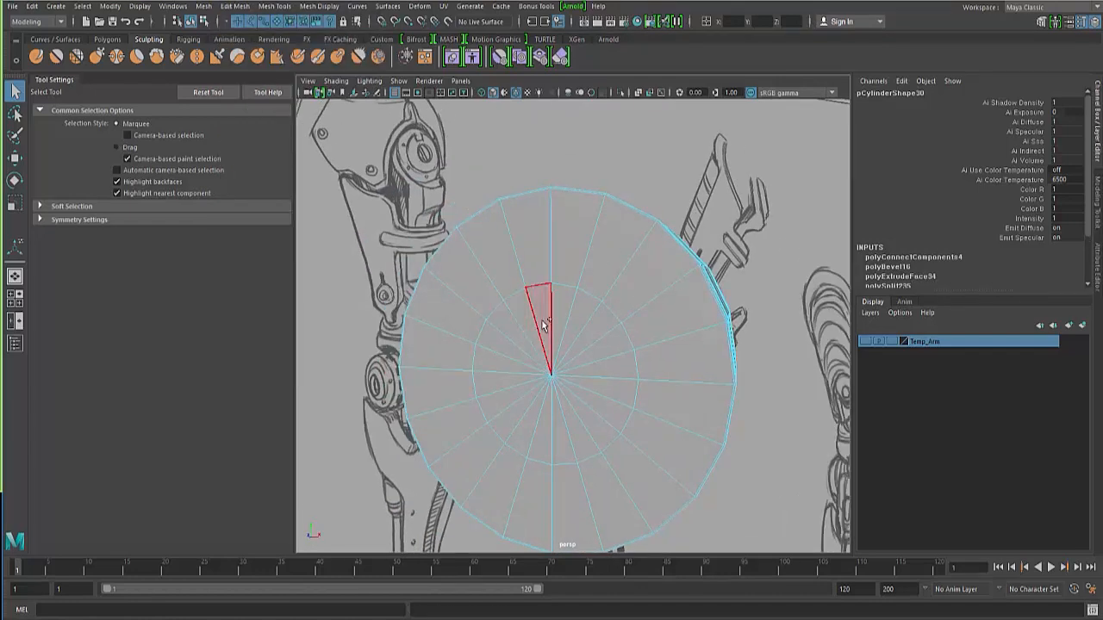
Insert a second edge loop with Multi-Cut between the new ring and the rim on both cylinder caps
shift+right_drag(542, 322, 479, 317)
ctrl+click(456, 296)
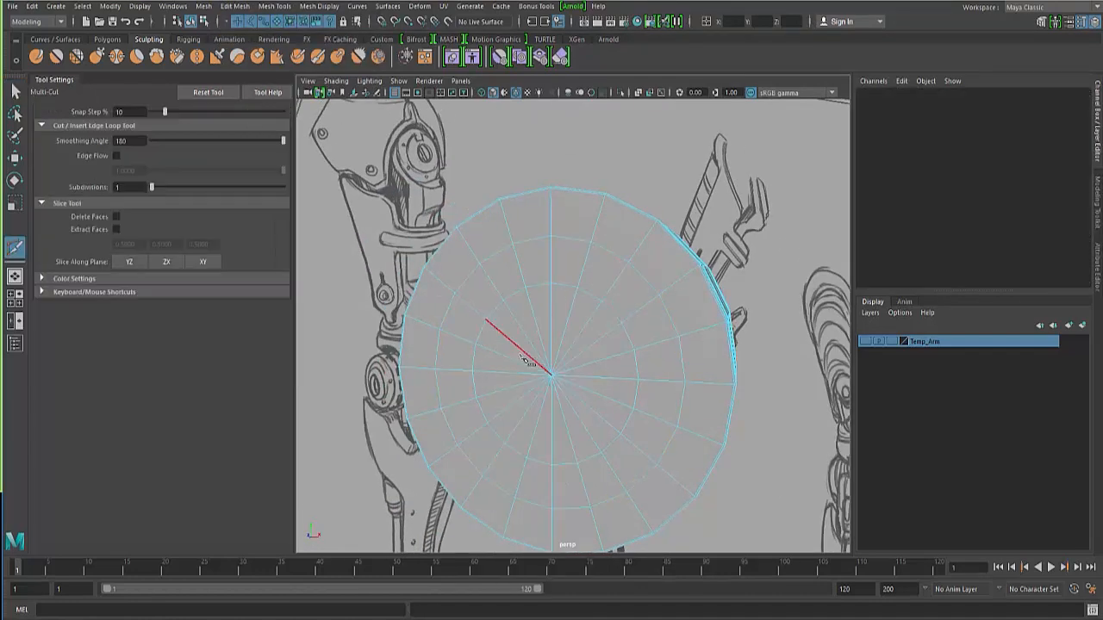
alt+drag(529, 363, 462, 359)
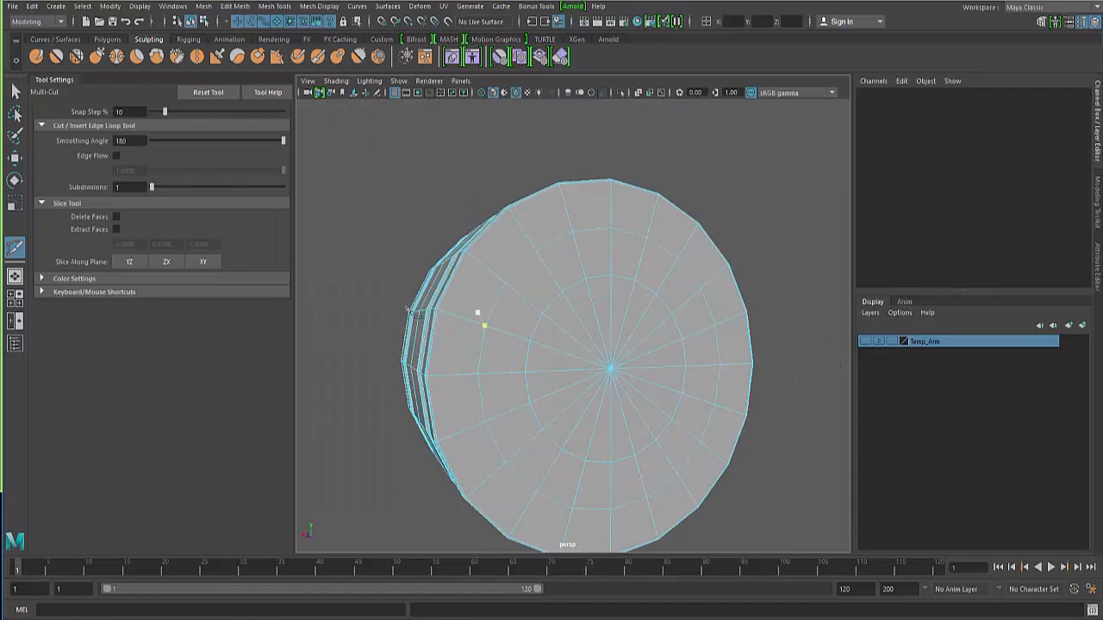
key(q)
Delete every other spoke edge inside the inner ring on both end caps of the cylinder
alt+drag(469, 326, 578, 315)
right_drag(539, 276, 537, 243)
click(552, 341)
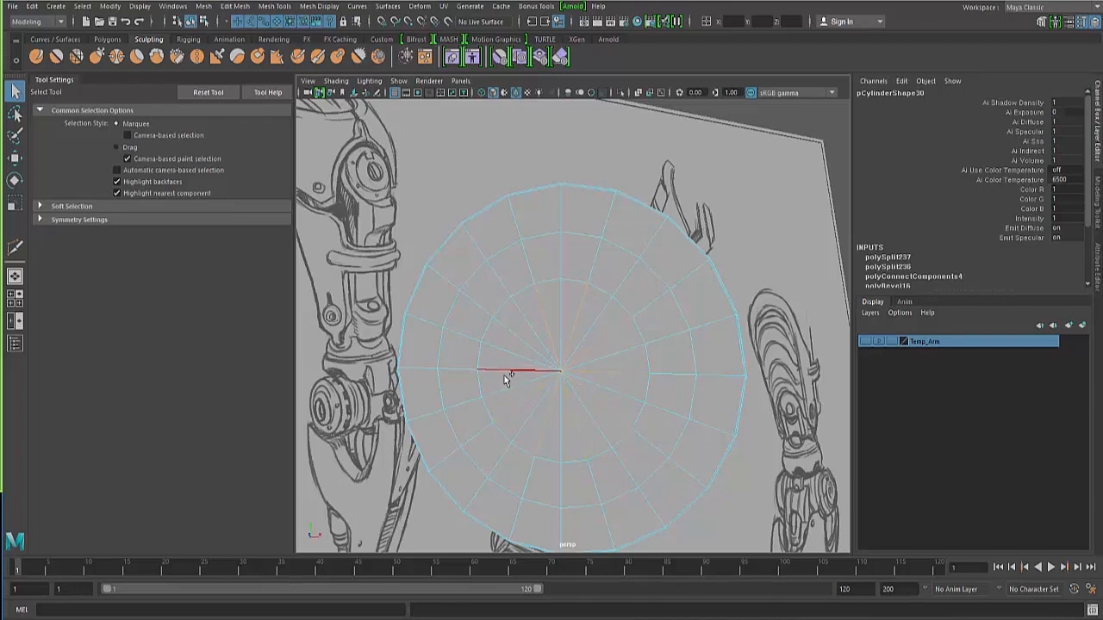
key(Delete)
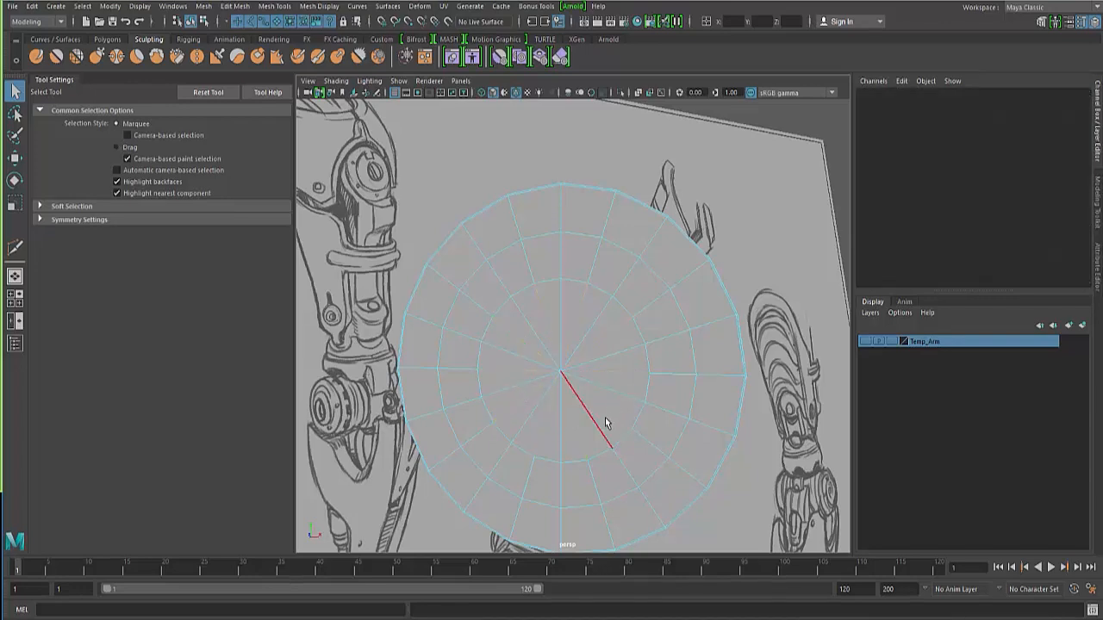
alt+drag(636, 401, 536, 342)
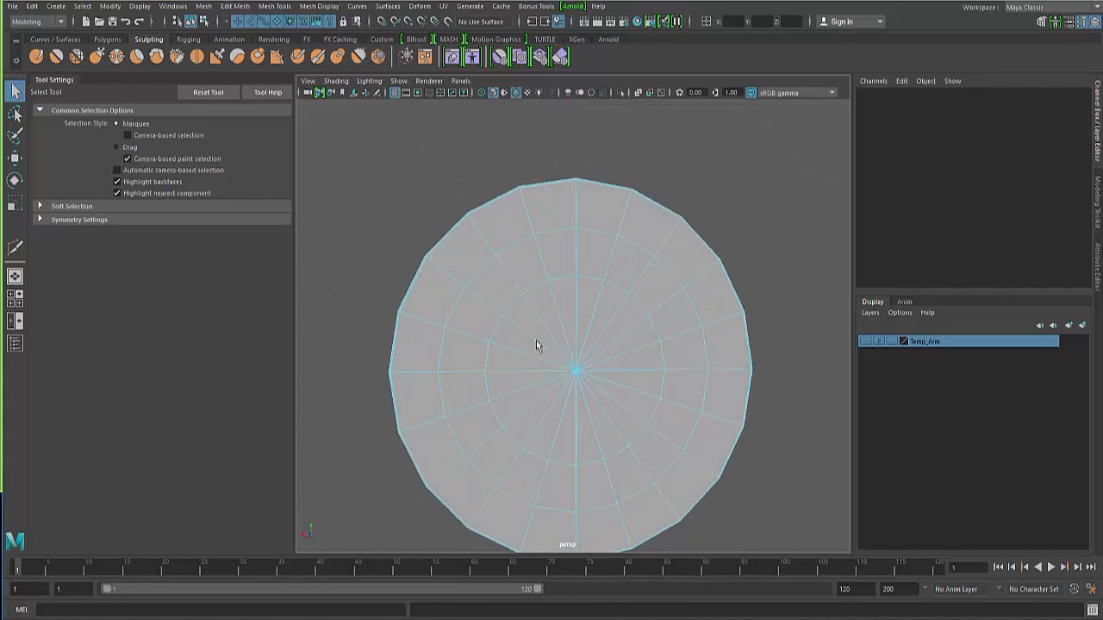
click(539, 331)
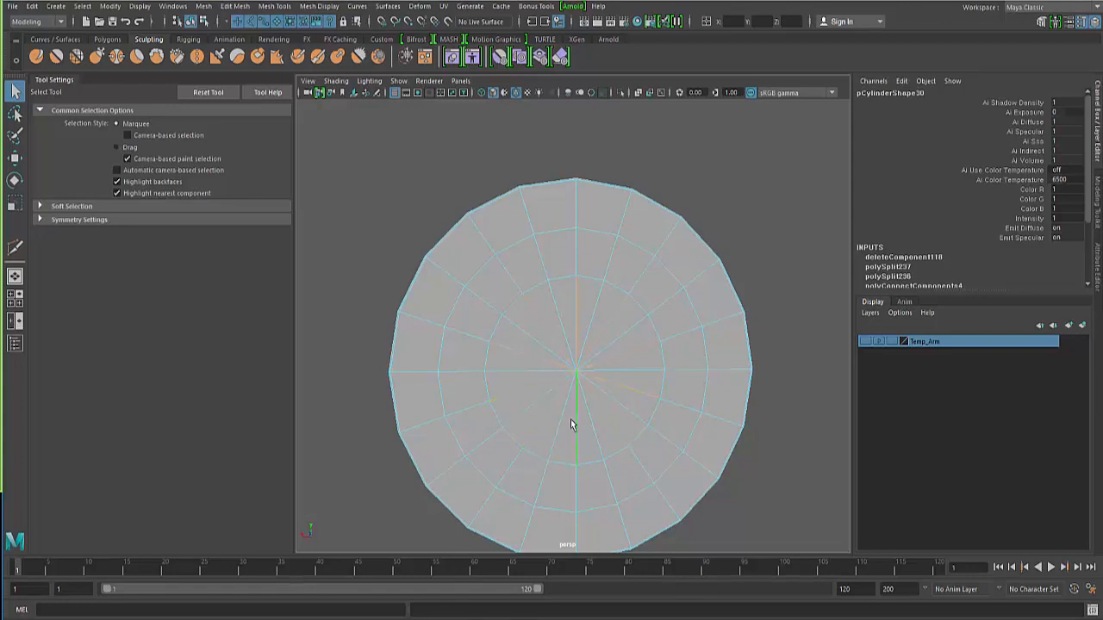
key(Delete)
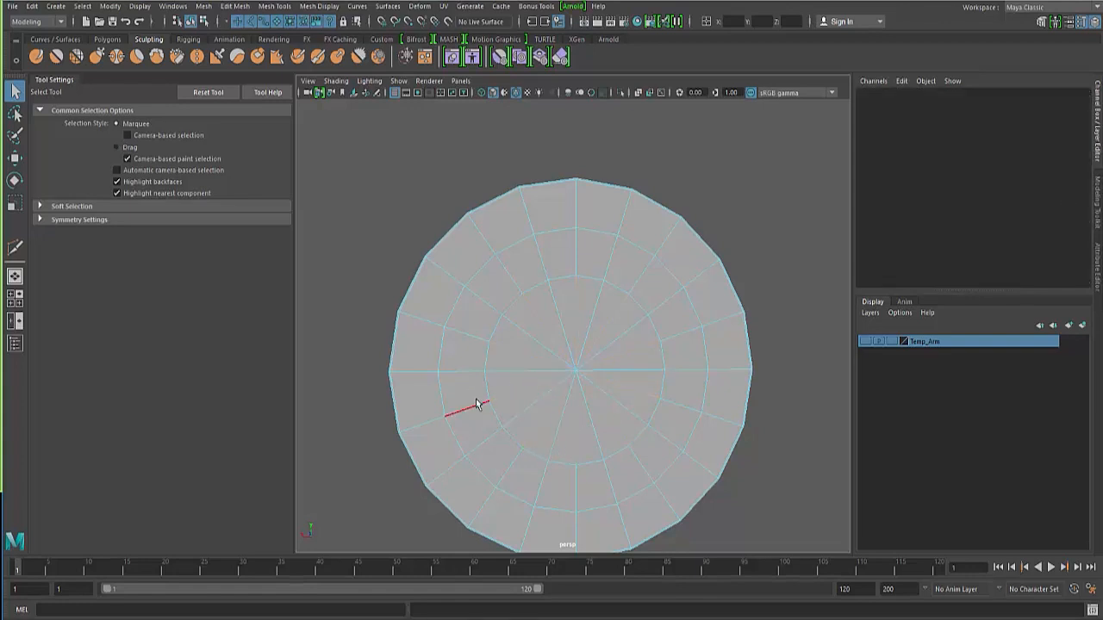
Show the hidden objects and delete every other spoke edge in the central cap on the opposite notched disc's outer face
key(F8)
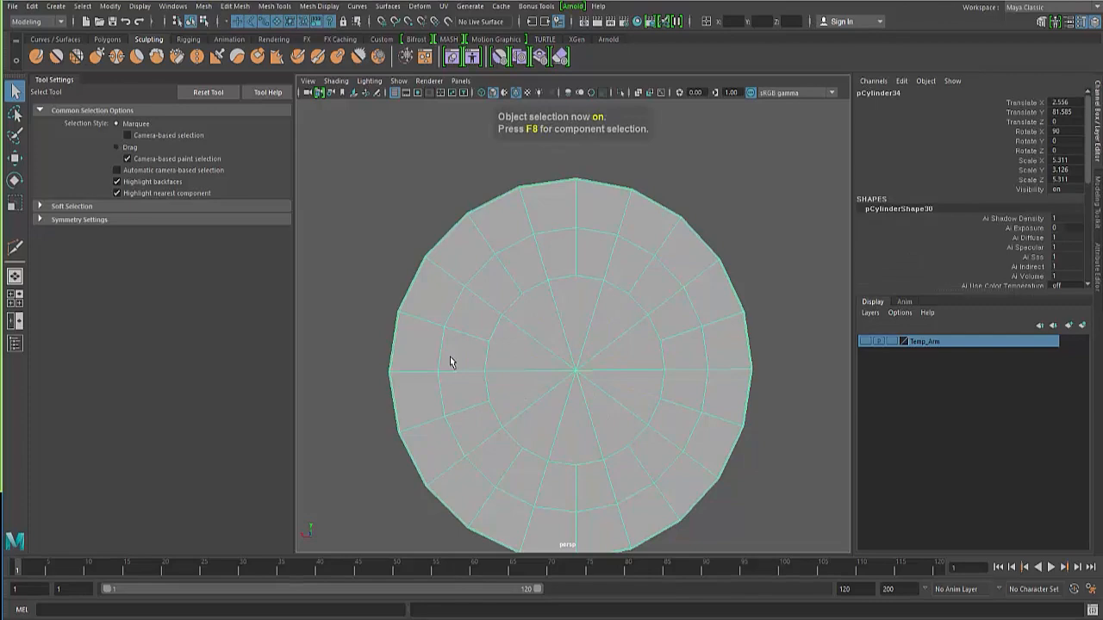
key(ctrl+shift+h)
alt+drag(409, 422, 392, 393)
click(569, 411)
alt+right_drag(392, 392, 561, 393)
alt+middle_drag(561, 394, 564, 375)
right_drag(558, 275, 557, 242)
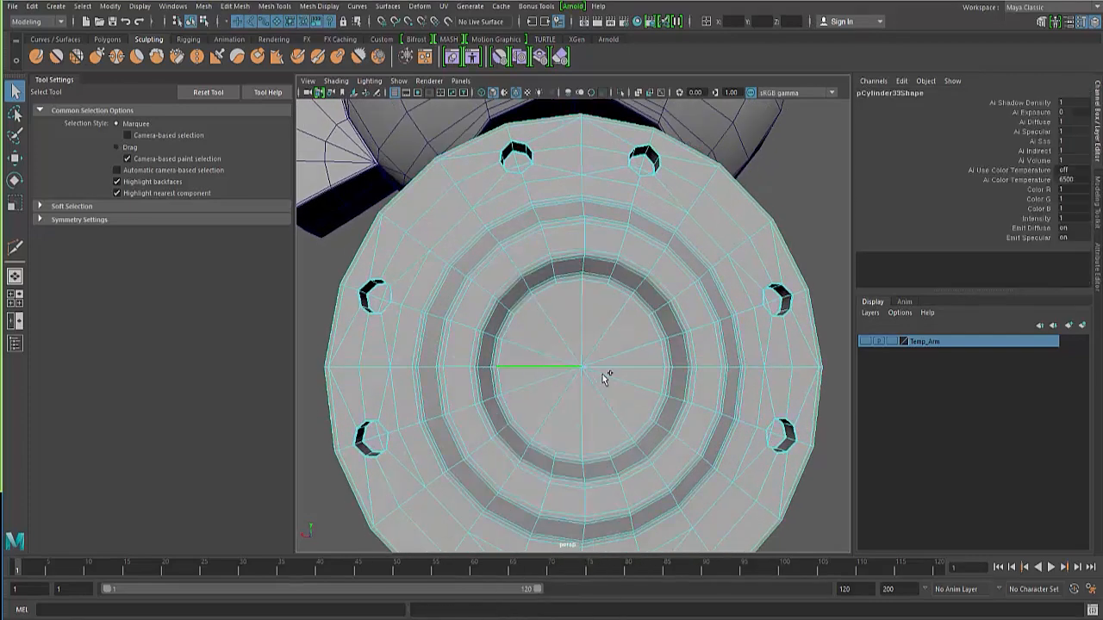
key(Delete)
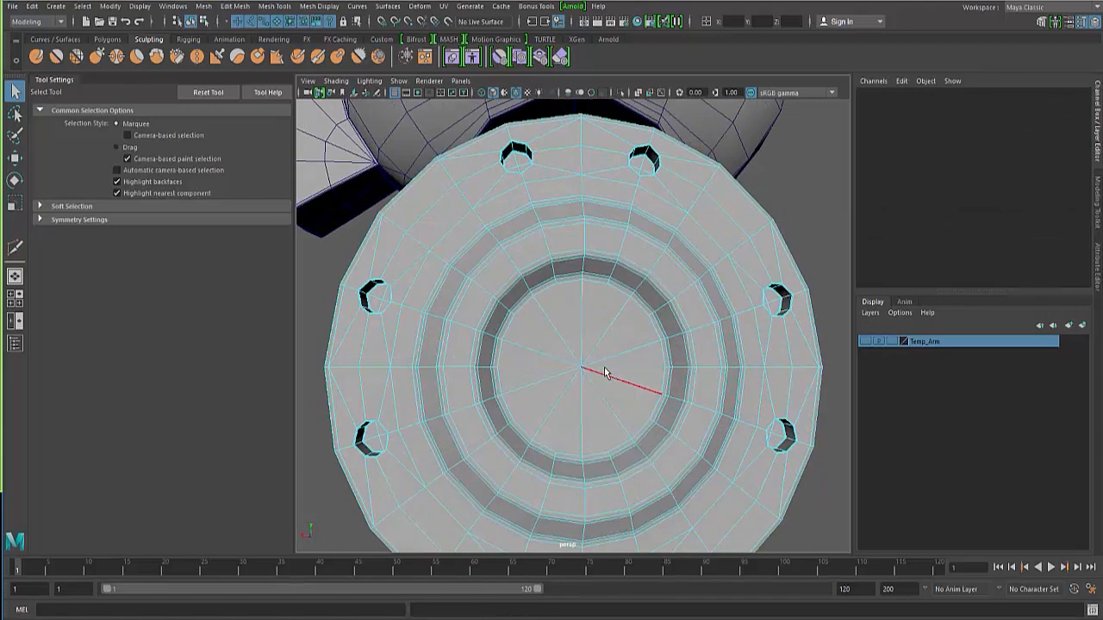
Hide everything except the second notched disc and delete every other spoke edge at the centre of its inner face
key(F8)
key(alt+h)
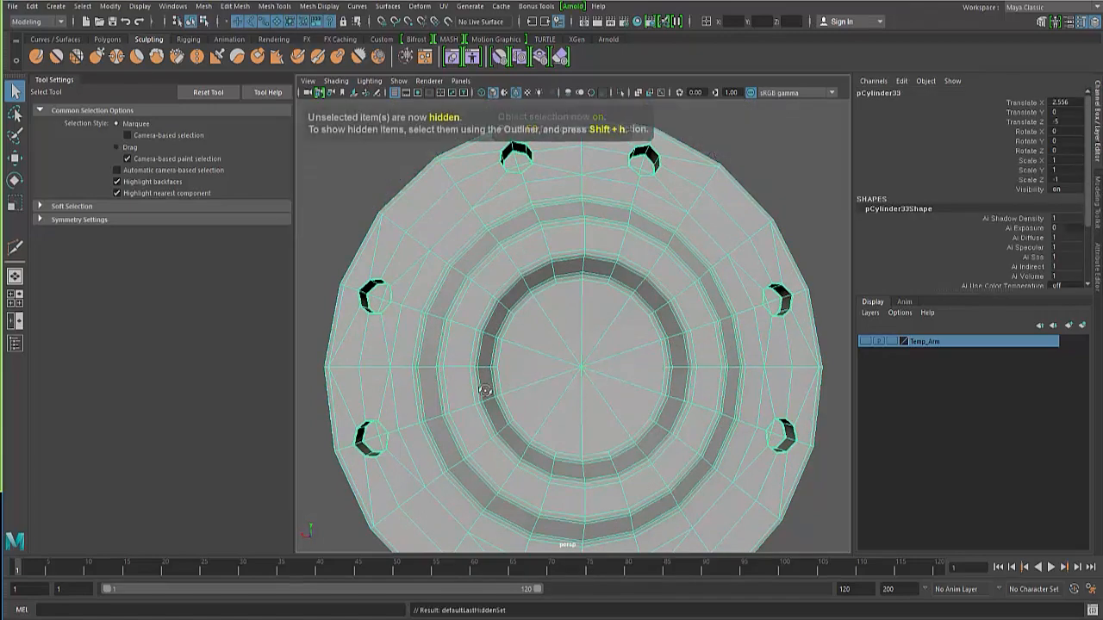
alt+drag(490, 391, 661, 301)
right_drag(645, 274, 645, 242)
click(562, 342)
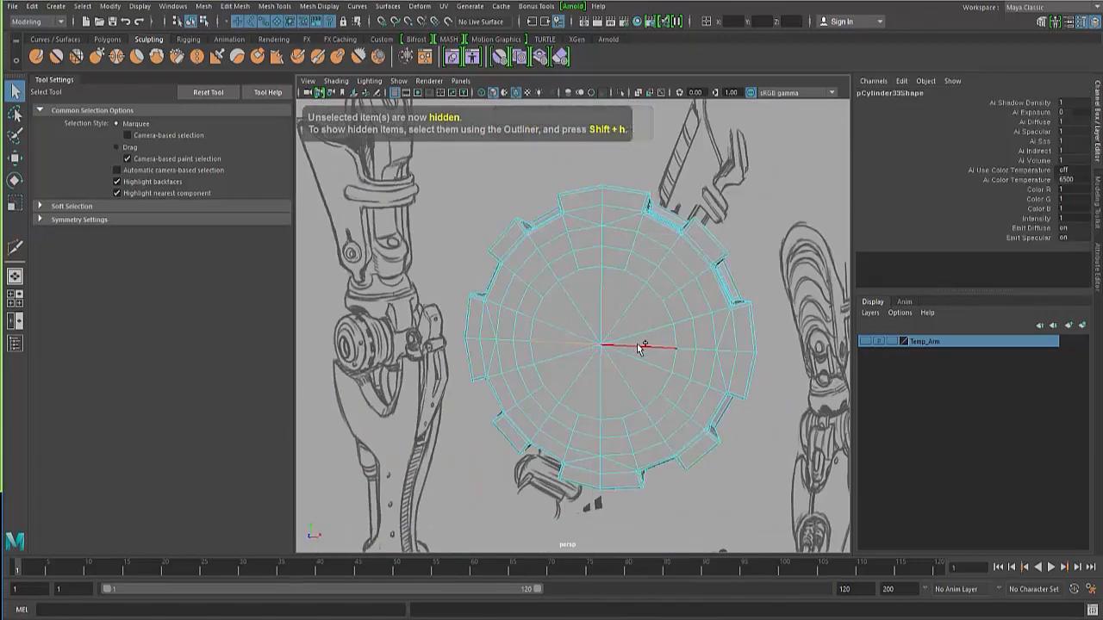
key(F8)
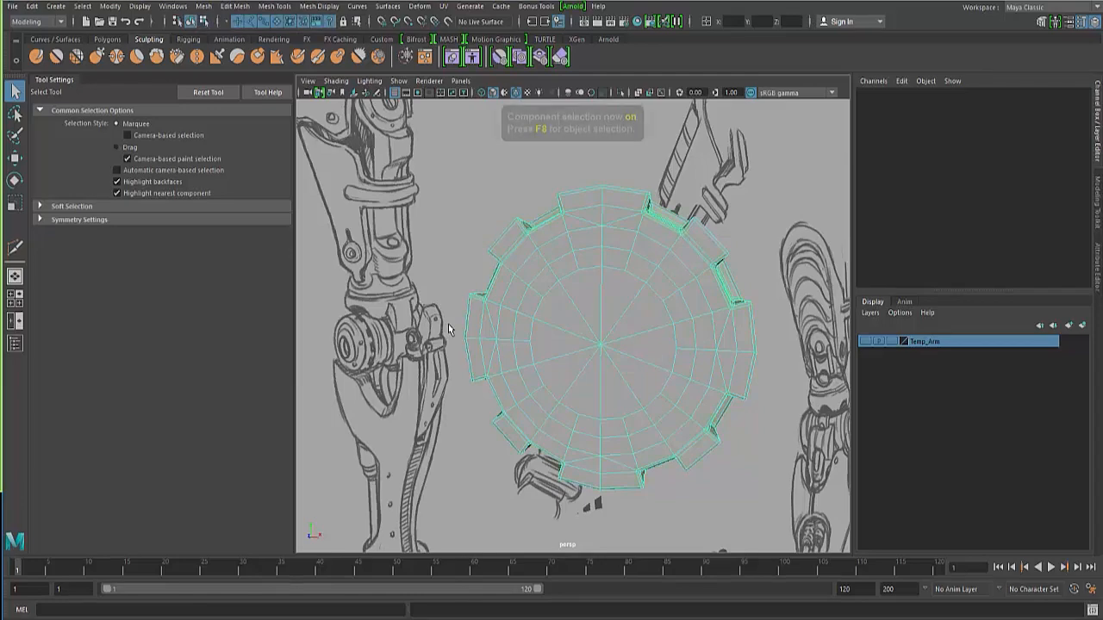
Bring back the hidden arm parts and select the grooved central cylinder between the two discs
alt+drag(485, 344, 589, 163)
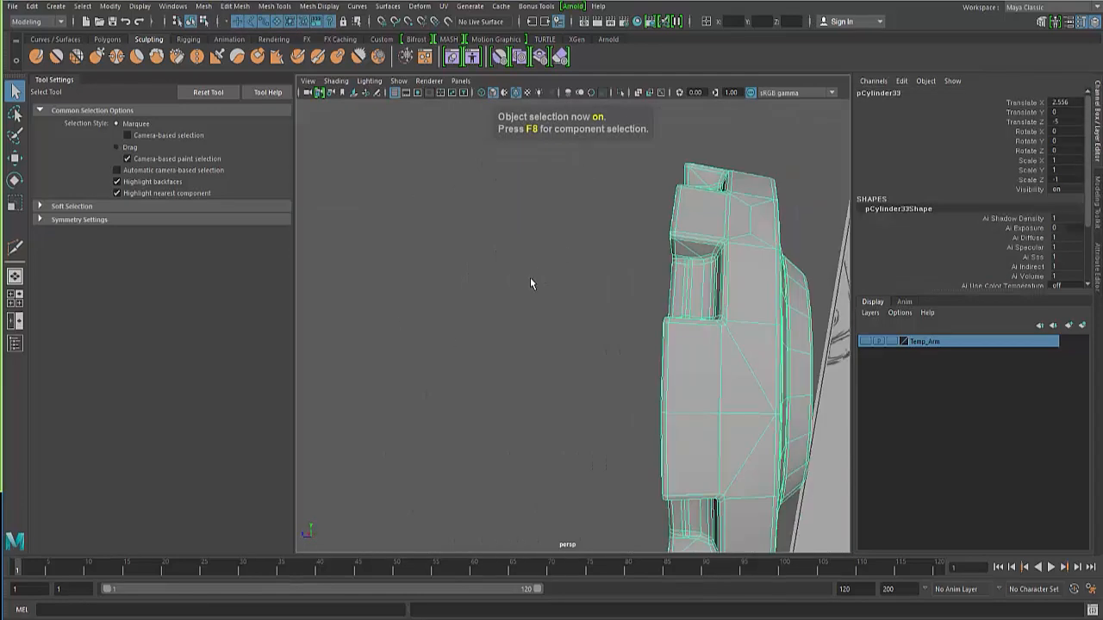
key(ctrl+1)
alt+right_drag(483, 313, 364, 317)
click(482, 403)
mouse_move(364, 317)
alt+mouse_down()
mouse_move(482, 402)
mouse_move(567, 397)
mouse_move(522, 357)
mouse_move(558, 354)
mouse_move(572, 339)
mouse_move(596, 409)
alt+mouse_up()
click(556, 364)
Examine the elbow joint and the whole arm against the reference sketch, and clear the selection
mouse_move(564, 503)
alt+mouse_down()
mouse_move(527, 428)
mouse_move(472, 390)
alt+mouse_up()
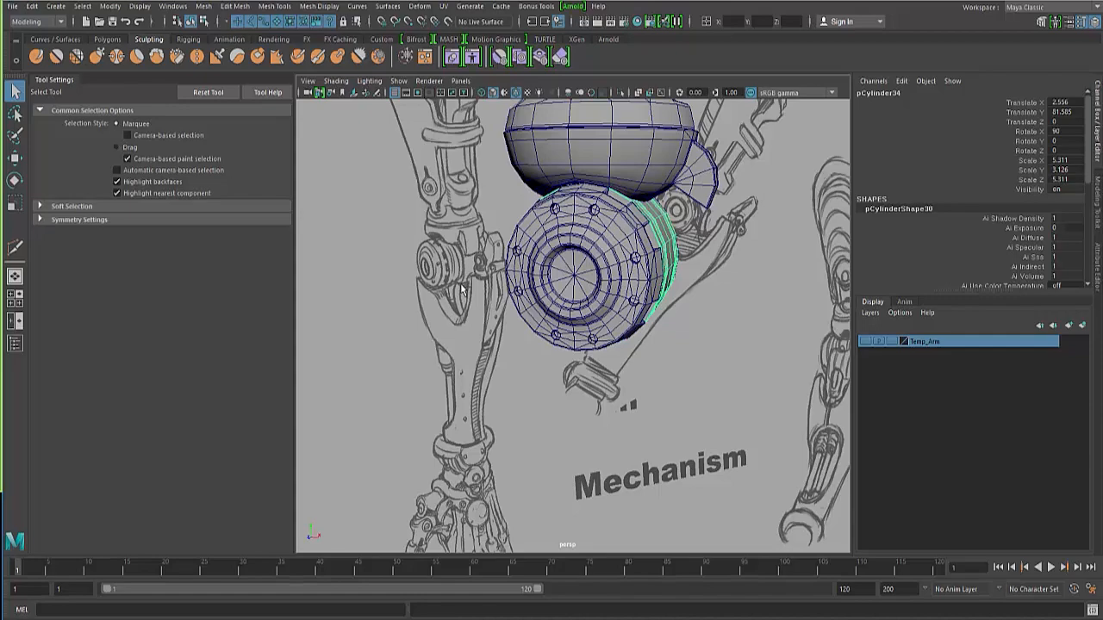
mouse_move(461, 290)
alt+mouse_down()
mouse_move(652, 345)
mouse_move(433, 311)
mouse_move(475, 417)
mouse_move(508, 433)
alt+mouse_up()
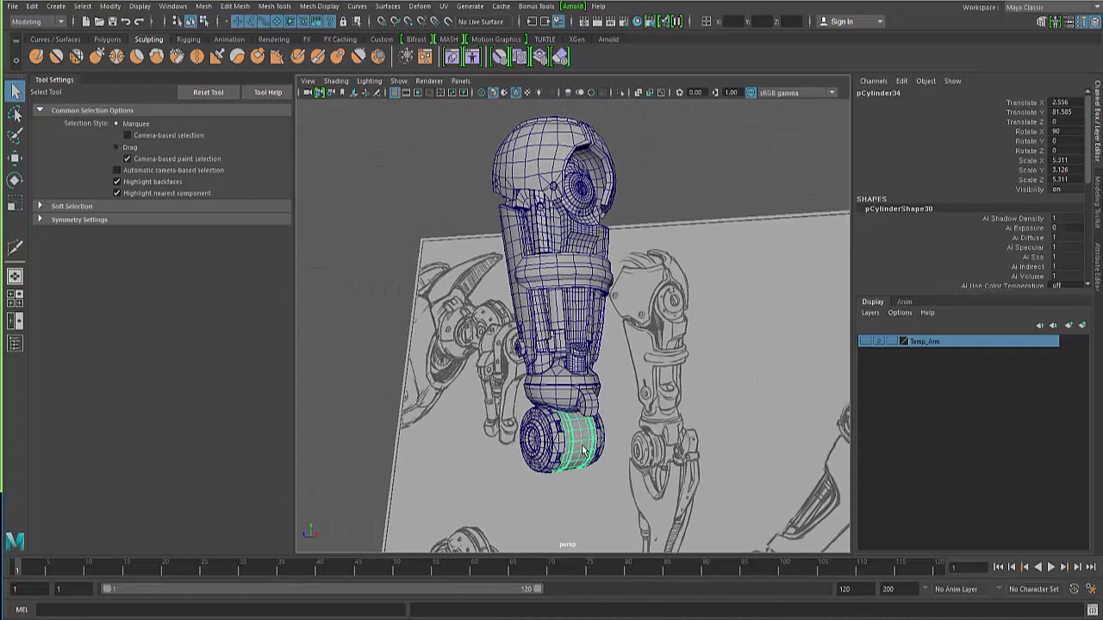
alt+drag(554, 456, 589, 459)
scroll(554, 461, up, 2)
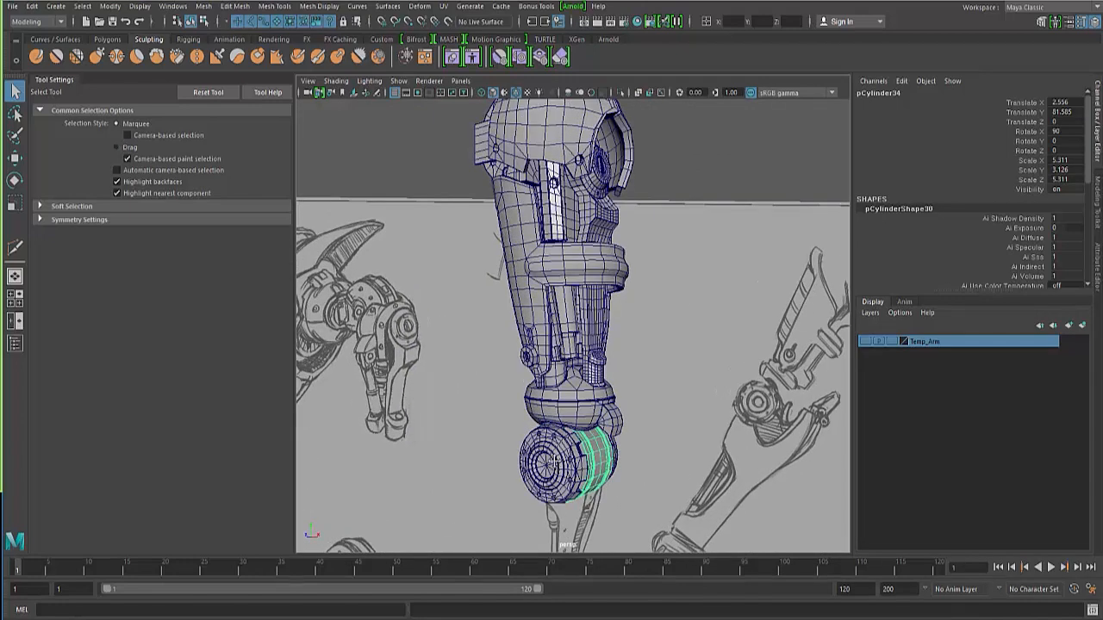
click(431, 172)
alt+drag(448, 259, 479, 370)
key(F8)
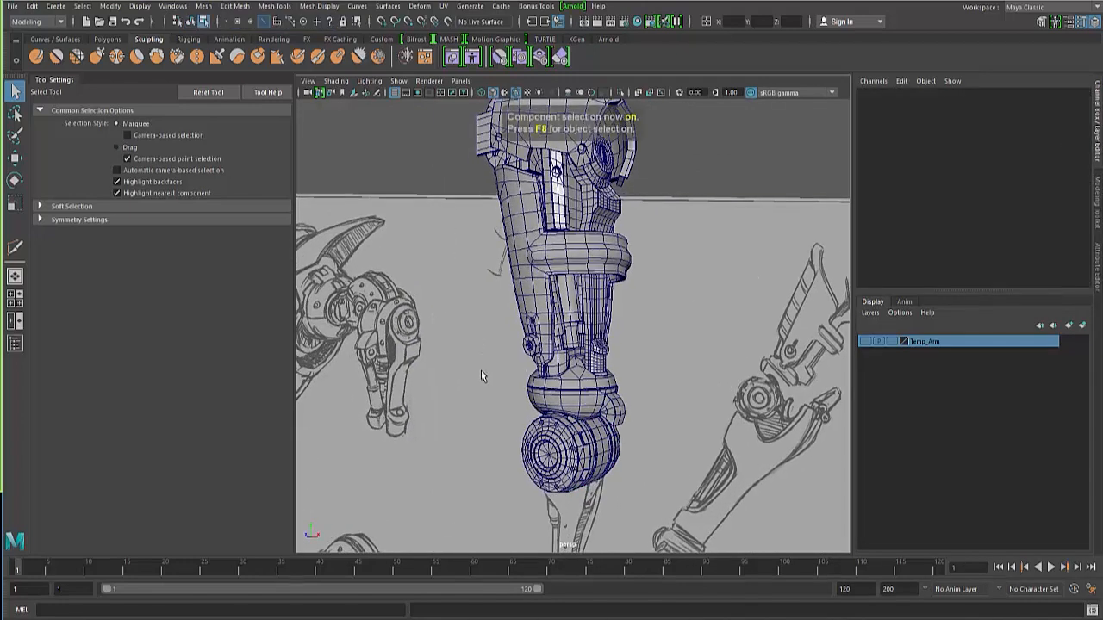